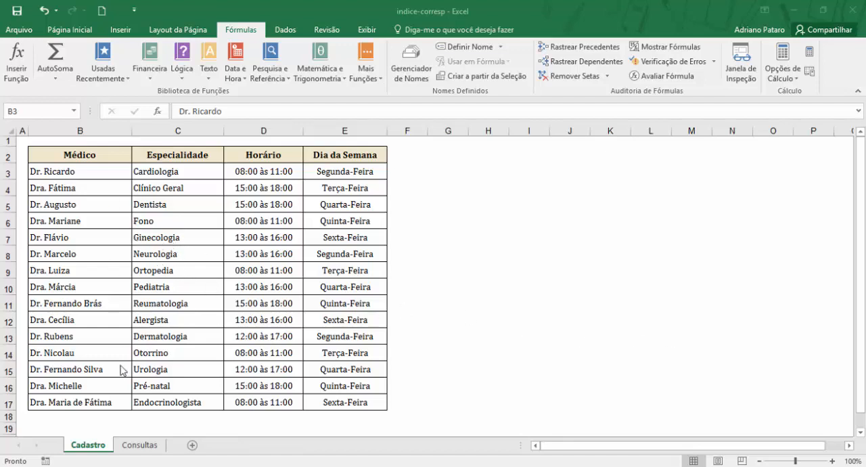
Step: Examine the Cadastro and Consultas sheets, including the Paciente, Especialidade, Médico and Horário cells of the first appointment row
left_click(147, 445)
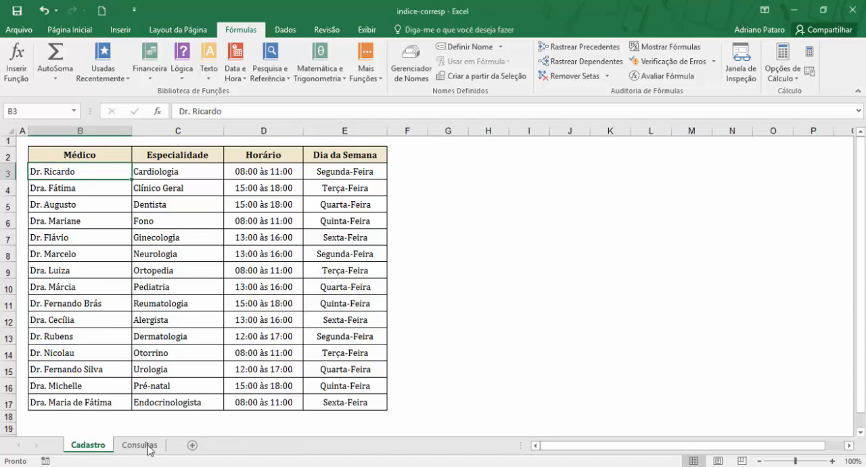
left_click(148, 445)
left_click(103, 449)
left_click(145, 447)
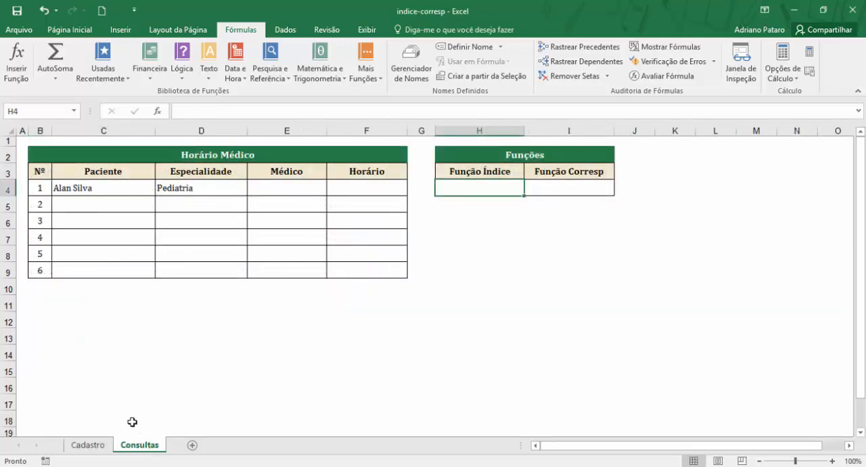
left_click(103, 447)
left_click(133, 446)
left_click(132, 186)
left_click(122, 207)
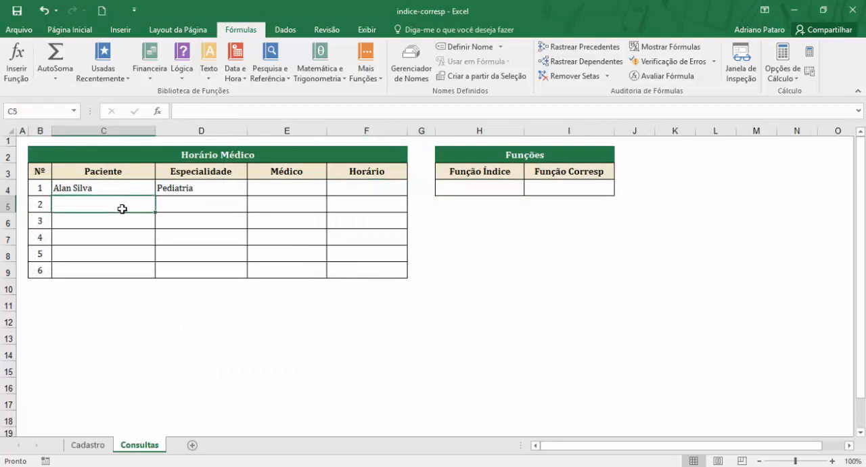
left_click(181, 199)
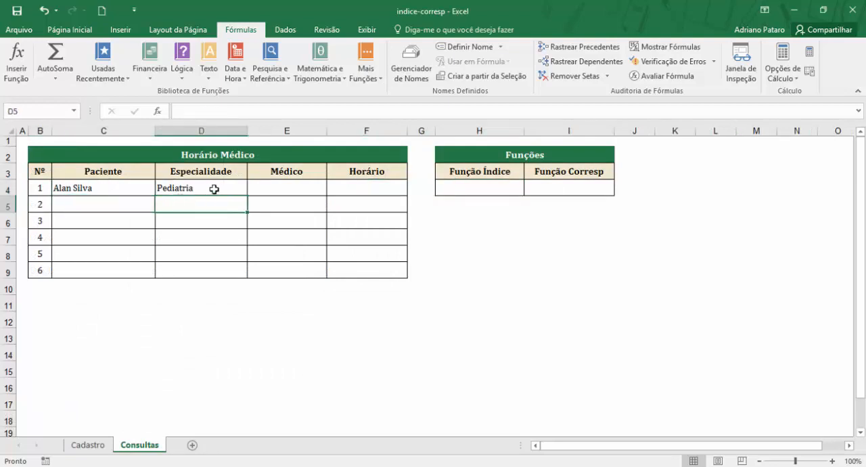
left_click(197, 187)
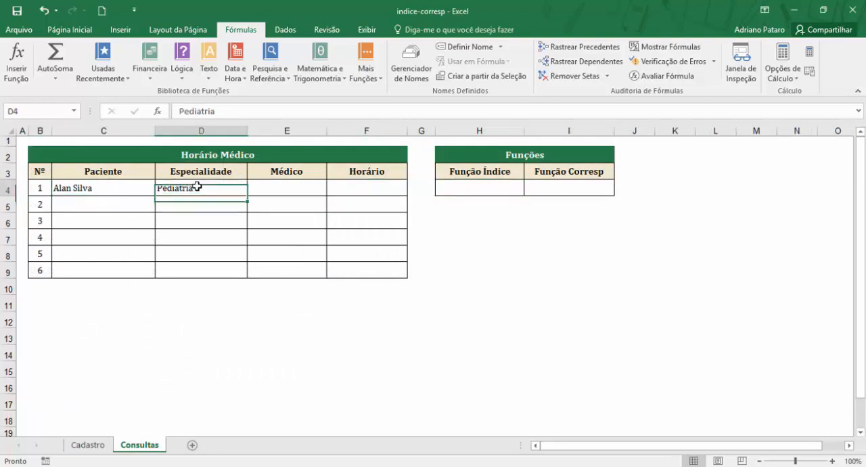
left_click(276, 188)
left_click(345, 186)
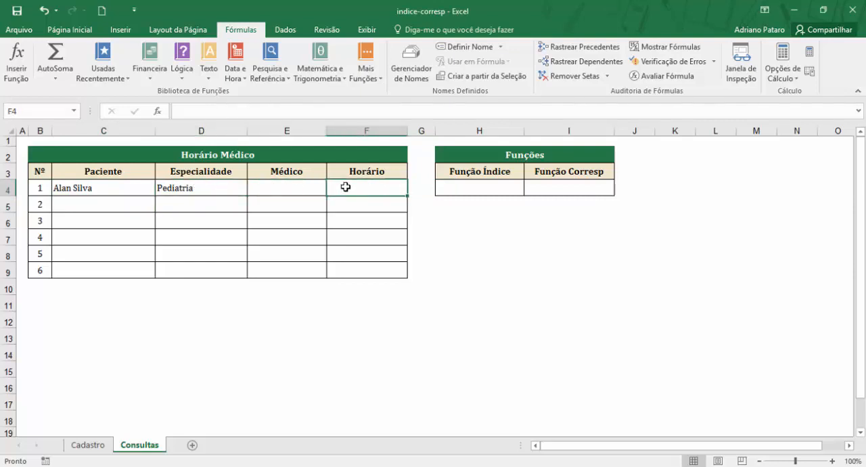
left_click(283, 193)
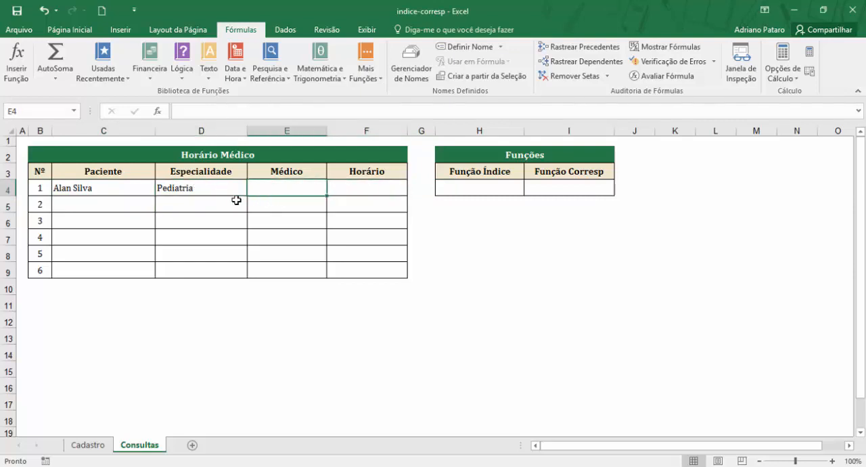
left_click(214, 192)
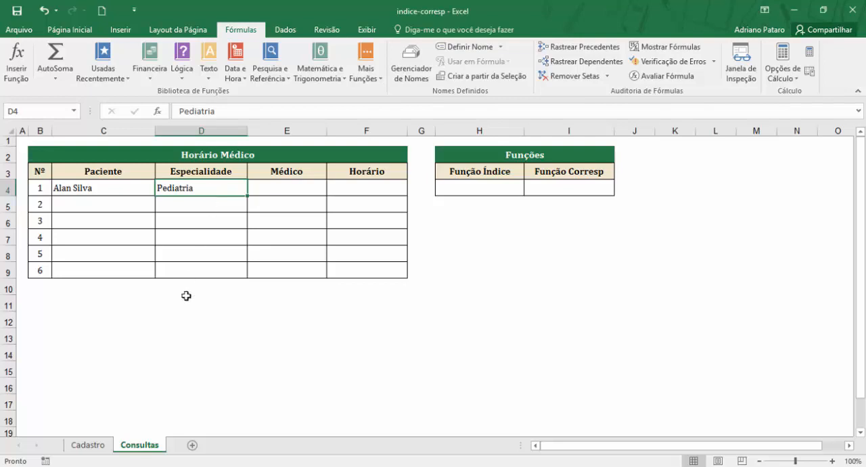
Step: Look up the doctor for Pediatria on the Cadastro sheet, then return to the first Médico cell on Consultas
left_click(88, 445)
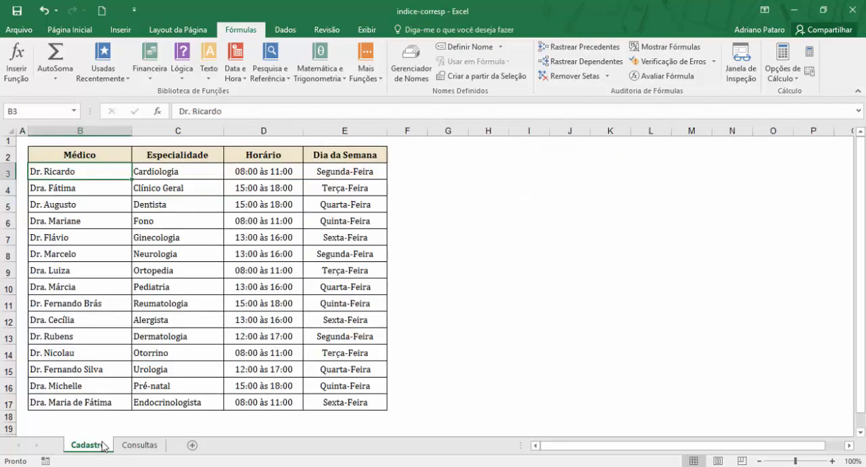
left_click(171, 288)
left_click(94, 288)
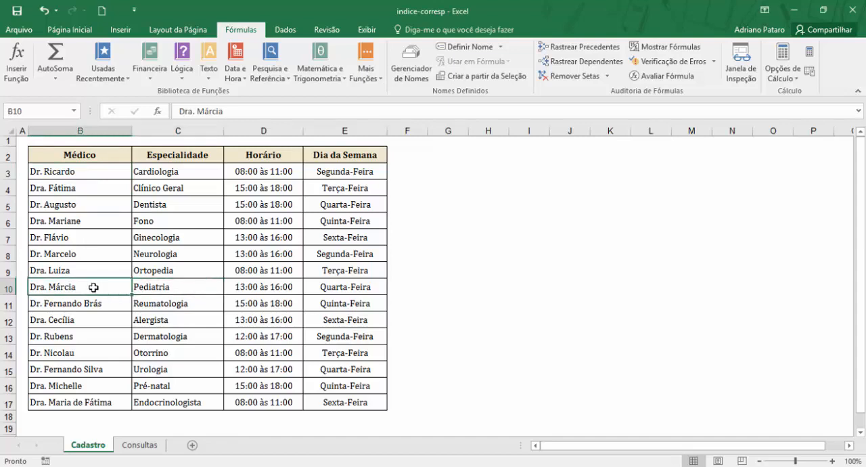
left_click(139, 445)
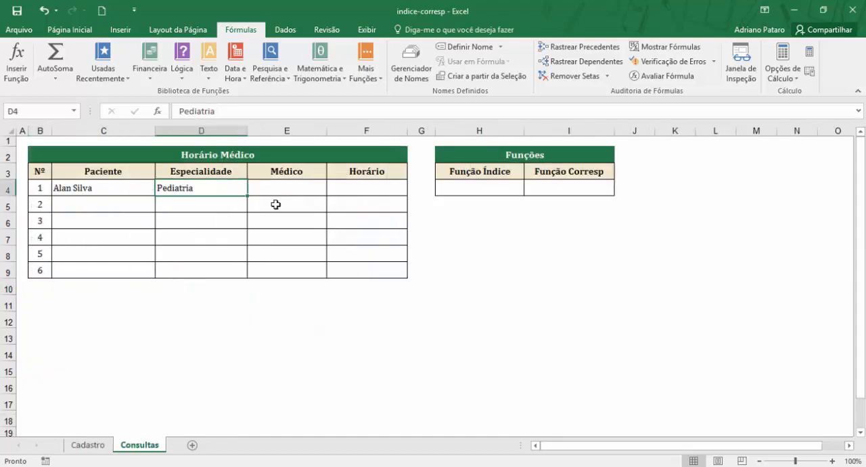
left_click(281, 189)
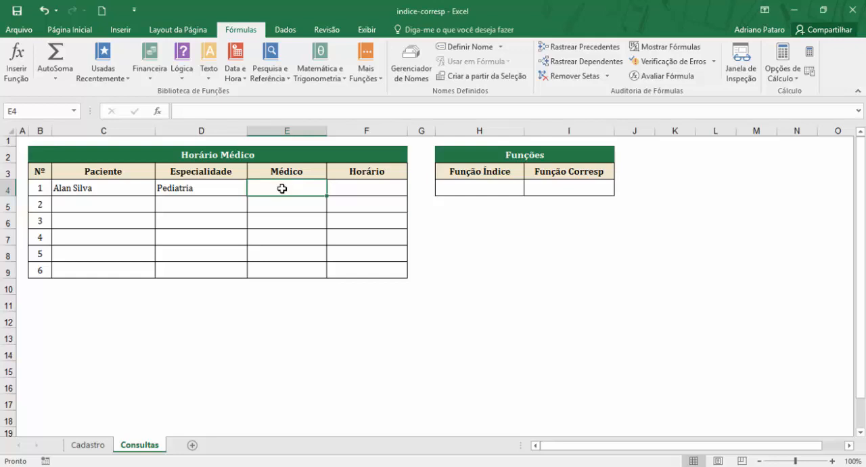
Step: Compare the order of the Médico and Especialidade columns on the Cadastro sheet with the specialty used for the lookup on Consultas
left_click(86, 448)
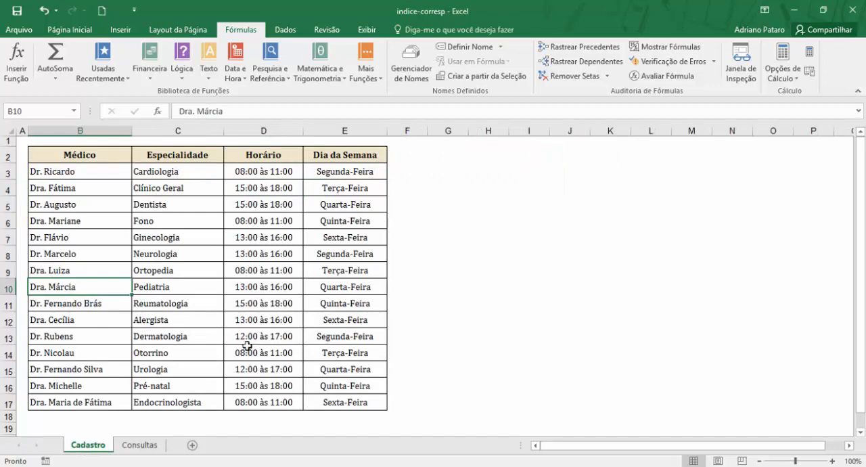
left_click(140, 444)
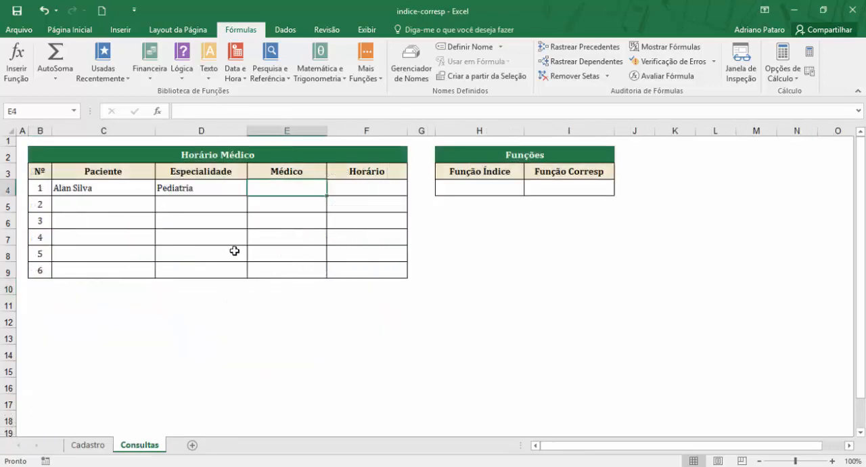
left_click(216, 189)
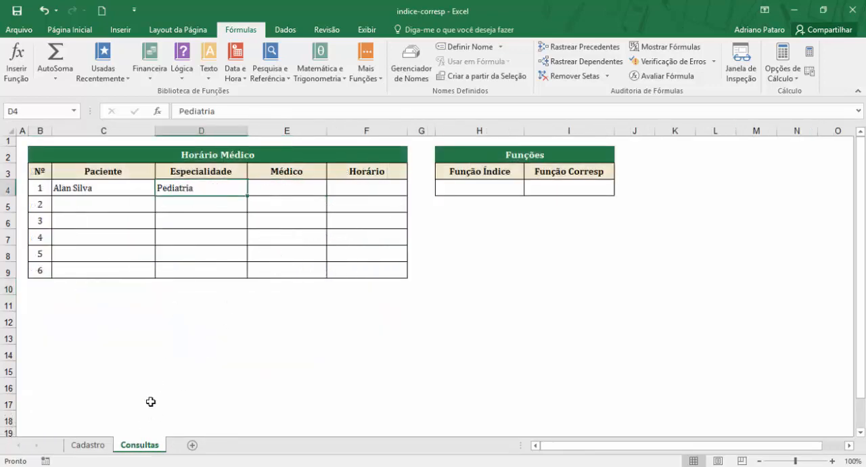
left_click(96, 446)
left_click(181, 171)
left_click_drag(175, 207, 86, 271)
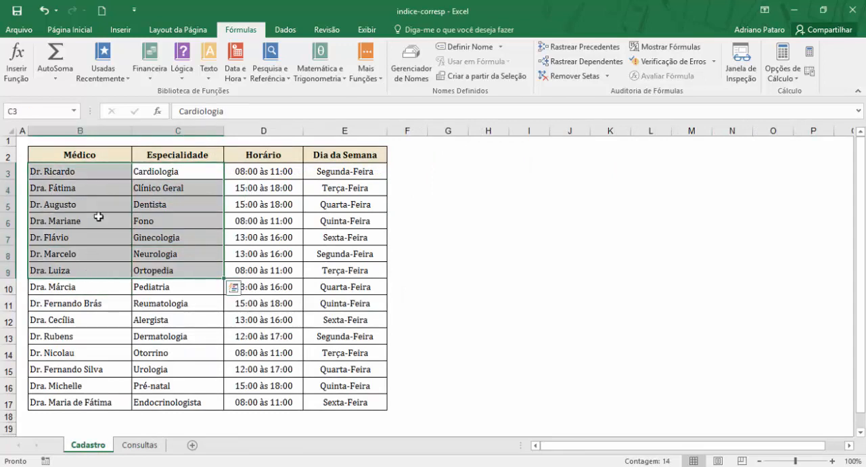
left_click(99, 171)
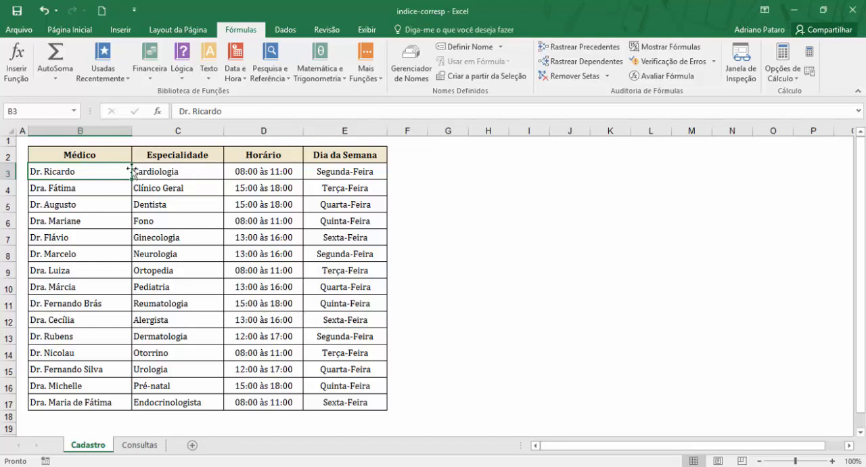
left_click_drag(96, 161, 96, 274)
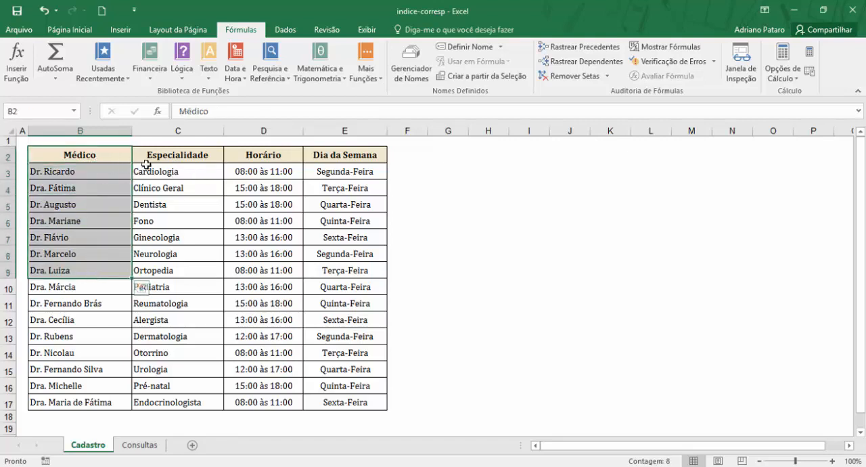
left_click(181, 160)
left_click(195, 222)
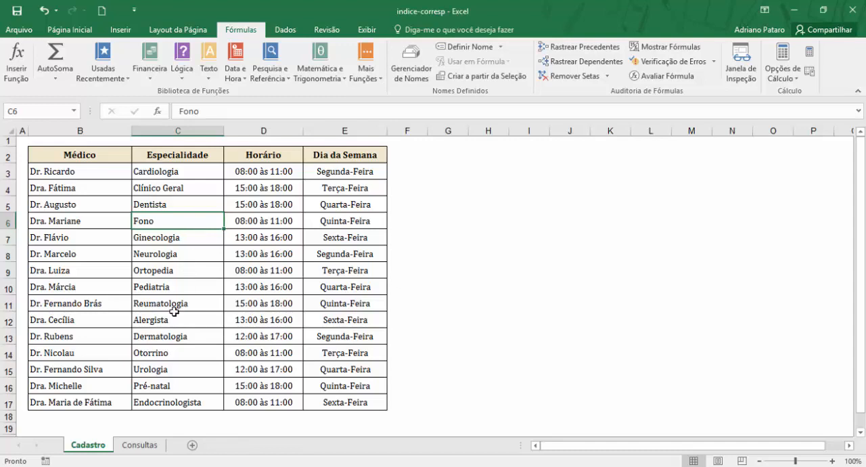
left_click(142, 444)
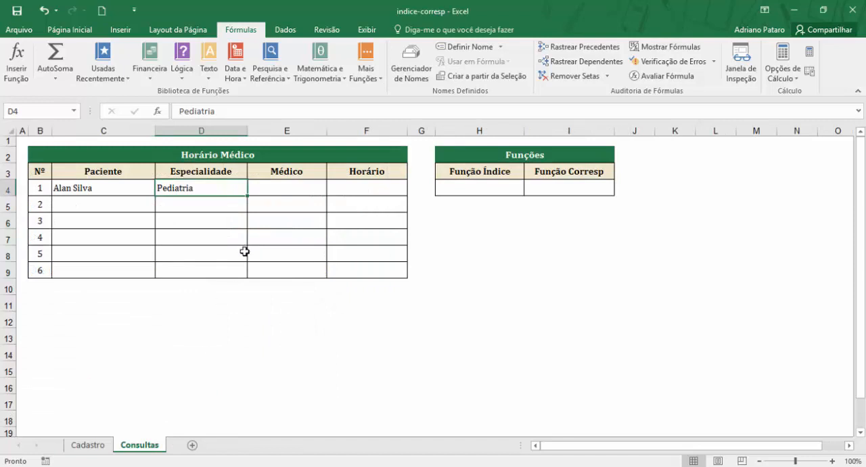
left_click(75, 444)
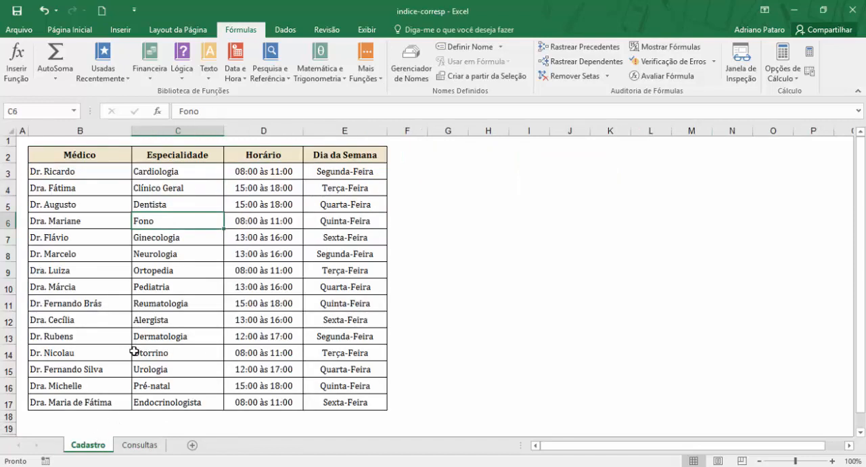
left_click_drag(166, 174, 173, 304)
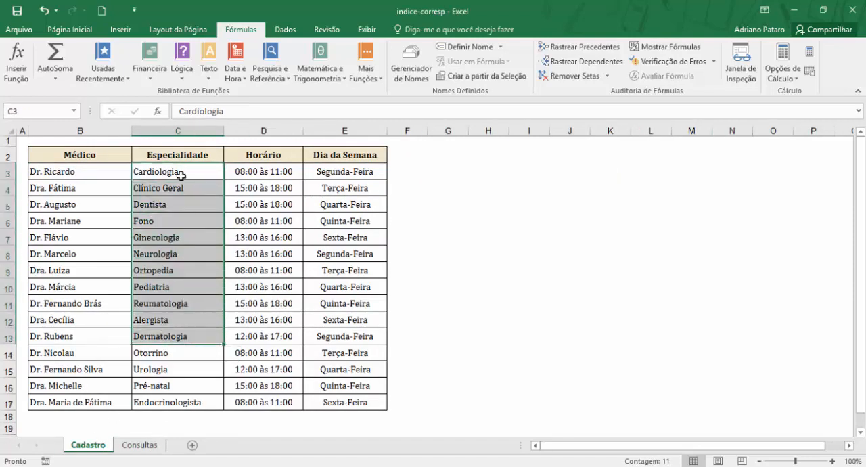
left_click_drag(181, 186, 170, 319)
left_click(91, 177)
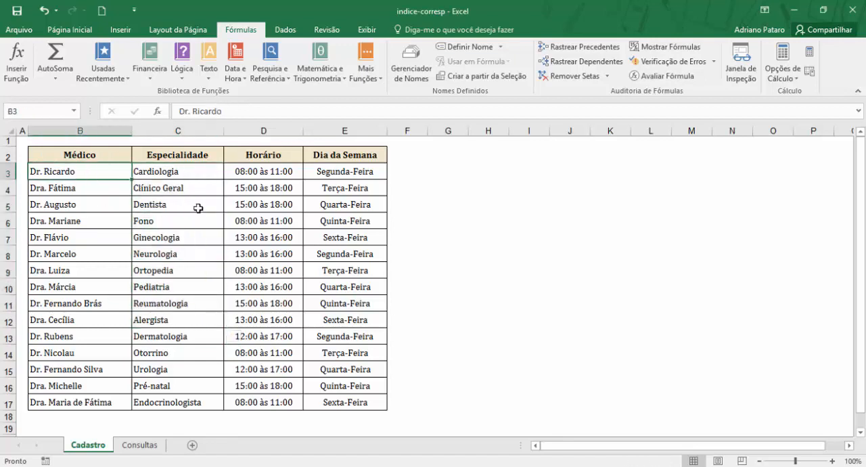
left_click_drag(196, 164, 95, 326)
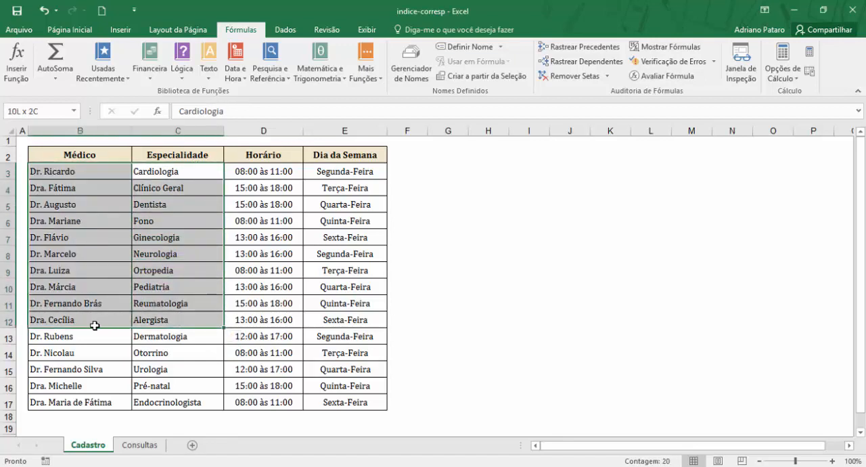
left_click(182, 220)
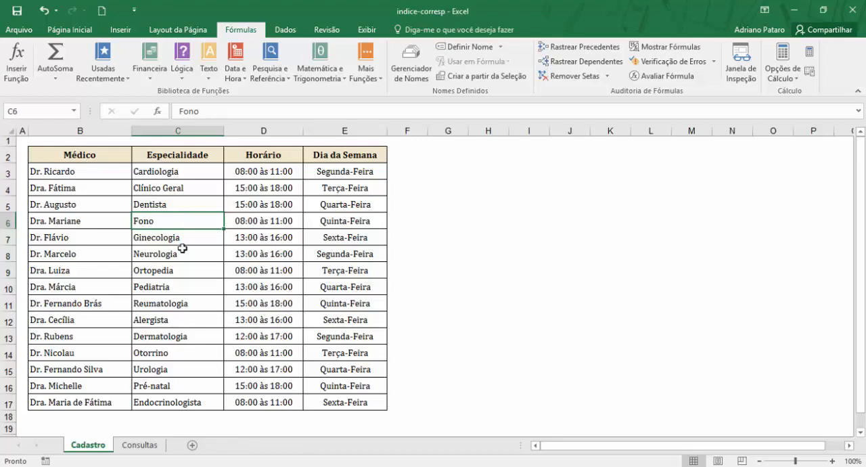
left_click(139, 445)
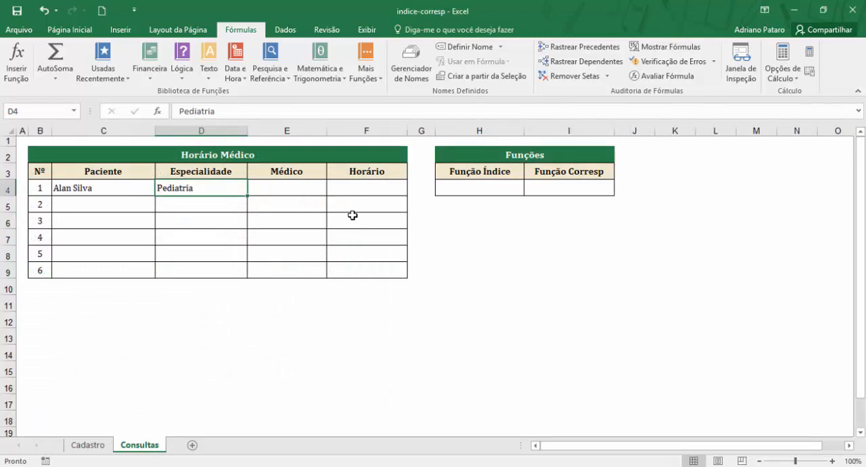
Step: Start an ÍNDICE function in cell H4 under Função Índice, using the matriz;núm_linha;núm_coluna argument list
left_click(471, 192)
left_click(559, 187)
left_click(493, 192)
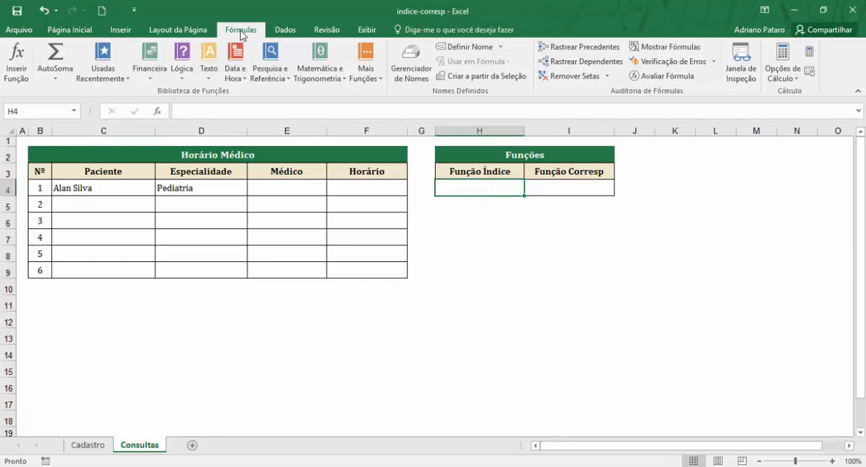
left_click(281, 70)
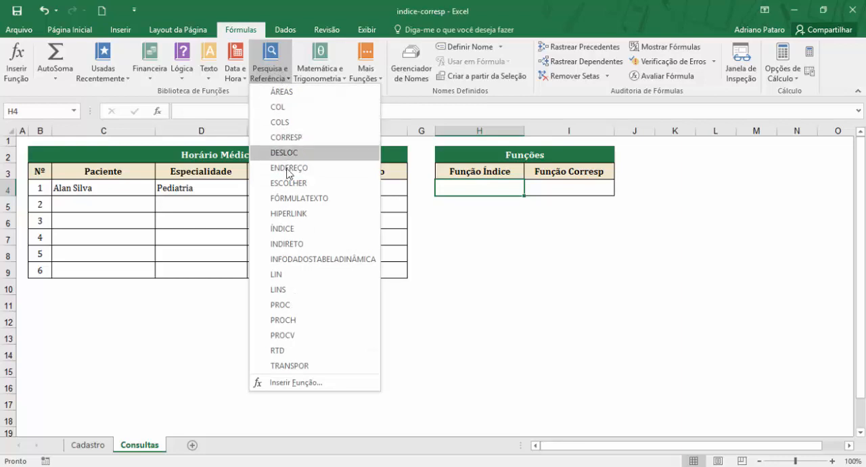
left_click(282, 234)
left_click_drag(585, 264, 525, 219)
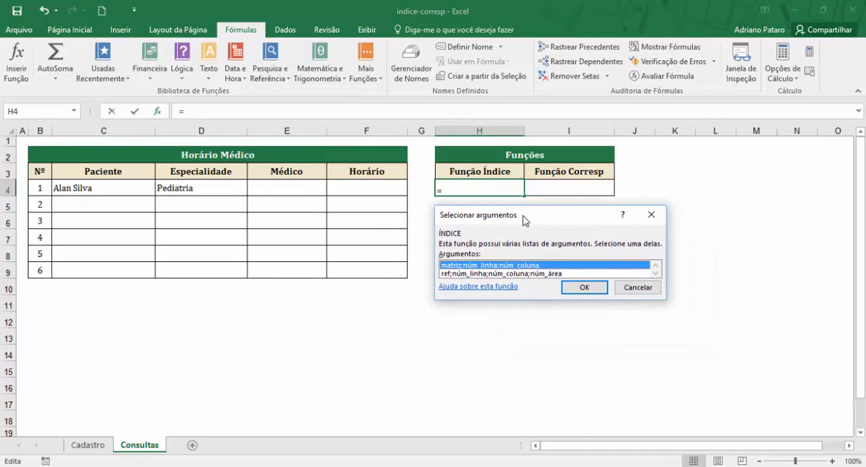
left_click(485, 274)
left_click(478, 266)
left_click(476, 274)
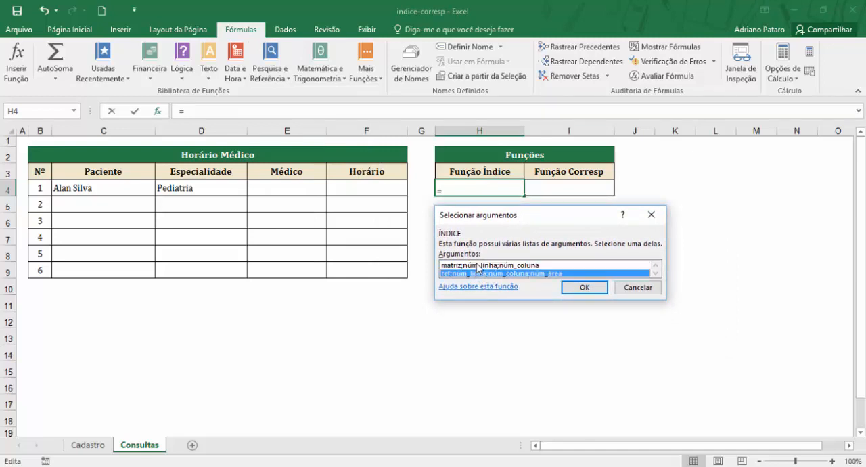
left_click(478, 266)
left_click(480, 274)
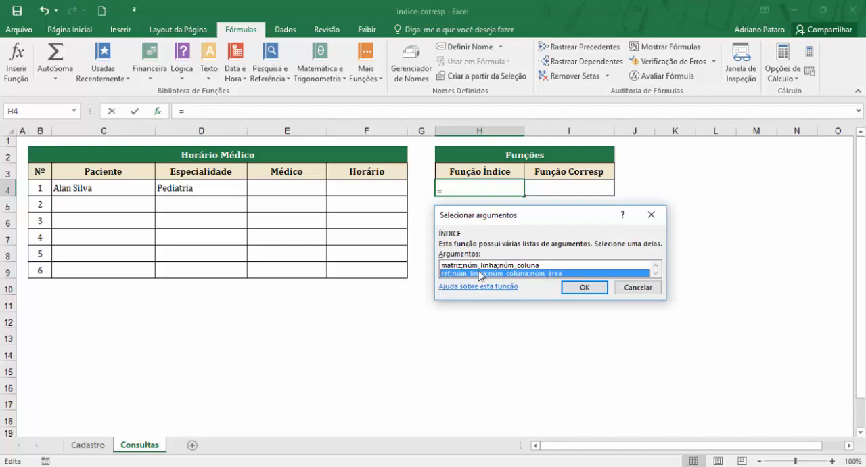
left_click(478, 267)
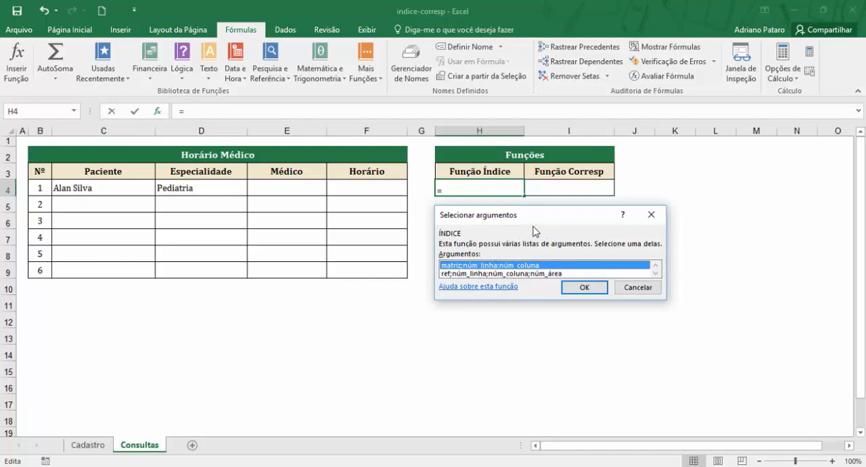
left_click(585, 287)
Step: Set the Matriz argument of the ÍNDICE function to the range B3:E17 on the Cadastro sheet
left_click_drag(494, 184, 554, 229)
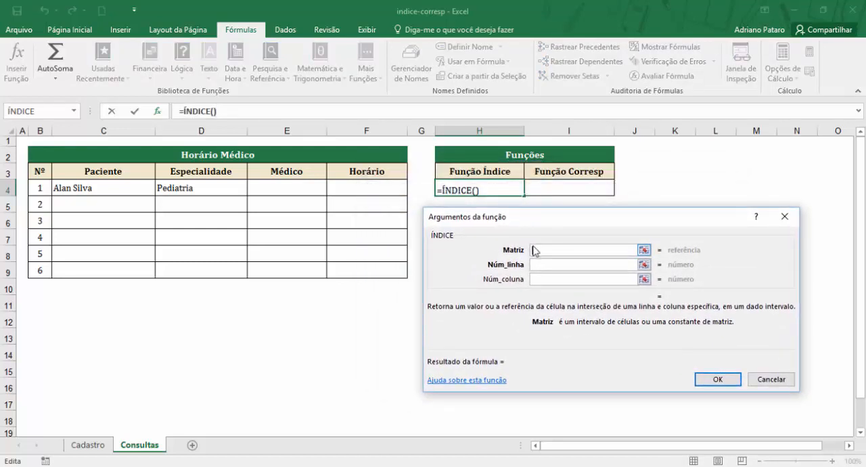
left_click(537, 264)
left_click(539, 279)
left_click(545, 252)
left_click(101, 447)
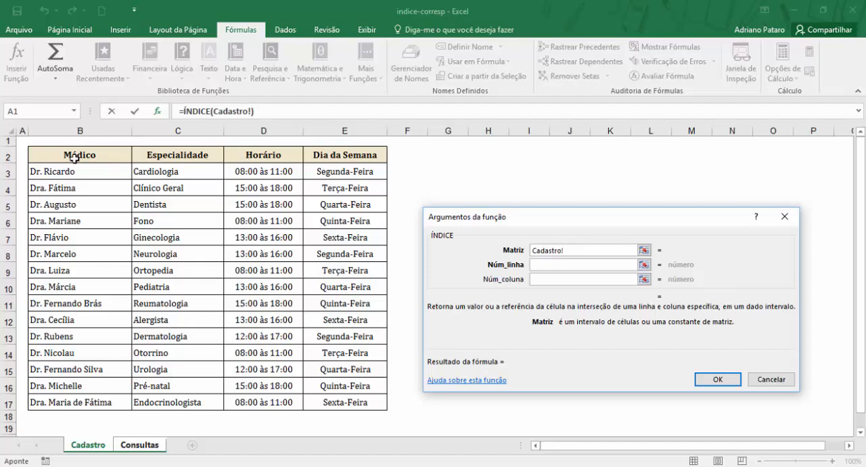
left_click_drag(70, 173, 334, 398)
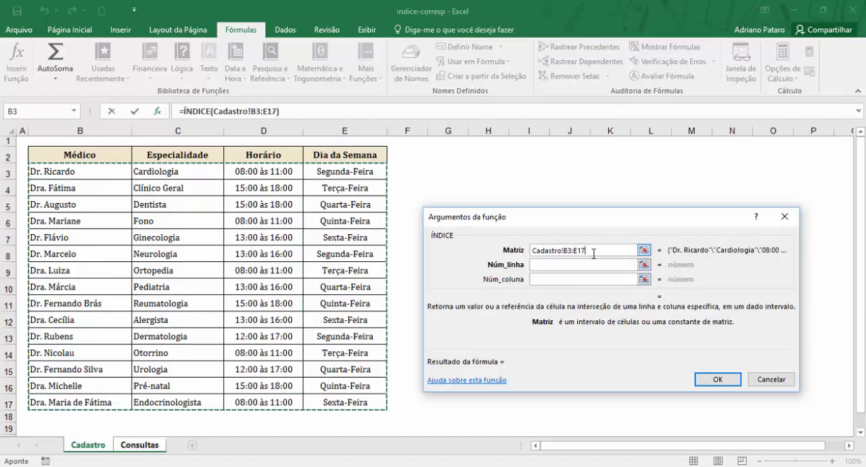
Step: Examine the Cadastro table against the Pediatria specialty on Consultas to find its row position within the ÍNDICE array
left_click(543, 264)
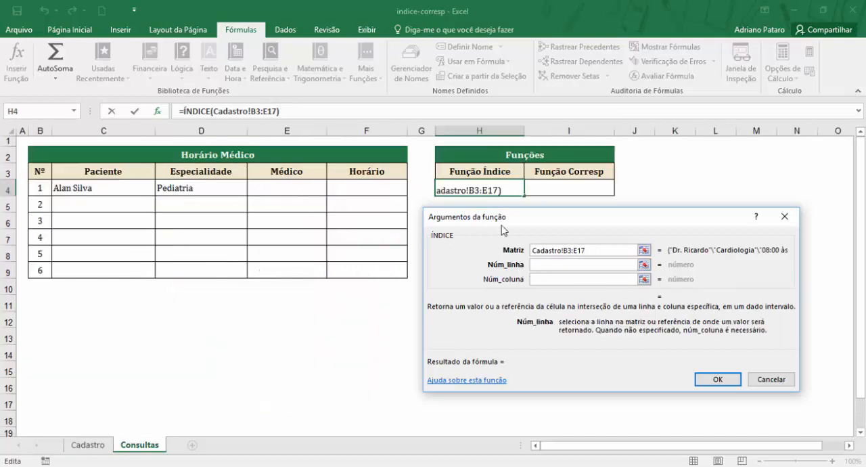
left_click_drag(515, 217, 513, 229)
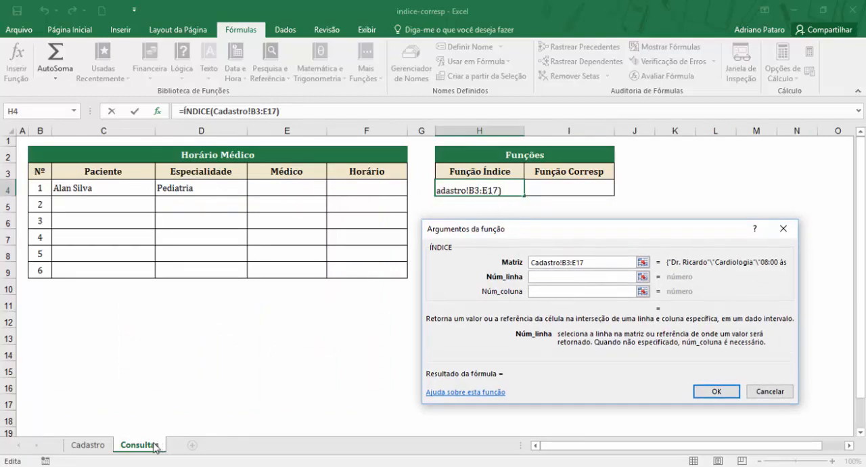
left_click(592, 262)
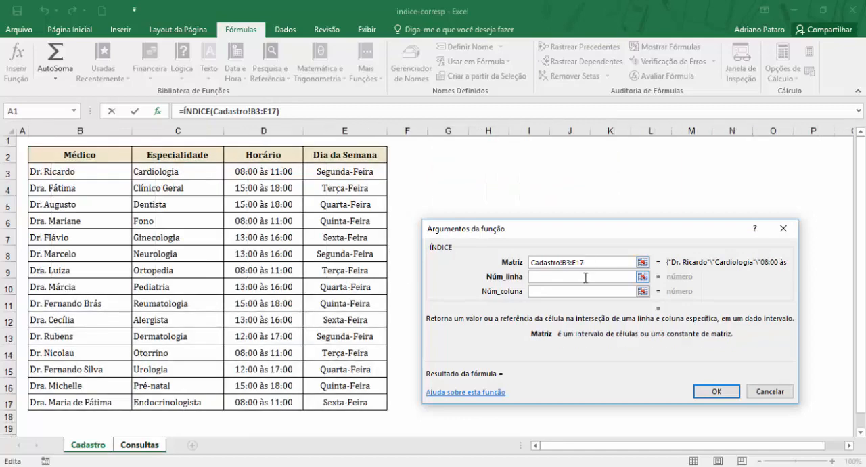
left_click(586, 277)
left_click(593, 262)
key("Tab")
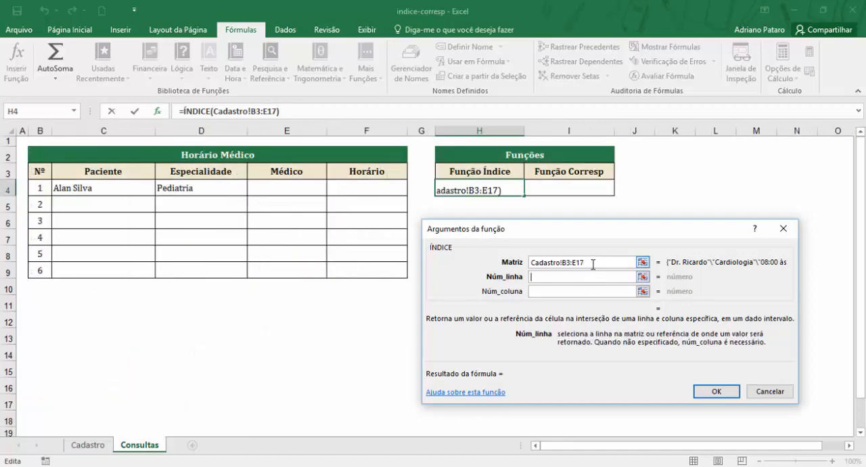
left_click(594, 263)
left_click(587, 278)
left_click(590, 263)
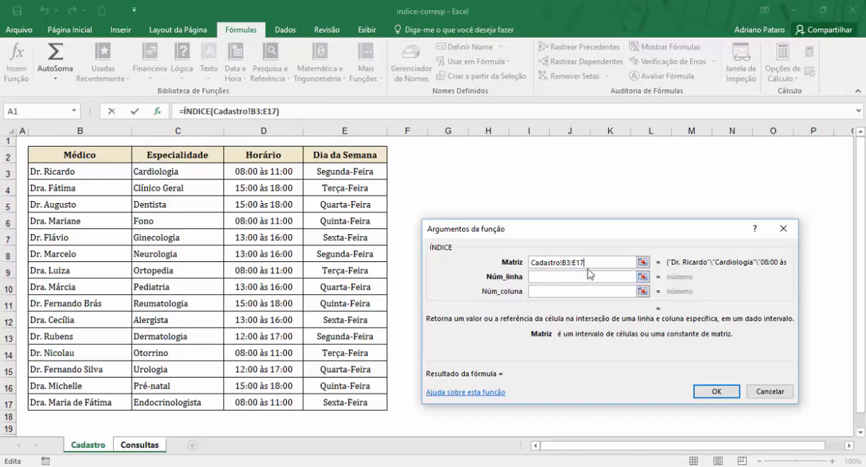
left_click(577, 277)
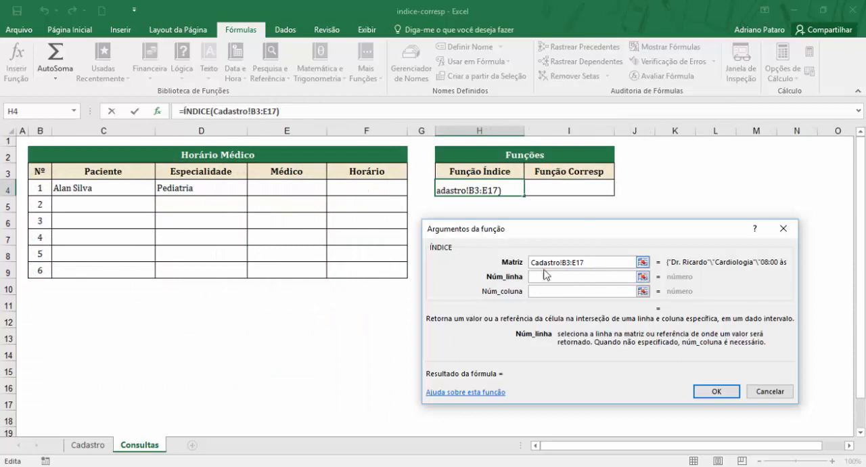
left_click(600, 264)
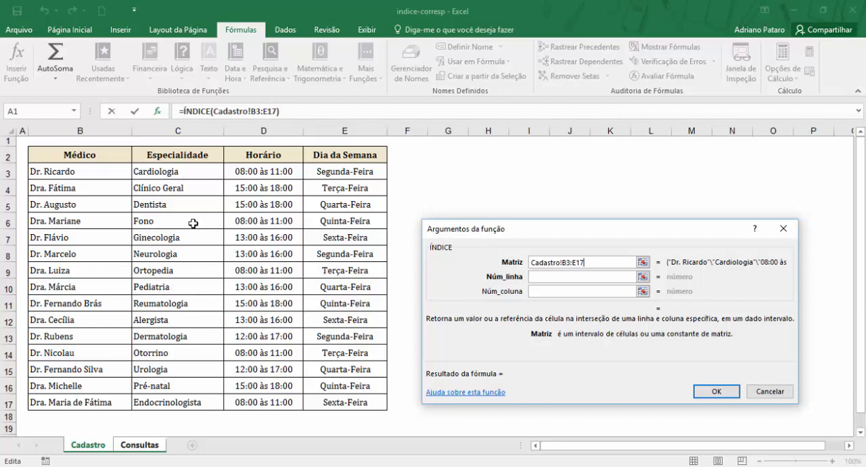
Step: Set Núm_linha to 8 and Núm_coluna to 1 in the ÍNDICE function and confirm the formula in H4
left_click(598, 278)
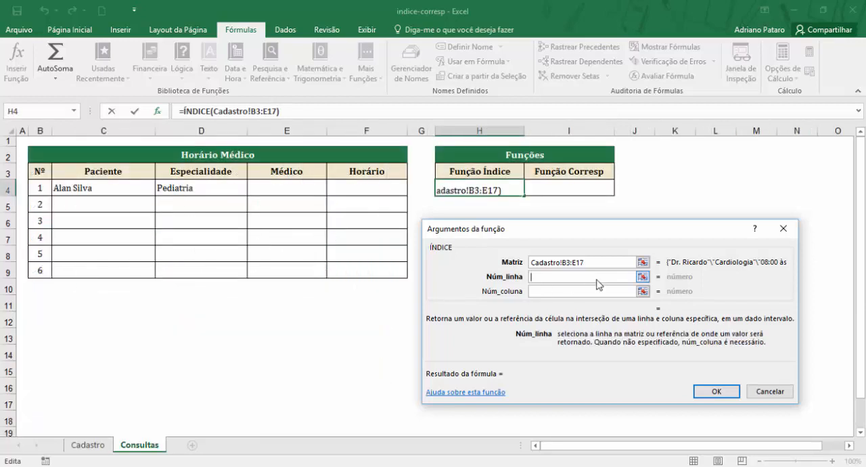
type("8")
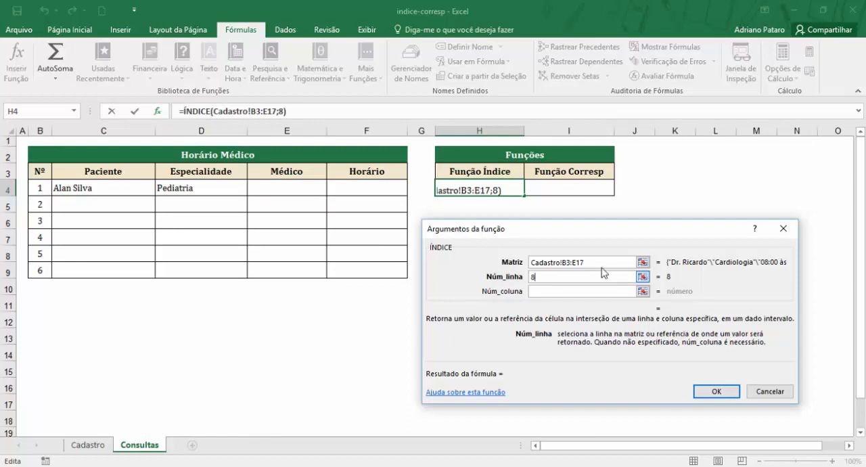
left_click(598, 260)
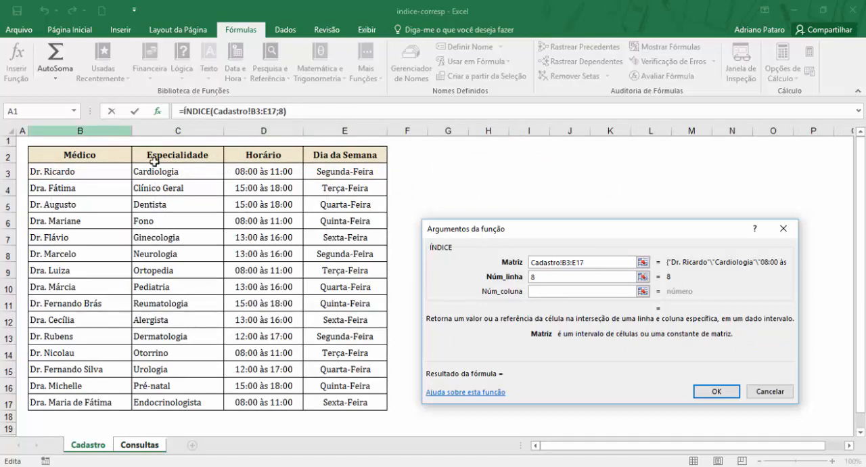
left_click(557, 292)
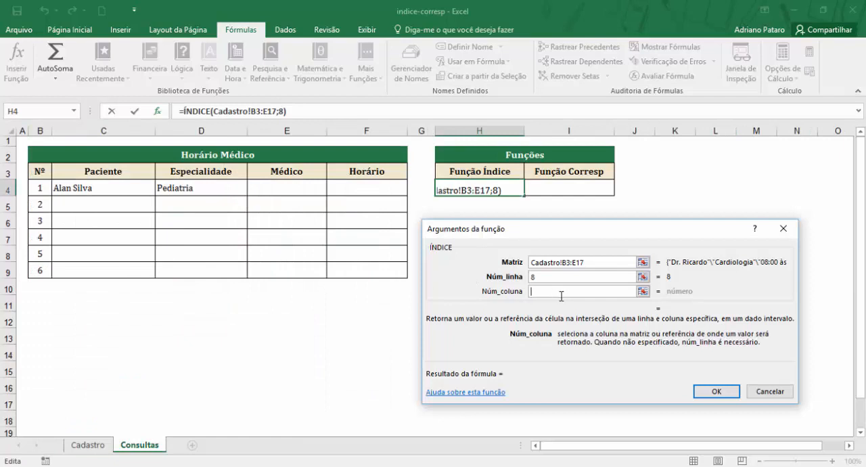
type("1")
left_click_drag(564, 260, 586, 262)
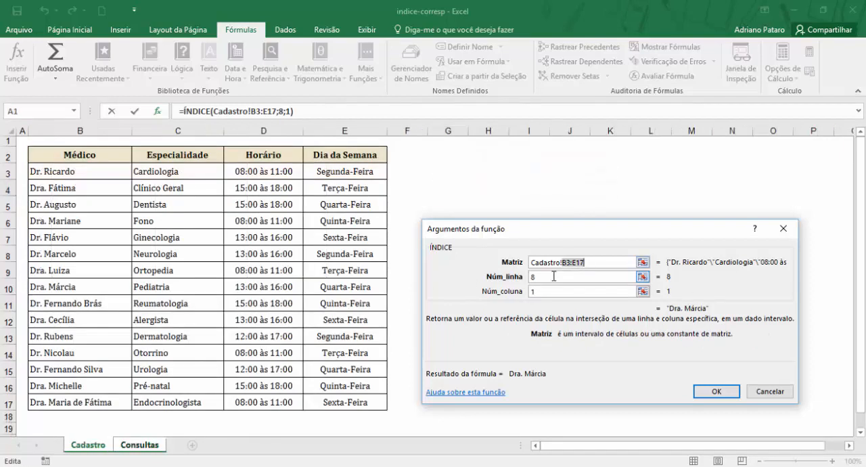
left_click(554, 276)
left_click(549, 292)
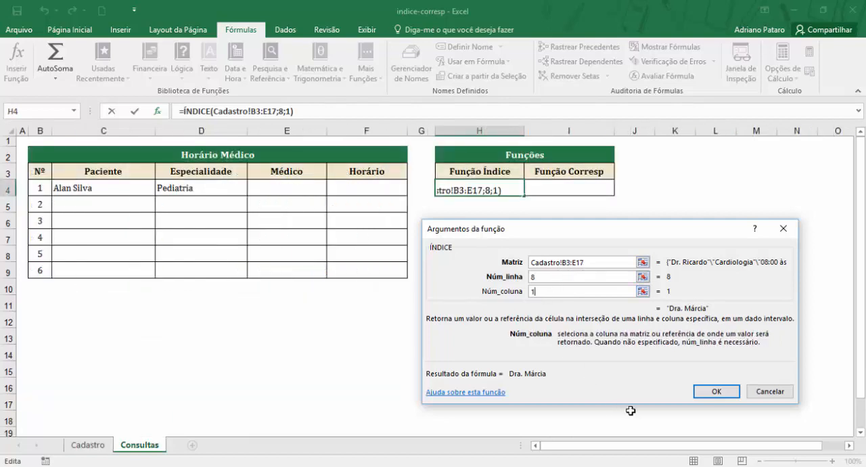
left_click(717, 393)
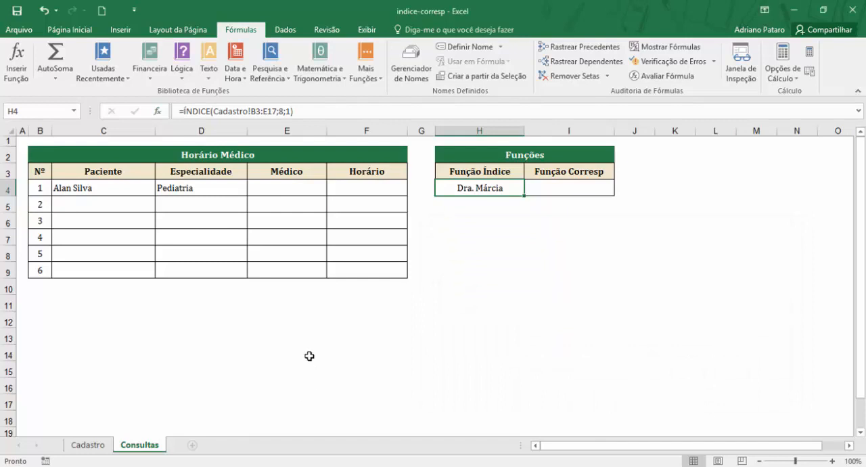
Step: Check the ÍNDICE result in H4 against the Pediatria row on the Cadastro sheet and the specialty in D4 on Consultas
left_click(88, 445)
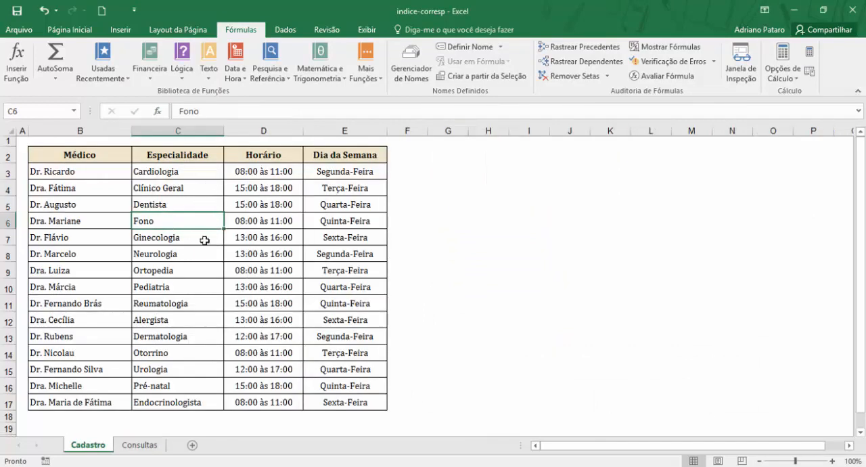
left_click_drag(176, 287, 81, 286)
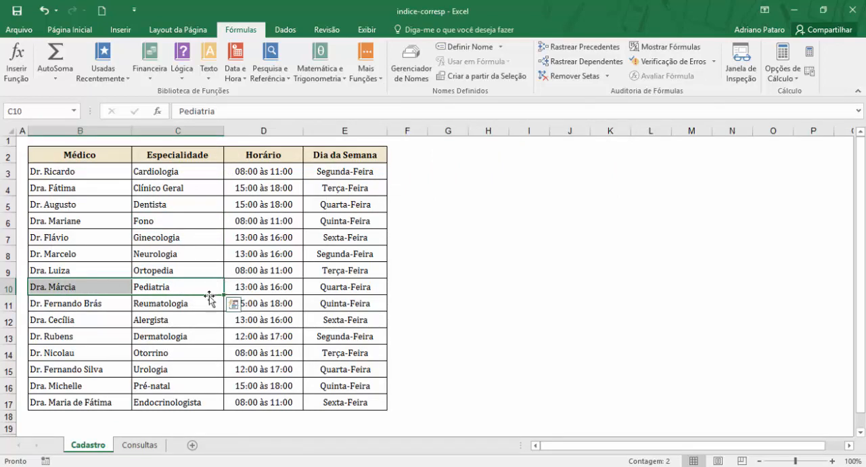
left_click(140, 446)
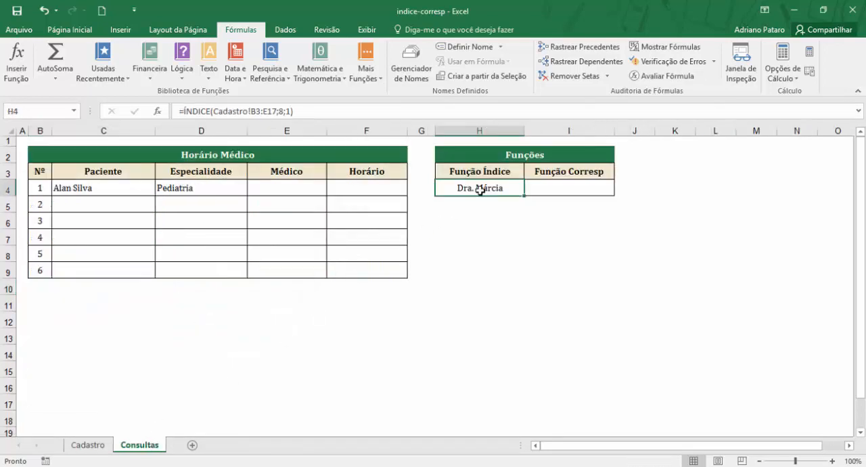
left_click(213, 187)
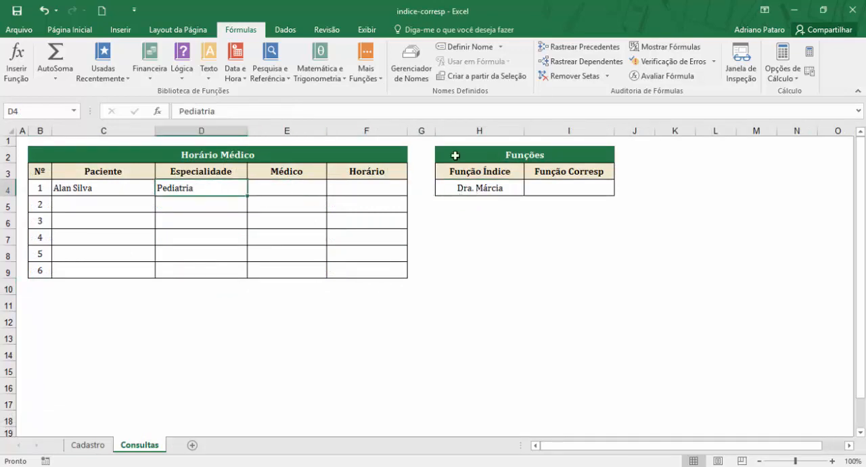
left_click(493, 187)
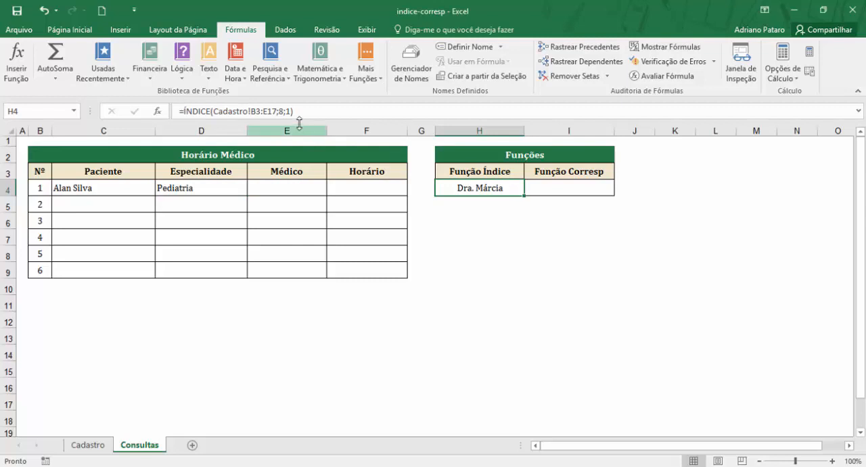
left_click(224, 189)
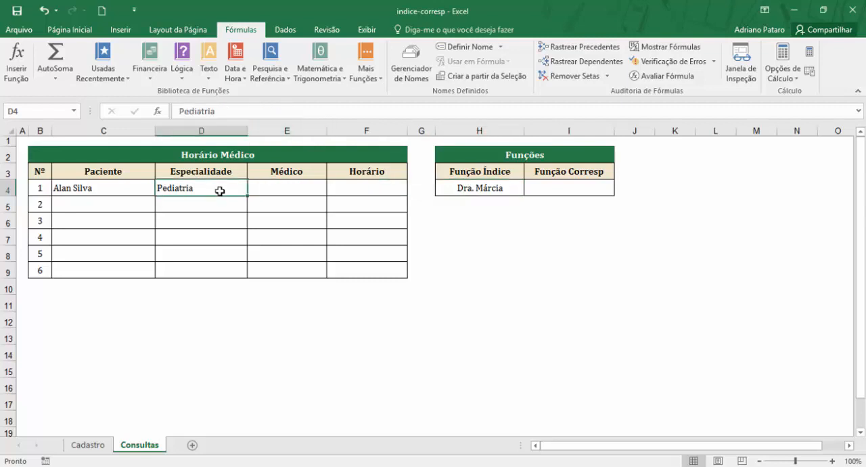
left_click(92, 447)
left_click(140, 445)
Step: Review the arguments of the ÍNDICE function in H4, focusing on Núm_linha, and close them without changes
left_click(500, 184)
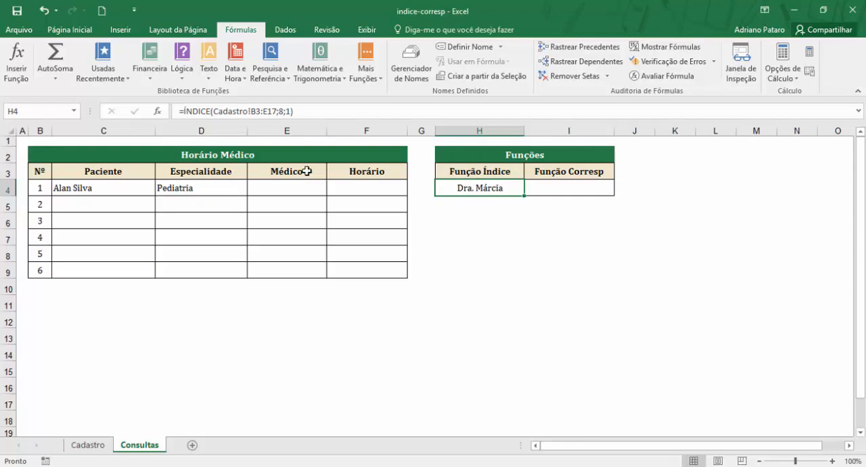
left_click(157, 111)
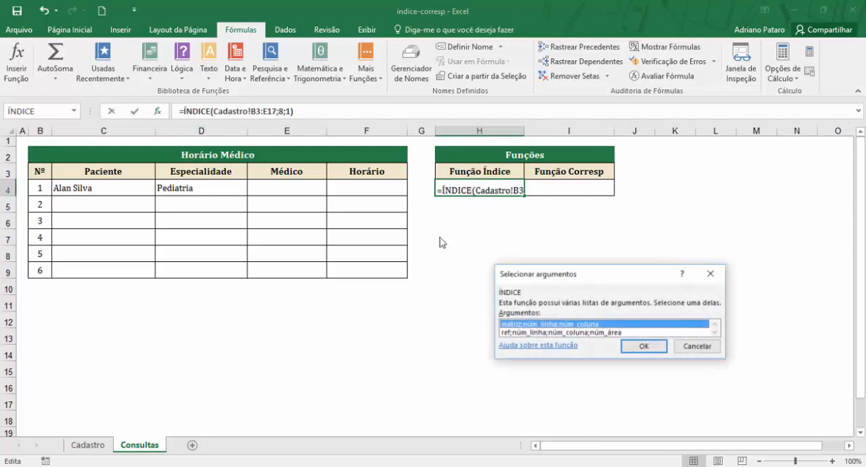
left_click(640, 346)
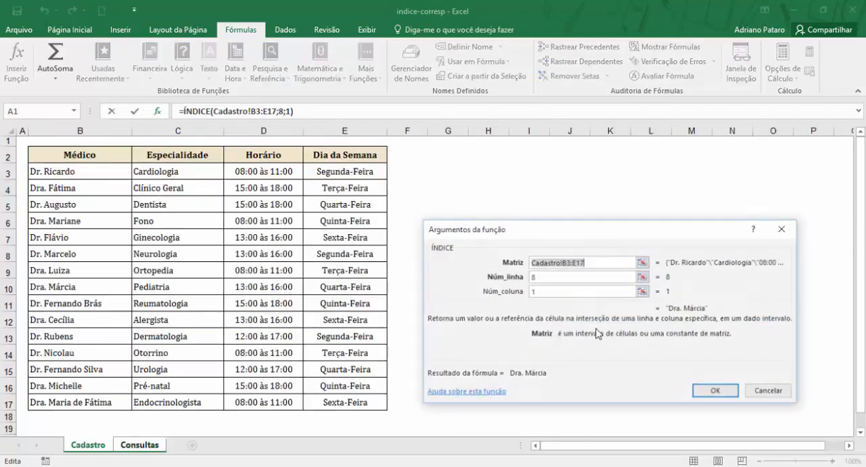
left_click(547, 277)
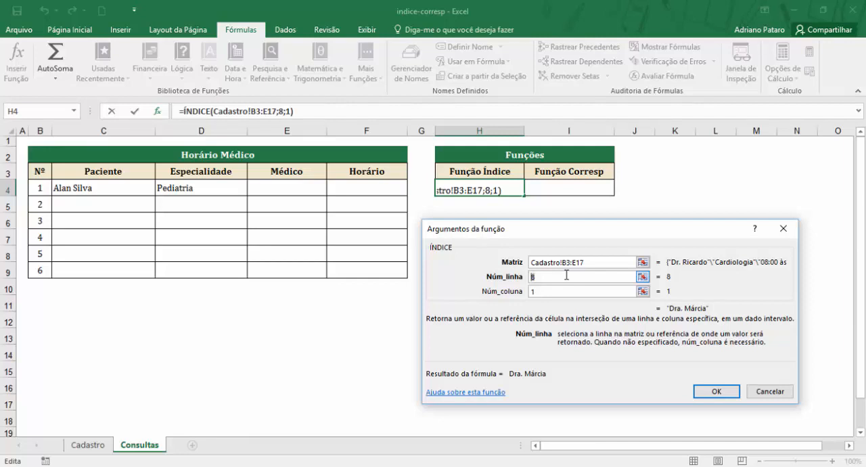
double_click(556, 280)
left_click(715, 392)
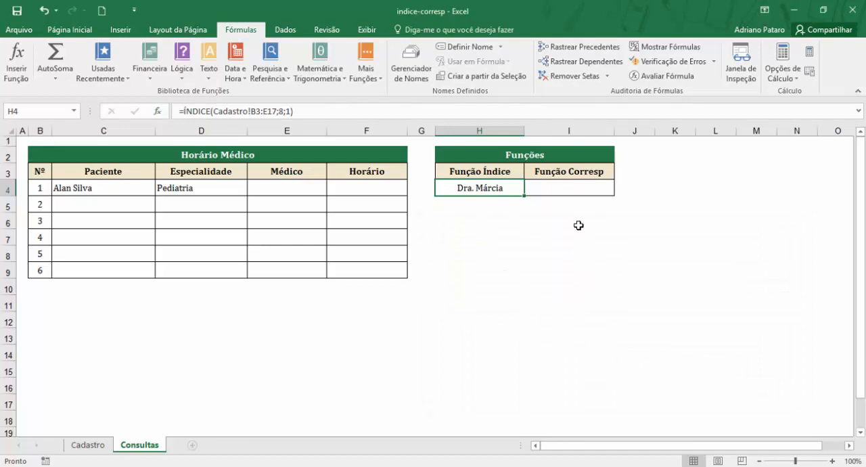
Step: Review the ÍNDICE formula in H4, the specialty in D4 and the Especialidade list C3:C17 on Cadastro in preparation for CORRESP
left_click(562, 187)
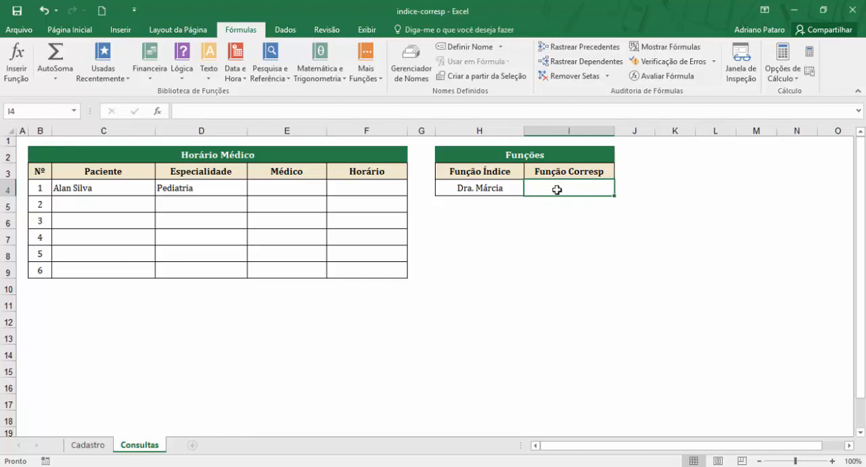
left_click(499, 189)
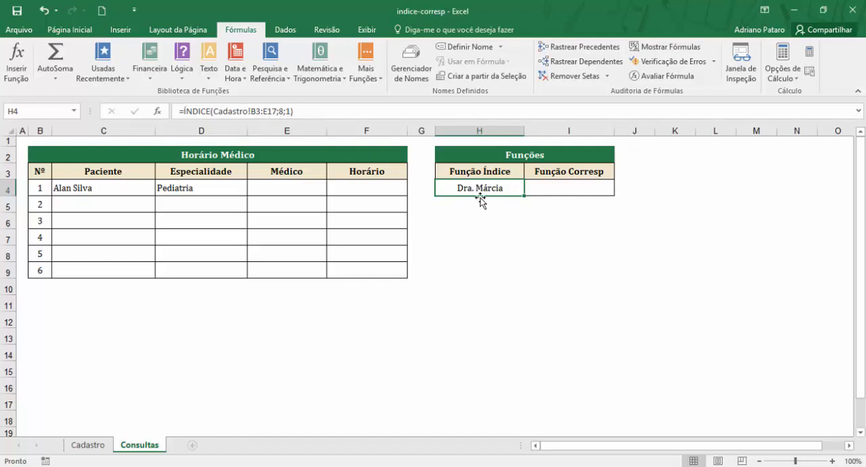
left_click(571, 192)
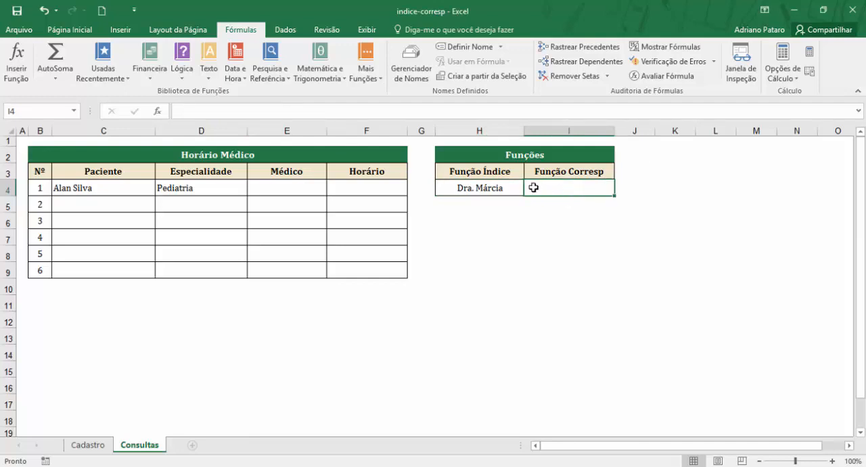
left_click(504, 188)
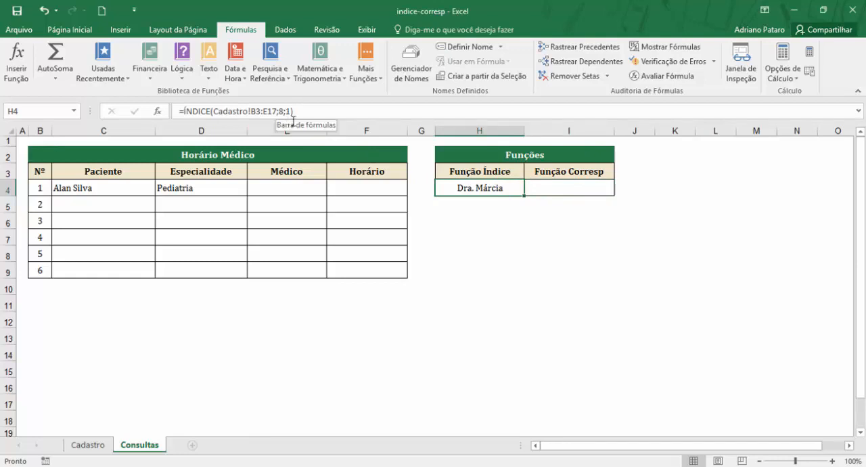
left_click(563, 189)
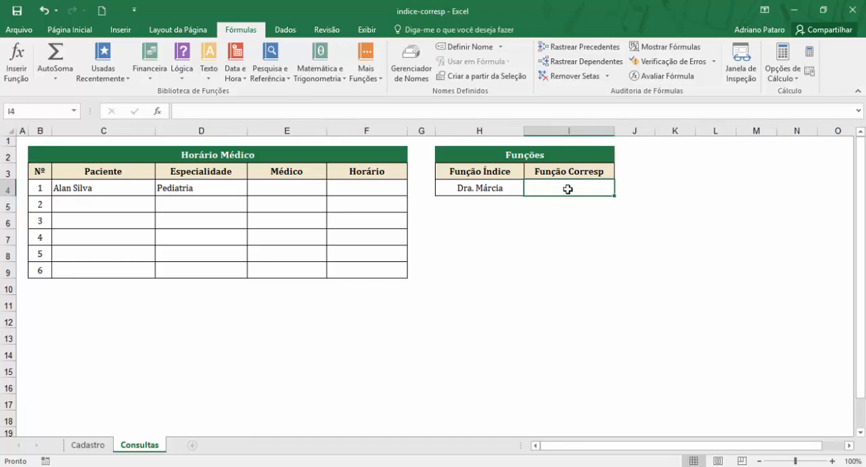
left_click(207, 190)
left_click(88, 445)
left_click_drag(179, 172, 179, 400)
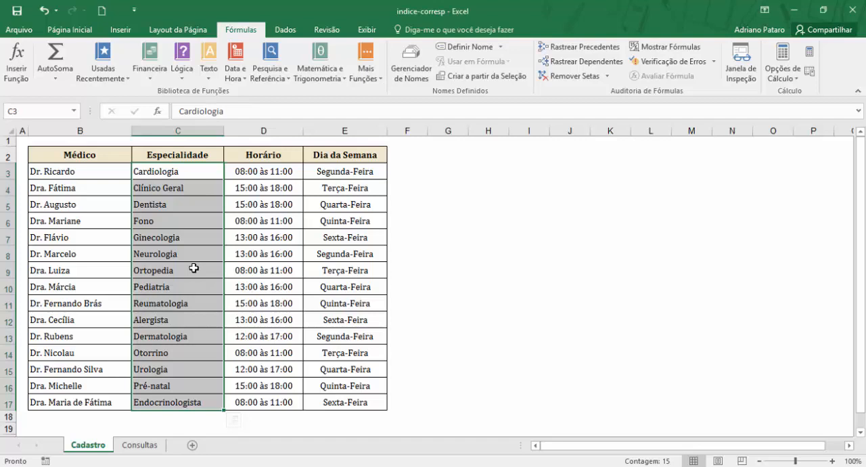
left_click(150, 445)
Step: Start a CORRESP function in cell I4 under Função Corresp on the Consultas sheet
left_click(587, 184)
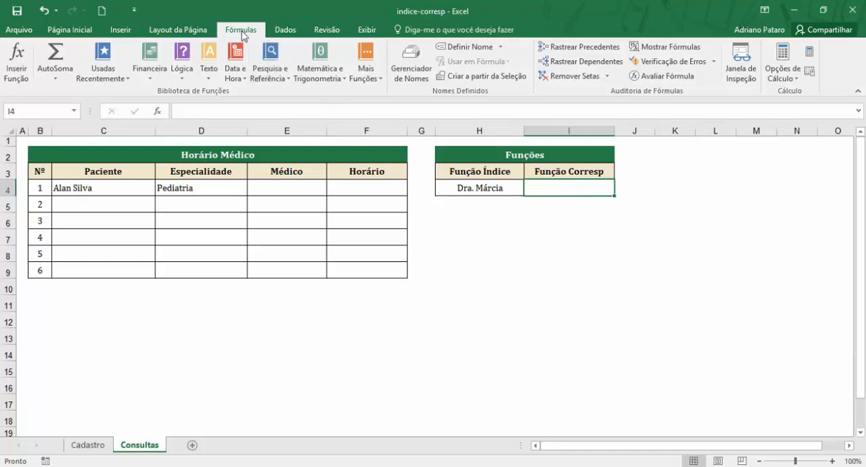
left_click(276, 76)
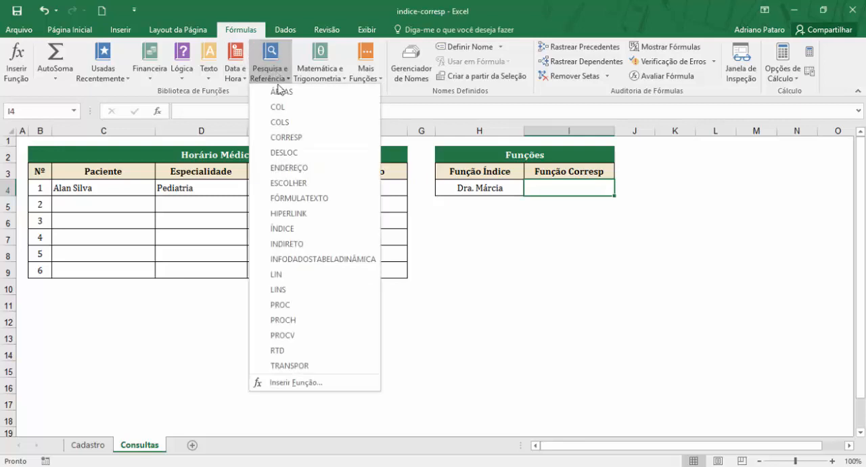
left_click(291, 142)
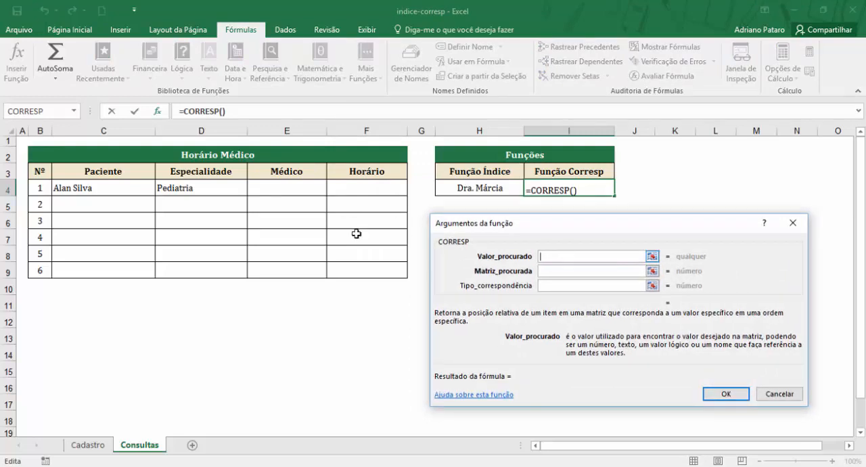
Step: Complete the CORRESP function in I4 with Valor_procurado D4, Matriz_procurada Cadastro!C3:C17 and Tipo_correspondência 0
left_click(191, 187)
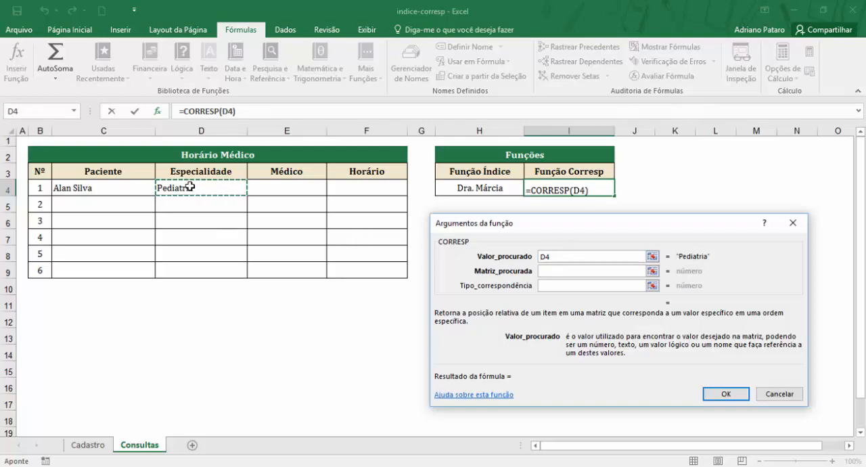
left_click(557, 272)
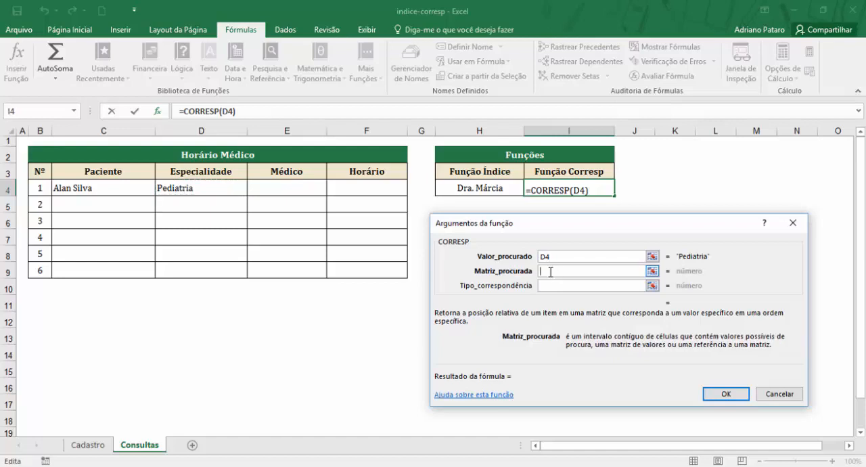
left_click(105, 446)
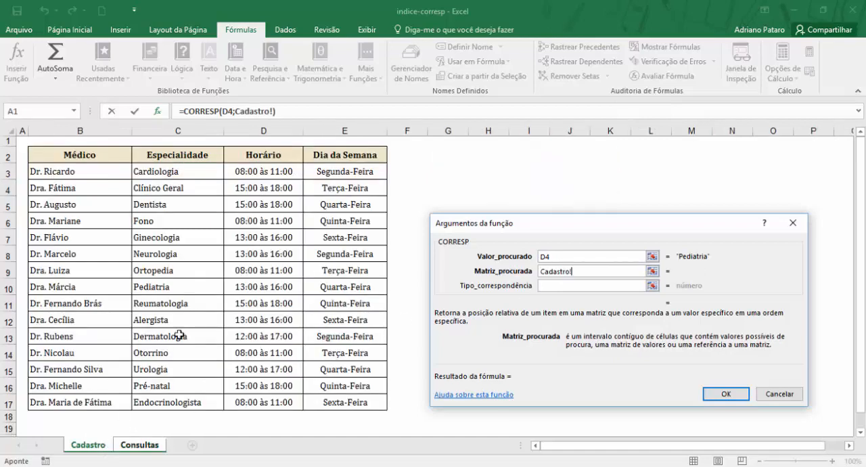
left_click_drag(194, 170, 192, 402)
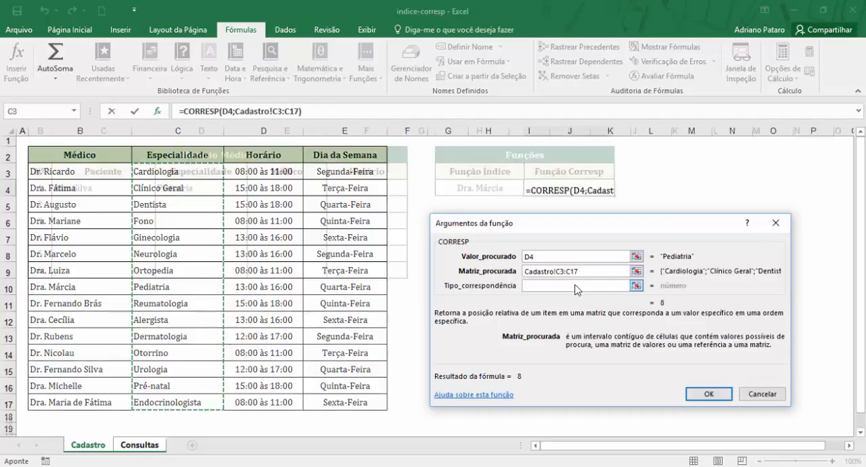
left_click(578, 285)
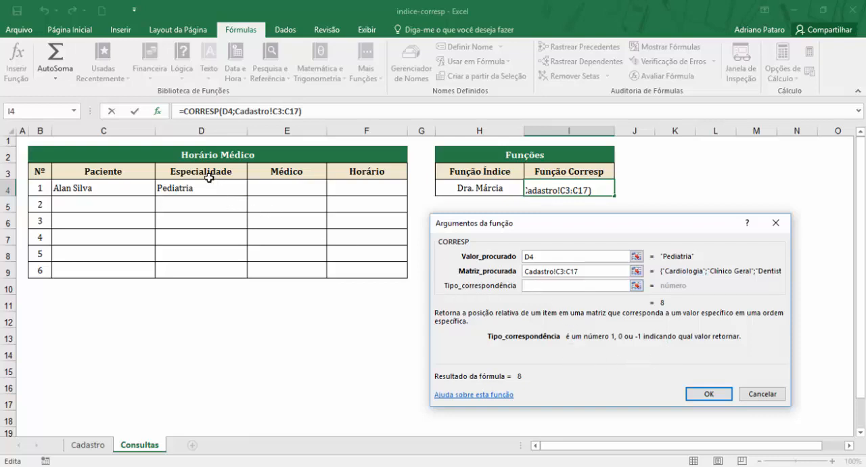
type("0")
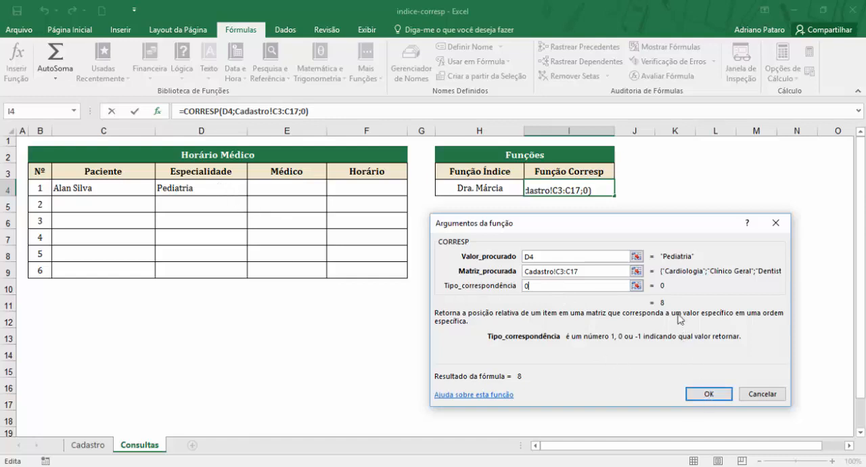
left_click(703, 399)
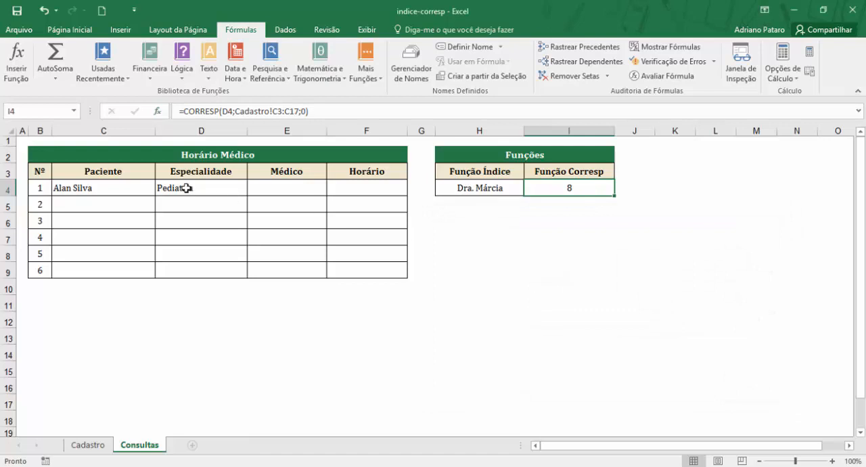
Step: Check the CORRESP result against the position of Pediatria in the Especialidade column on the Cadastro sheet
left_click(95, 448)
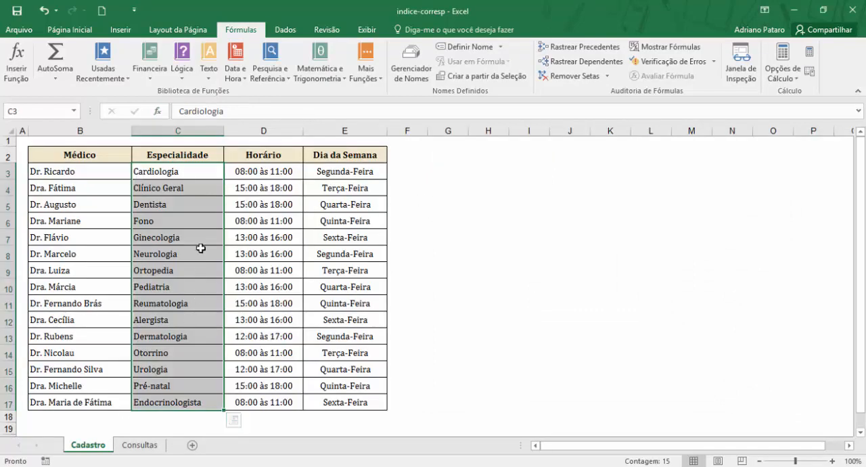
left_click_drag(201, 174, 195, 288)
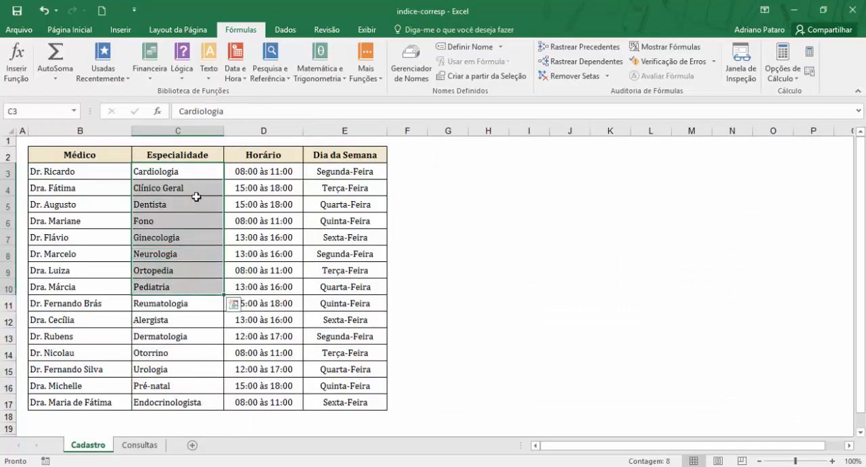
left_click(203, 171)
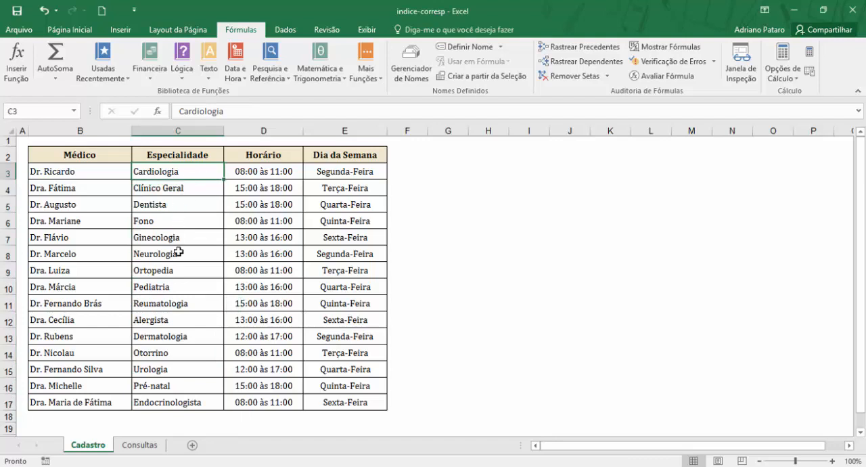
left_click(181, 283)
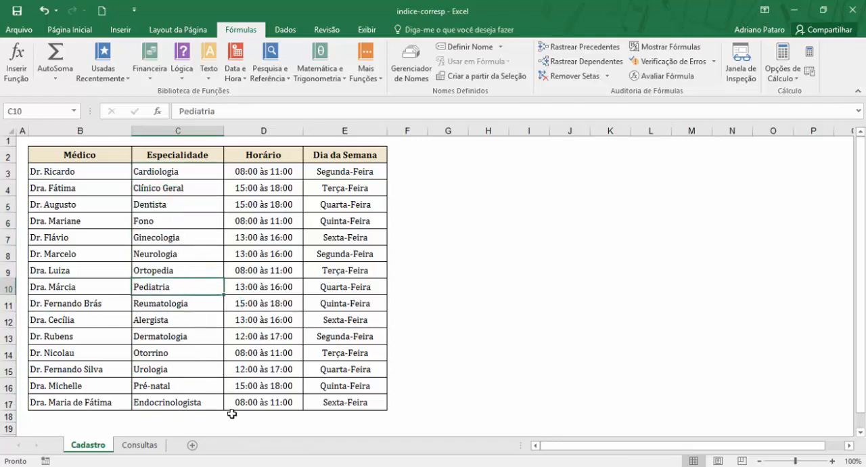
Step: Compare the ÍNDICE formula in H4 with the CORRESP formula in I4 on the Consultas sheet
left_click(152, 451)
left_click(479, 189)
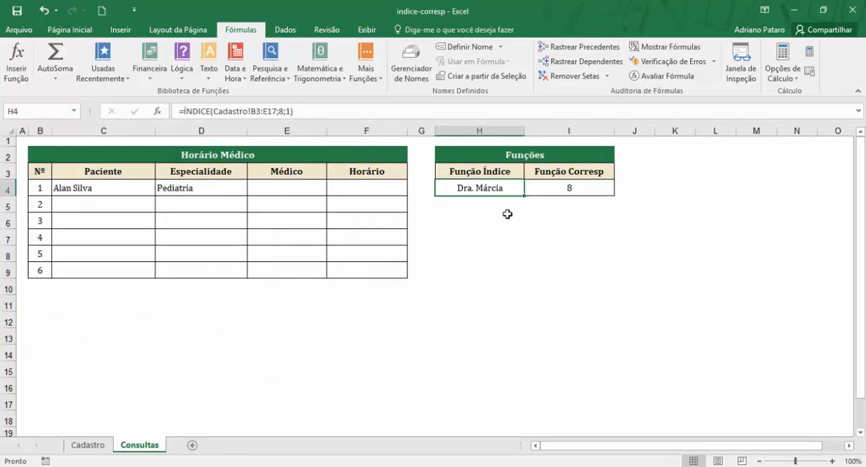
left_click(573, 189)
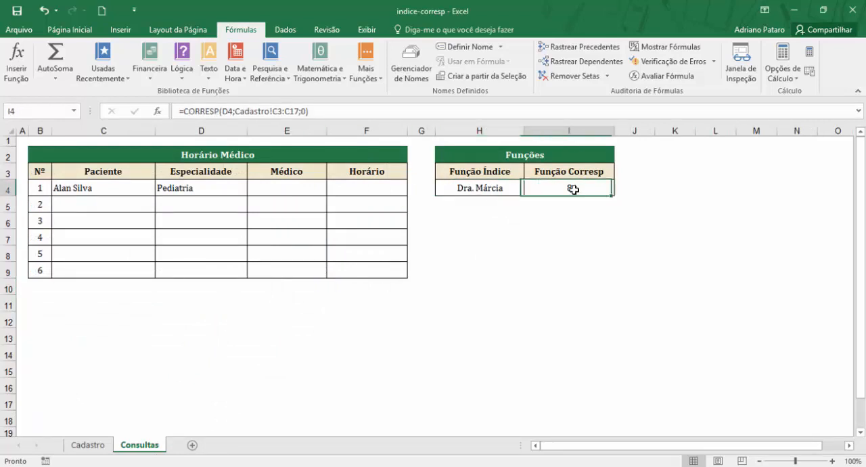
left_click(493, 191)
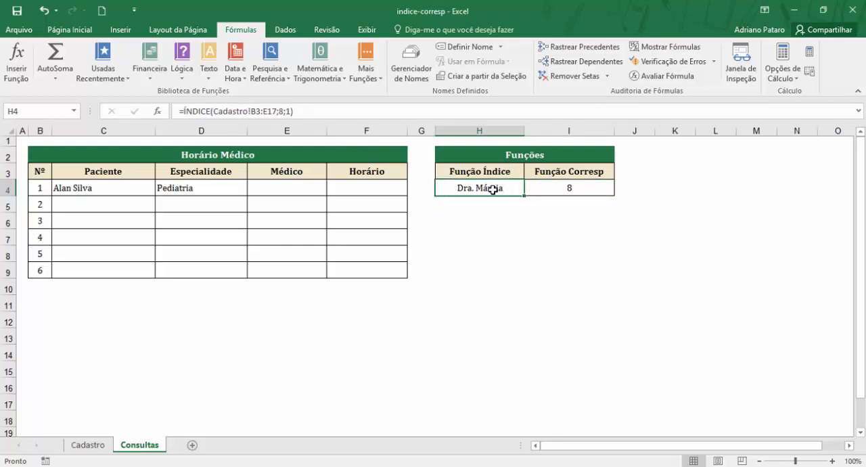
left_click_drag(493, 190, 548, 191)
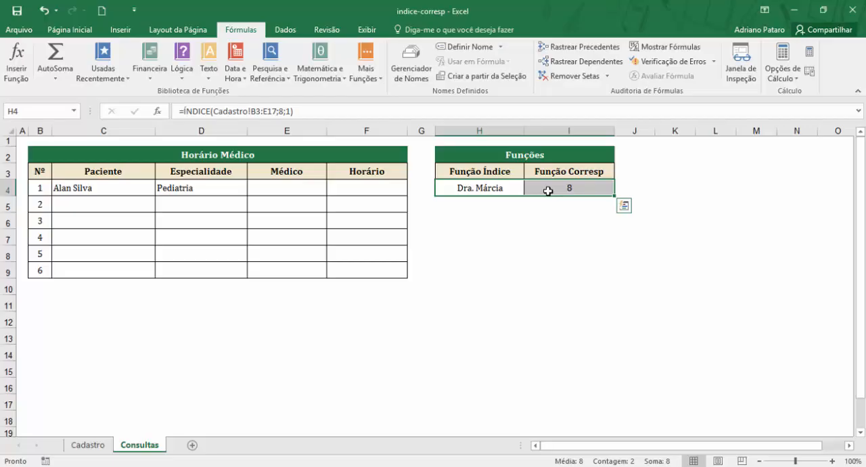
Step: Review the specialty in D4, the Médico cell E4 and the two function cells H4:I4 before combining them
left_click(297, 190)
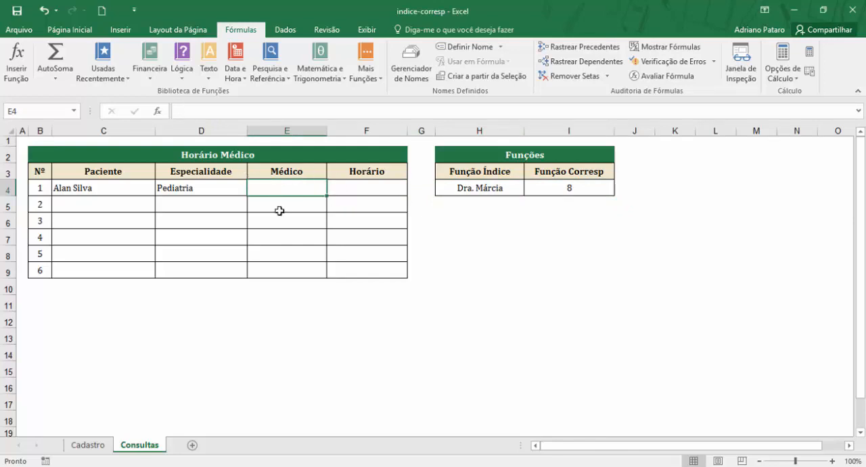
left_click(205, 192)
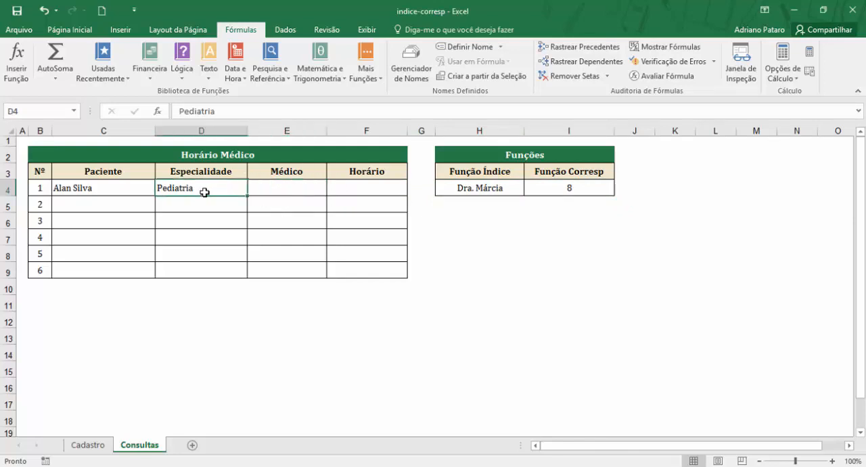
left_click(284, 187)
left_click(207, 182)
left_click(279, 183)
left_click_drag(488, 186, 598, 186)
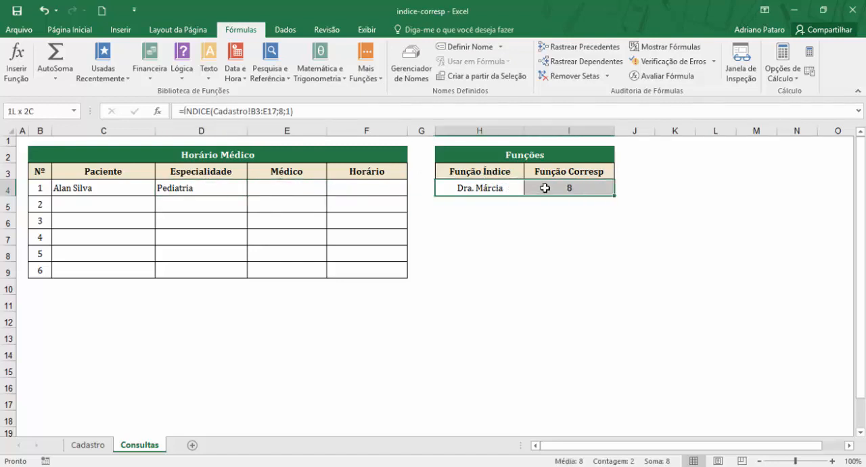
Step: Start an ÍNDICE function in Médico cell E4 with the matriz;núm_linha;núm_coluna arguments and the absolute Matriz Cadastro!$B$3:$E$17
left_click(299, 184)
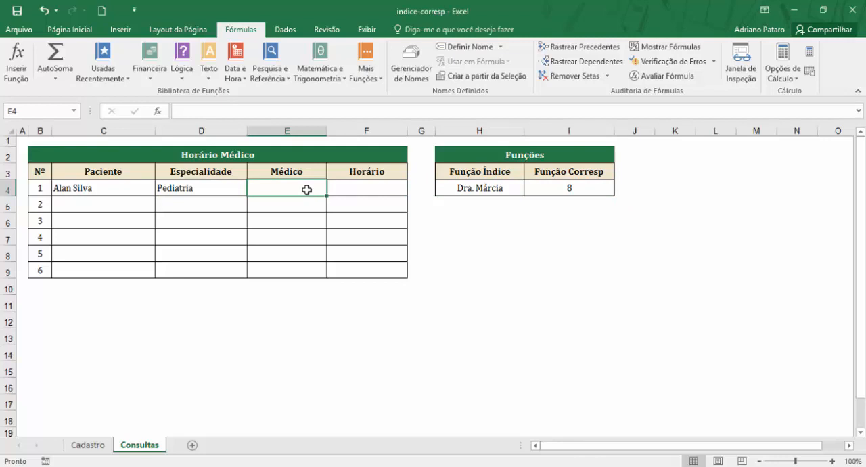
left_click(279, 73)
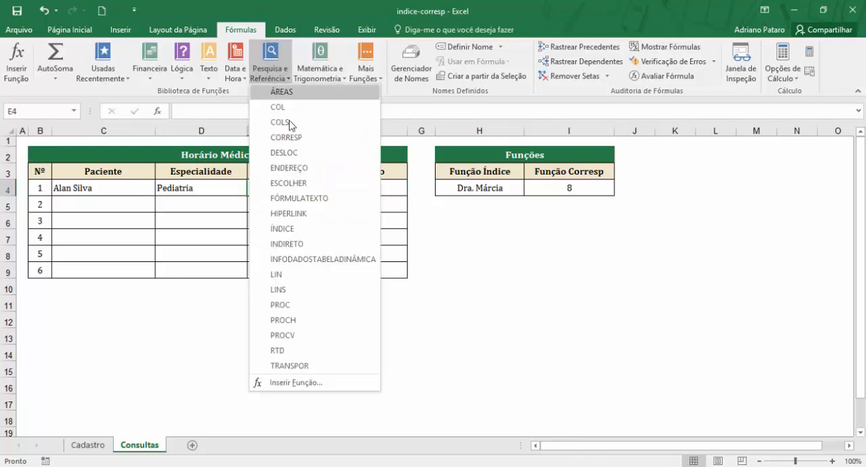
left_click(312, 230)
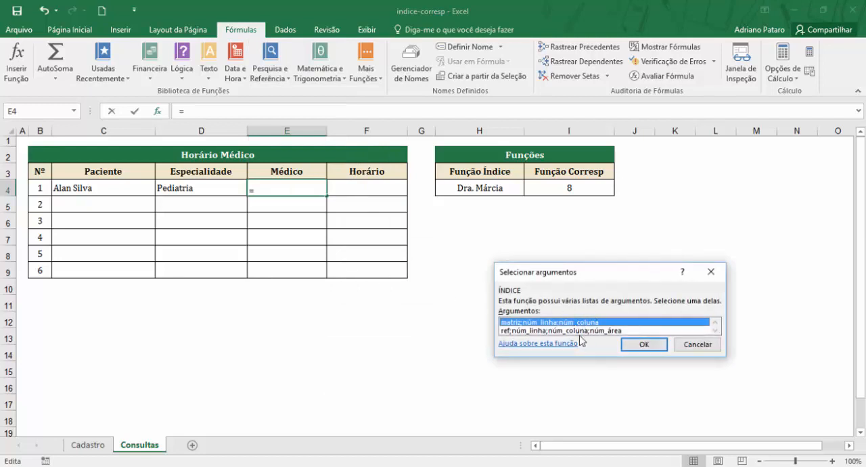
left_click(645, 346)
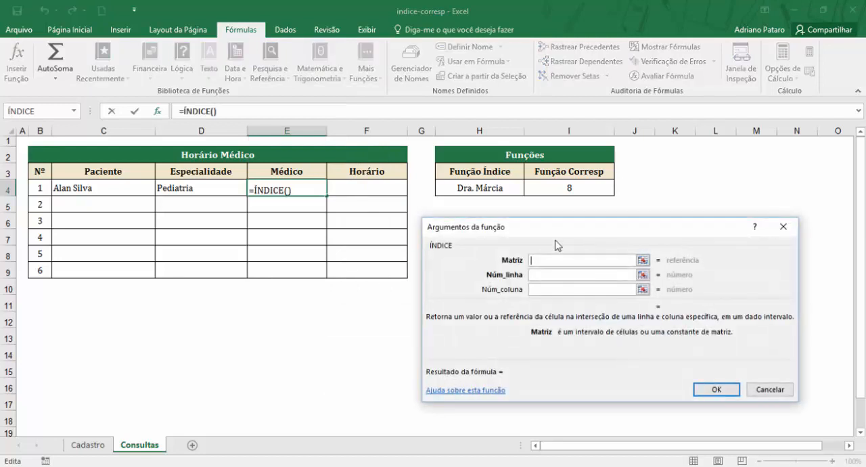
left_click(92, 445)
left_click_drag(98, 176, 320, 403)
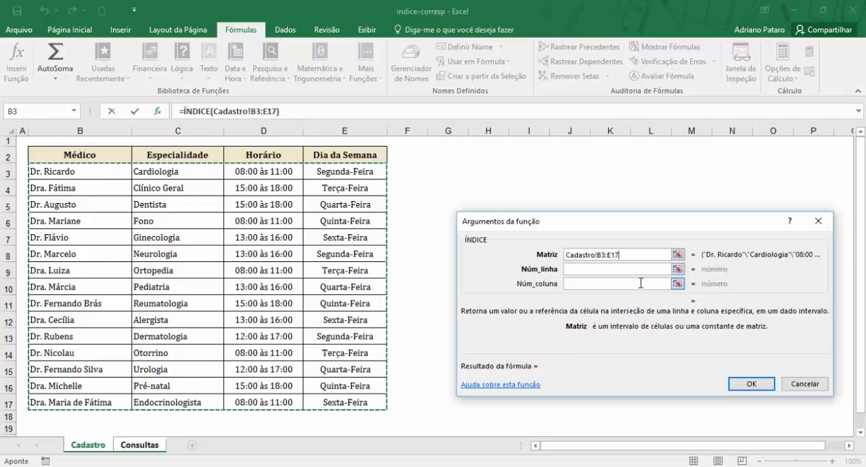
key("F4")
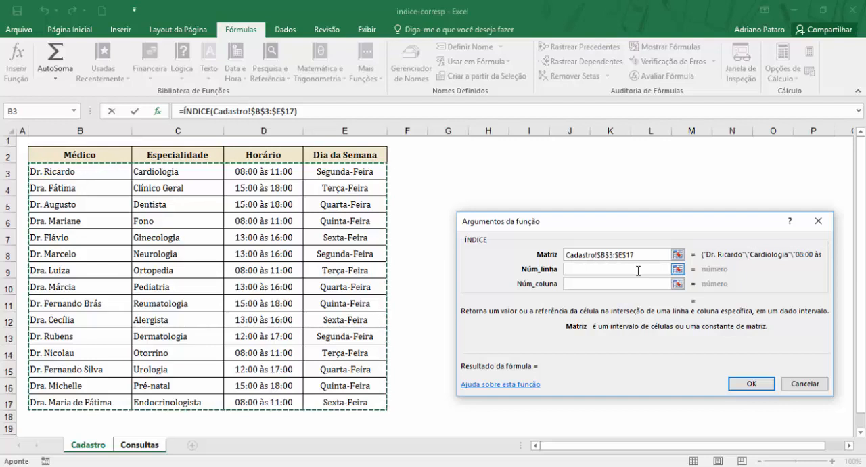
Step: Nest a CORRESP function in the Núm_linha argument of the ÍNDICE function in E4
left_click(637, 270)
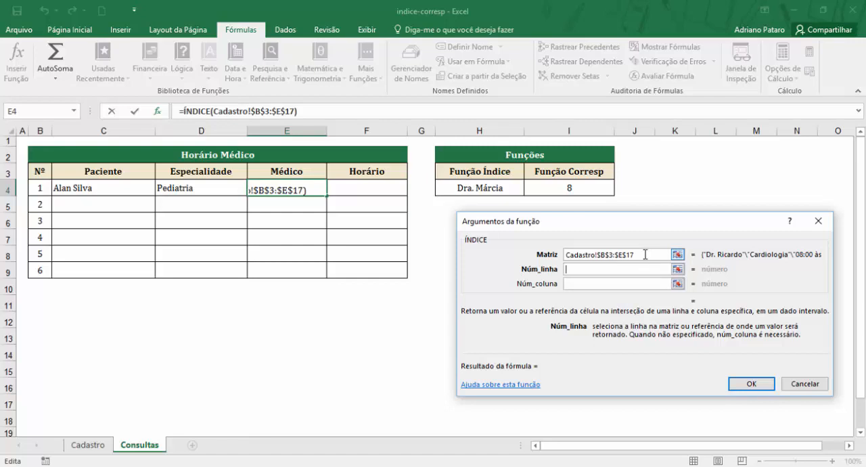
left_click(639, 256)
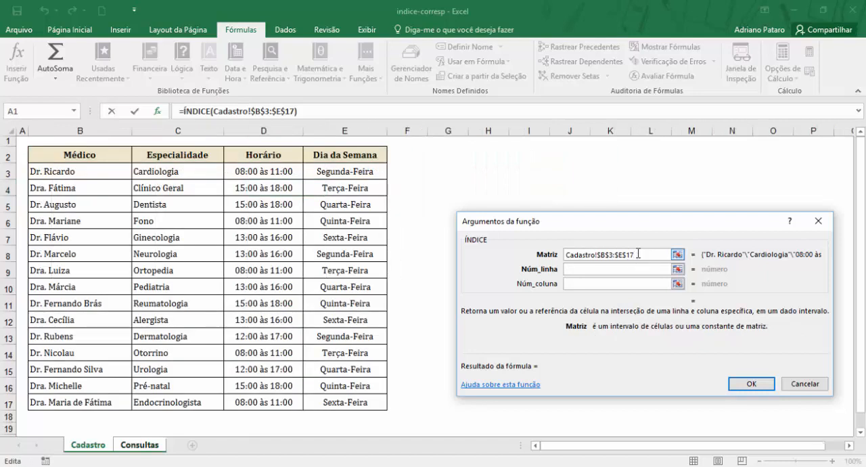
left_click(609, 269)
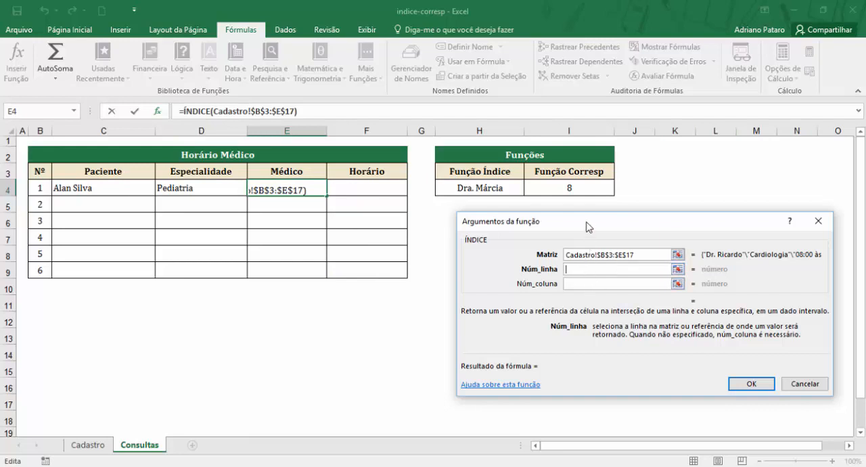
left_click_drag(589, 226, 556, 224)
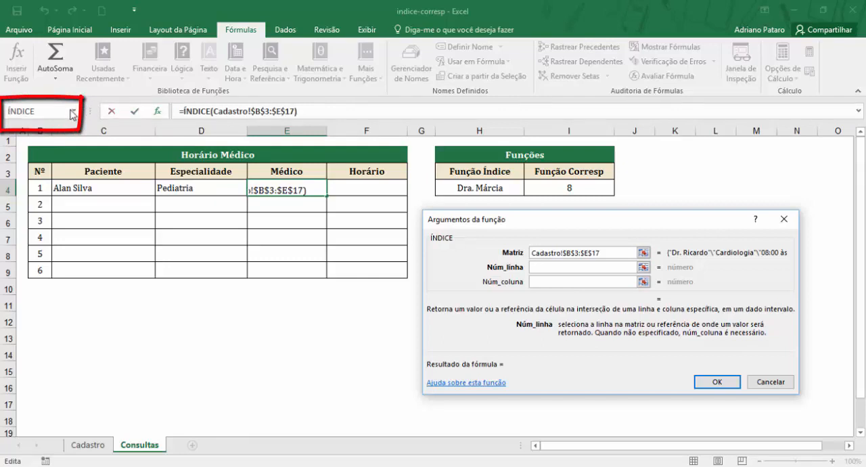
left_click(73, 112)
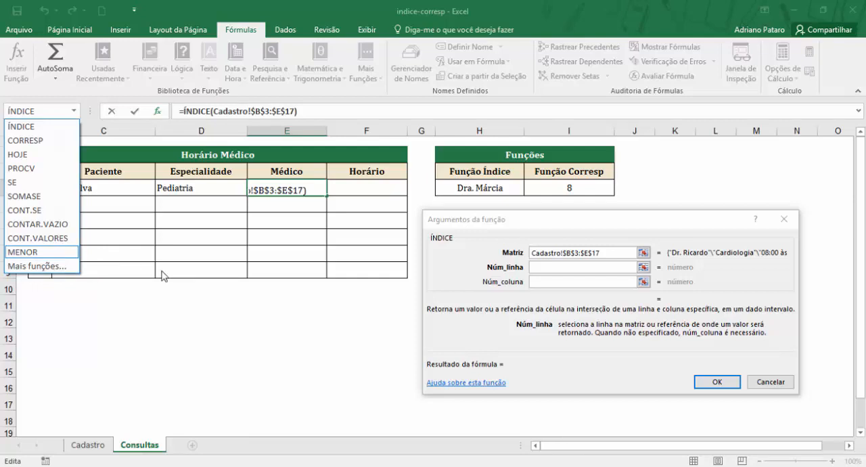
left_click(532, 266)
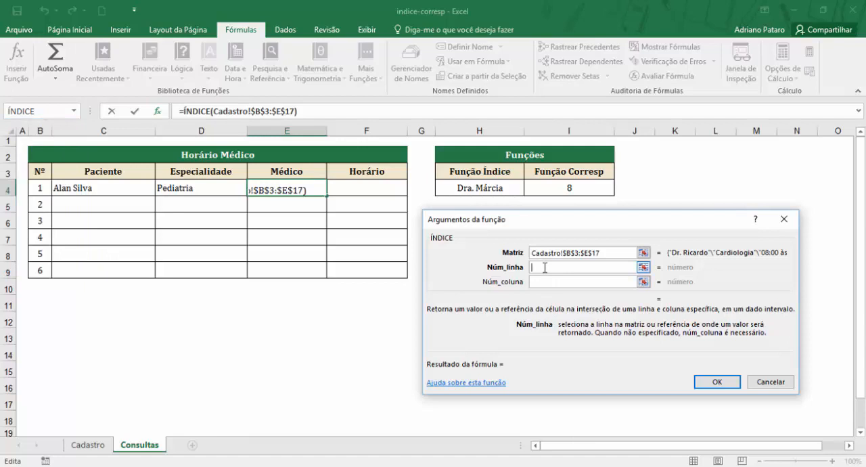
left_click(74, 111)
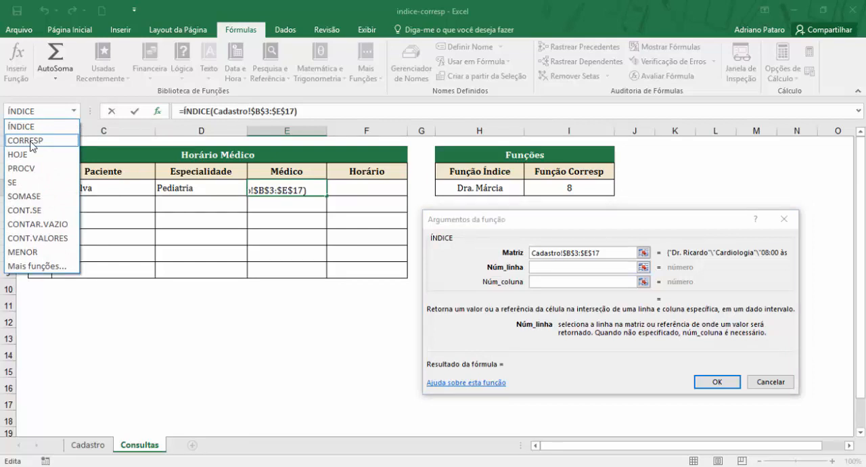
left_click(31, 142)
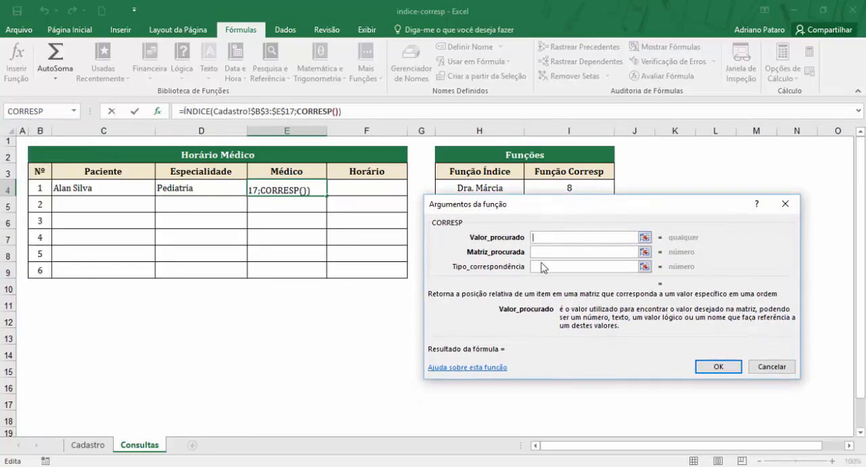
Step: Fill in the nested CORRESP arguments in E4: Valor_procurado D4, Matriz_procurada Cadastro!$C$3:$C$17 as an absolute reference and Tipo_correspondência 0
left_click(206, 188)
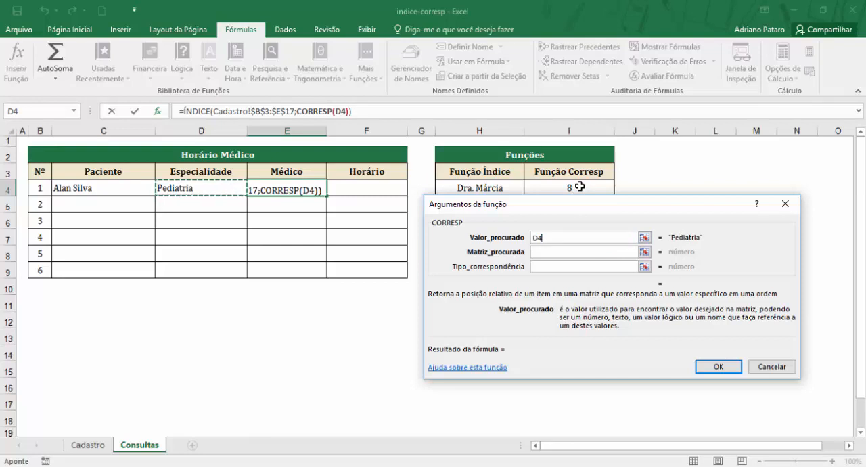
left_click(556, 252)
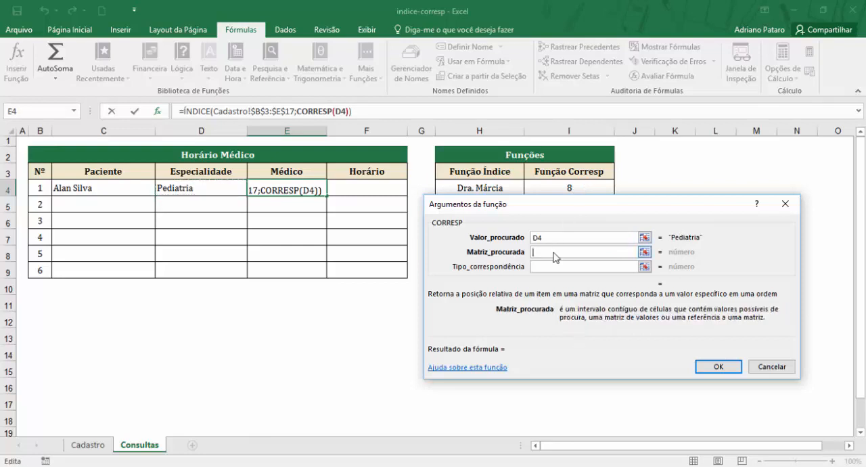
left_click(88, 445)
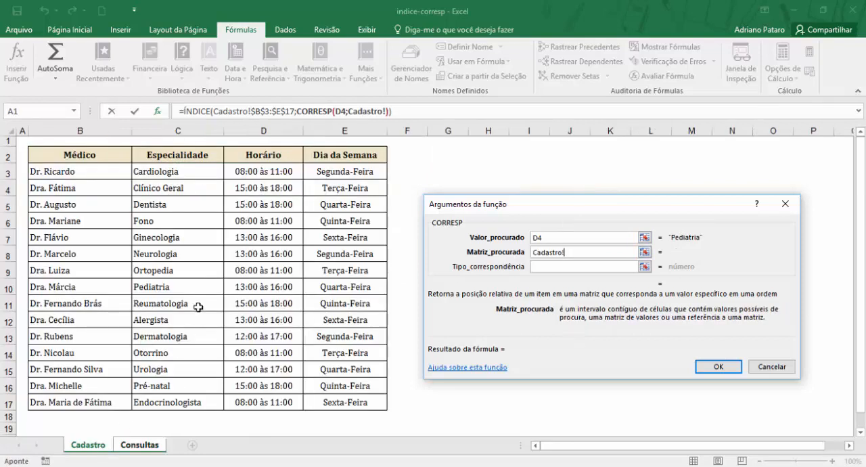
left_click(211, 171)
left_click_drag(211, 172, 198, 350)
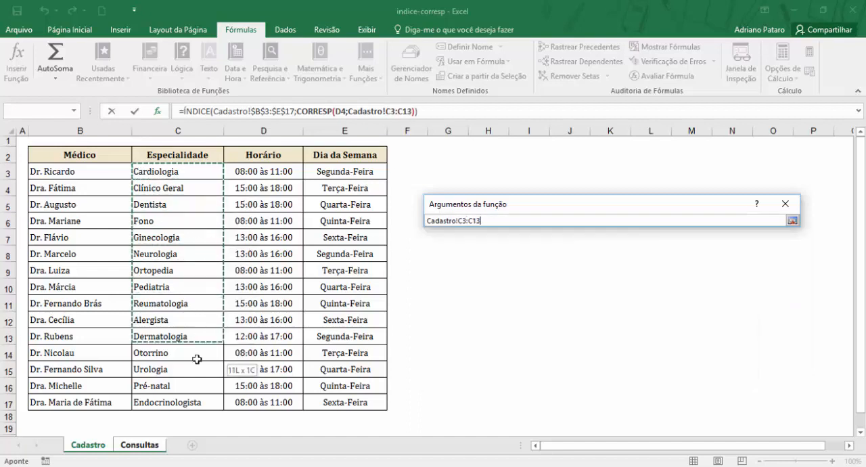
left_click_drag(200, 402, 201, 402)
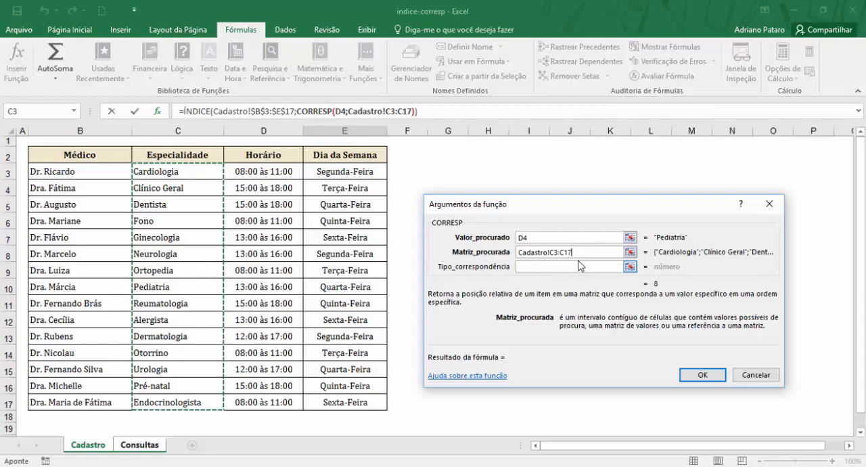
key("F4")
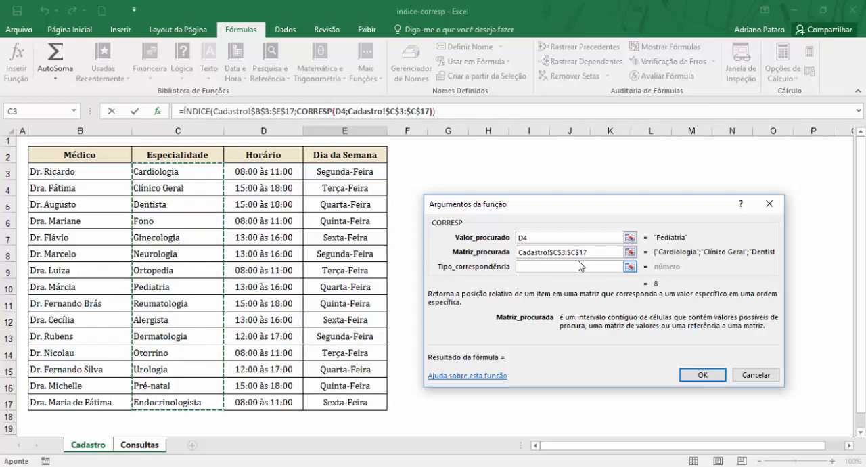
left_click(538, 268)
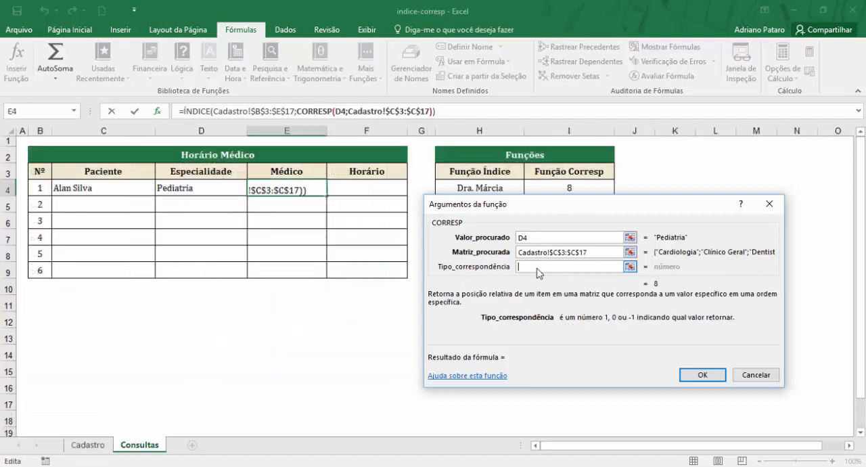
type("0")
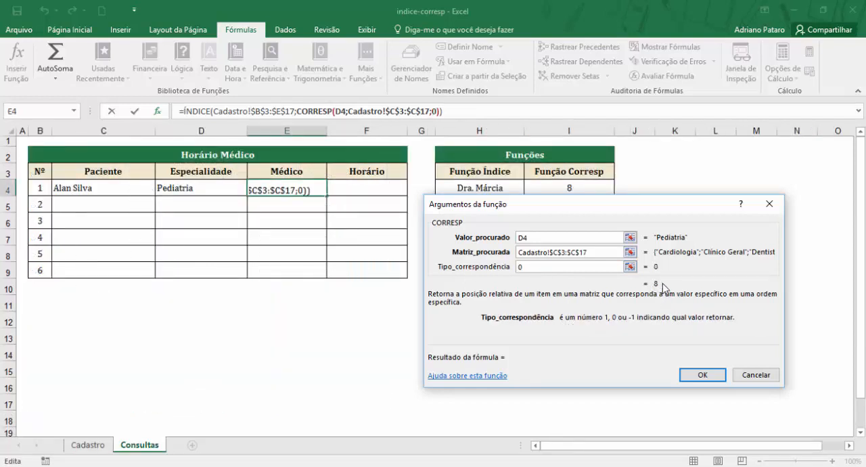
Step: Compare the ÍNDICE and CORRESP arguments of the combined formula in E4, keeping the arguments window clear of the table
left_click_drag(573, 207, 604, 229)
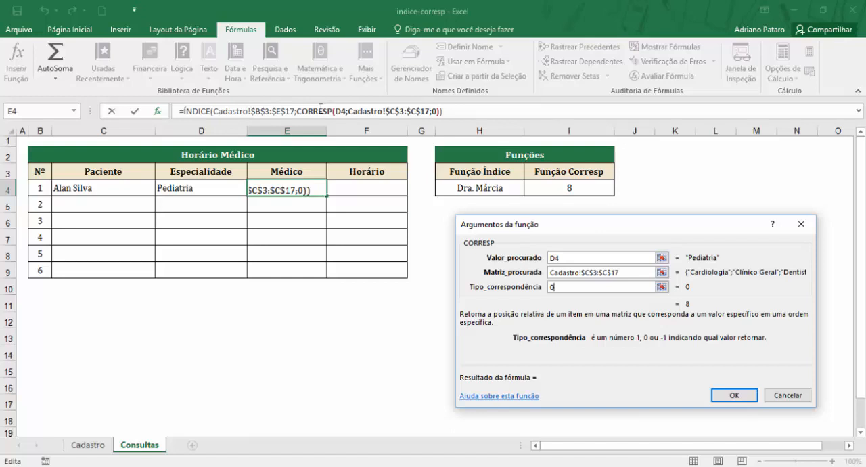
left_click_drag(549, 224, 428, 247)
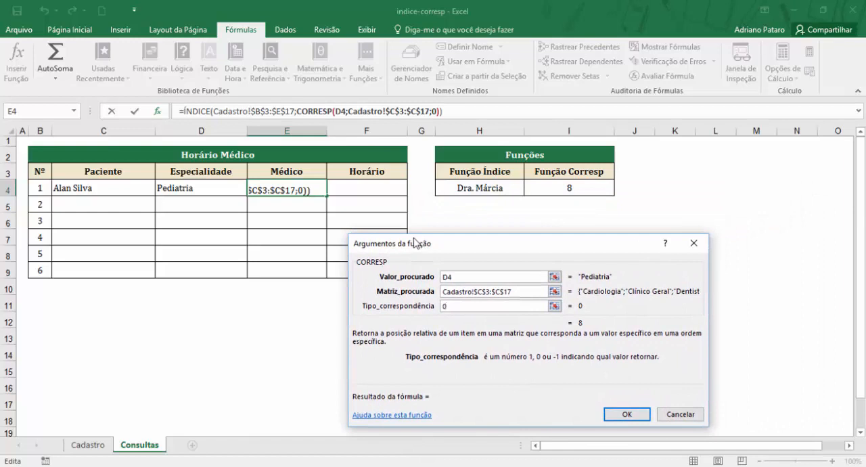
left_click_drag(415, 243, 504, 223)
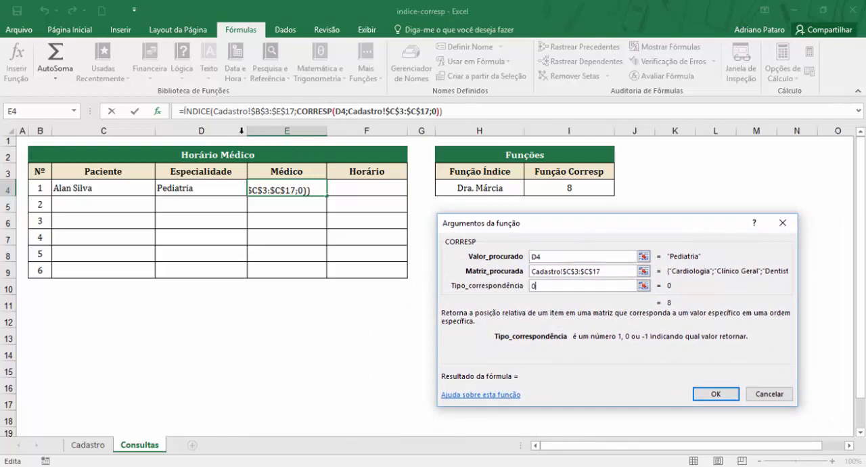
left_click(199, 108)
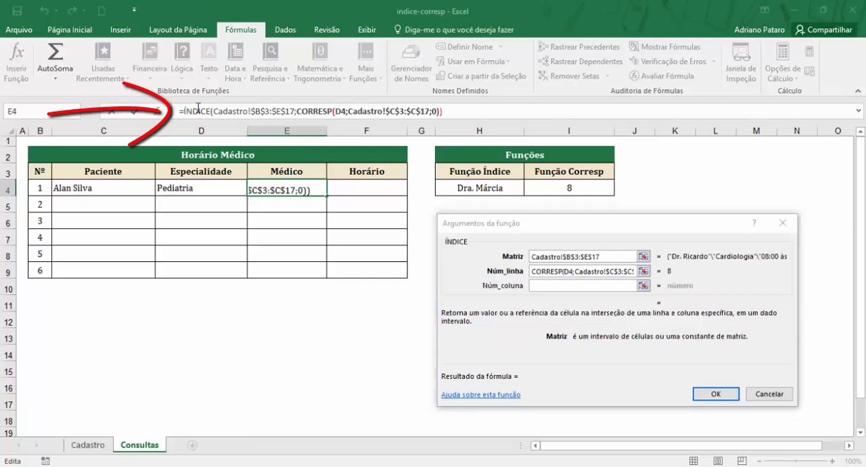
left_click(318, 111)
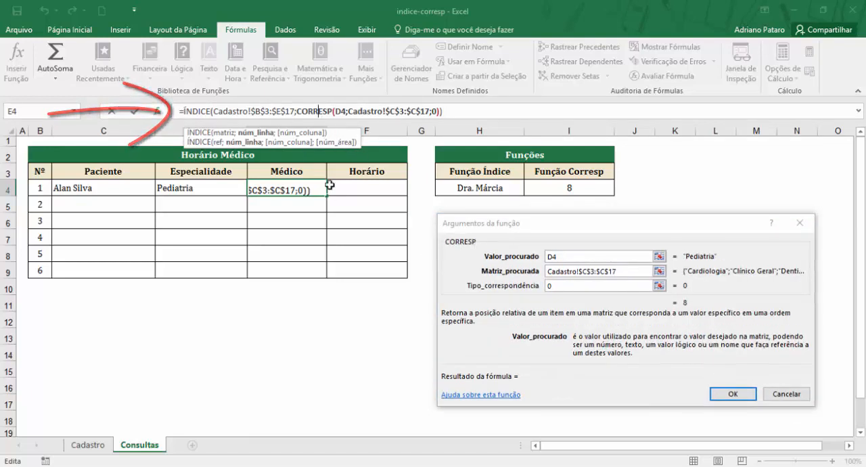
left_click(201, 111)
left_click(325, 109)
Step: Return to the ÍNDICE arguments, set Núm_coluna to 1, recheck Matriz and Núm_linha, and confirm the formula in E4
left_click(198, 111)
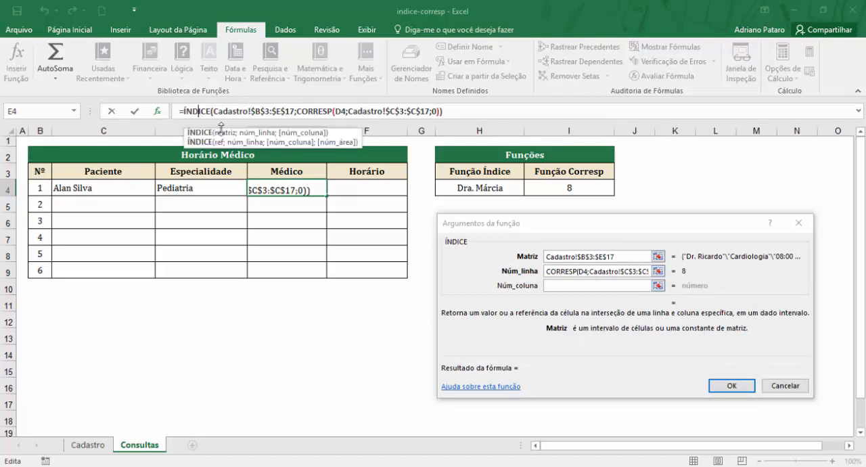
left_click(552, 286)
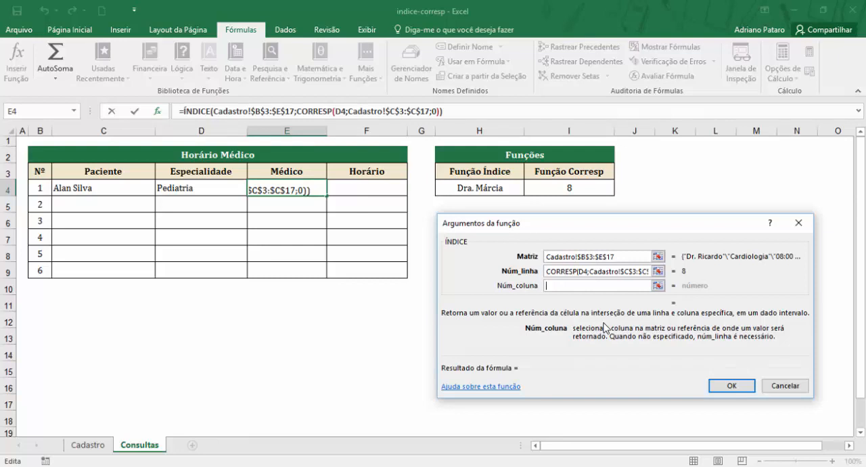
type("1")
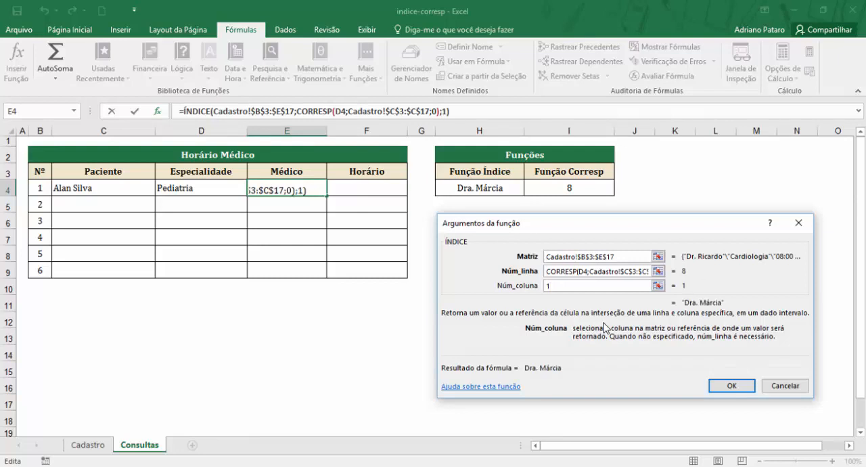
left_click(628, 257)
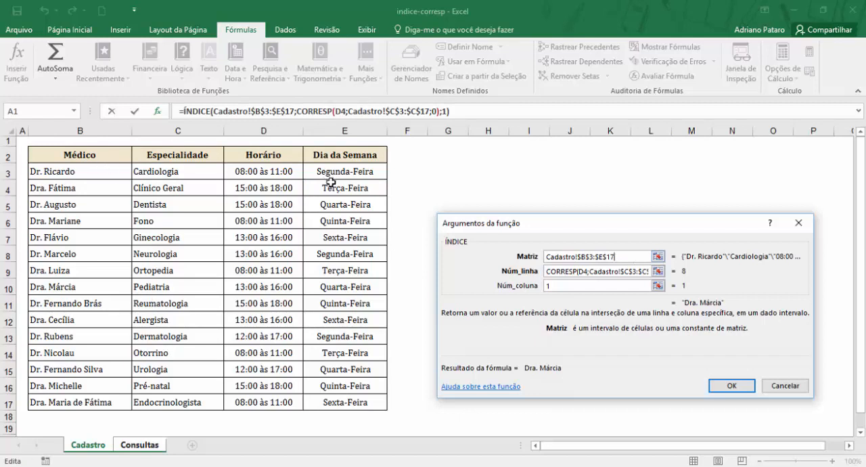
left_click(572, 272)
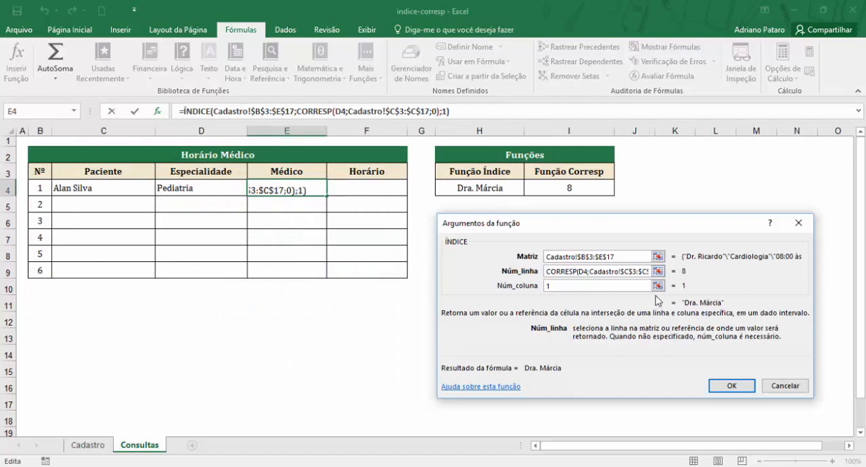
left_click(570, 286)
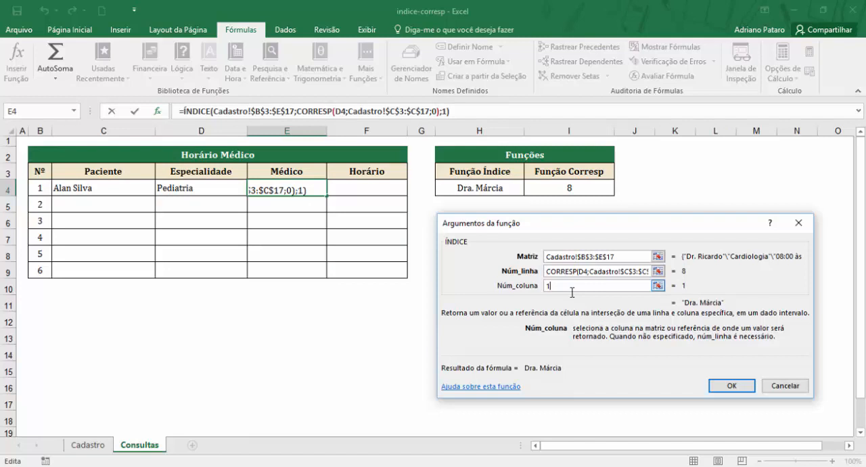
left_click(734, 388)
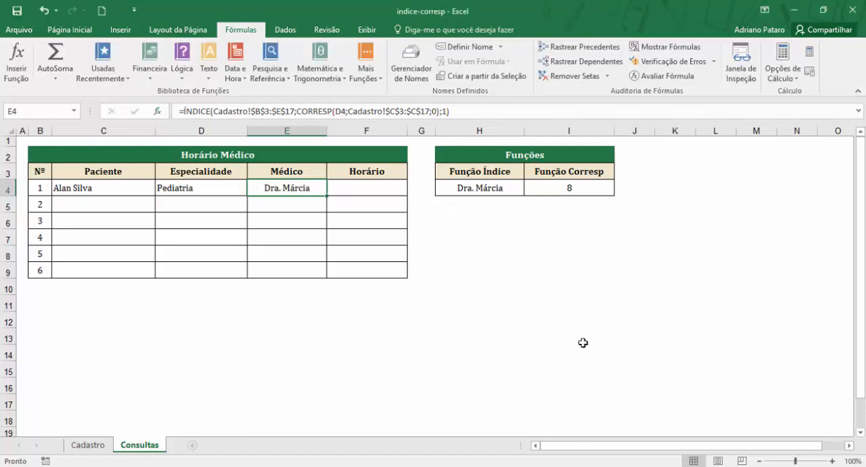
Step: Check the Pediatria row on the Cadastro sheet against the Médico cell E4 and the ÍNDICE cell H4 on Consultas
left_click(88, 445)
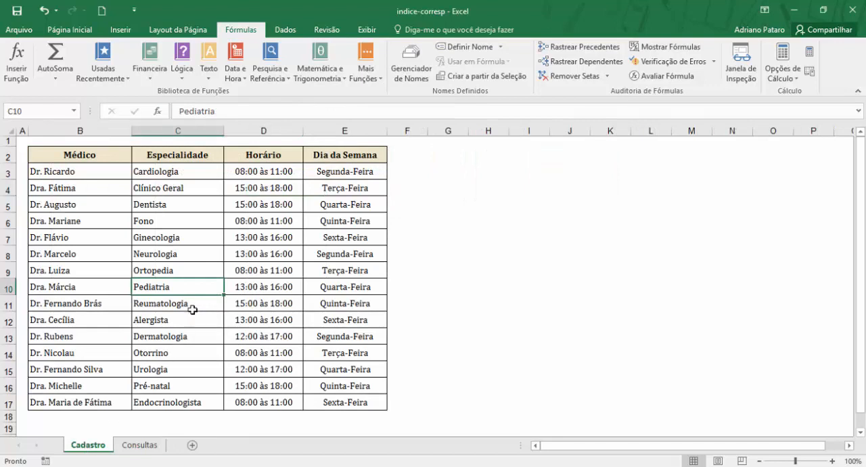
left_click(103, 286)
left_click(159, 292)
left_click(135, 445)
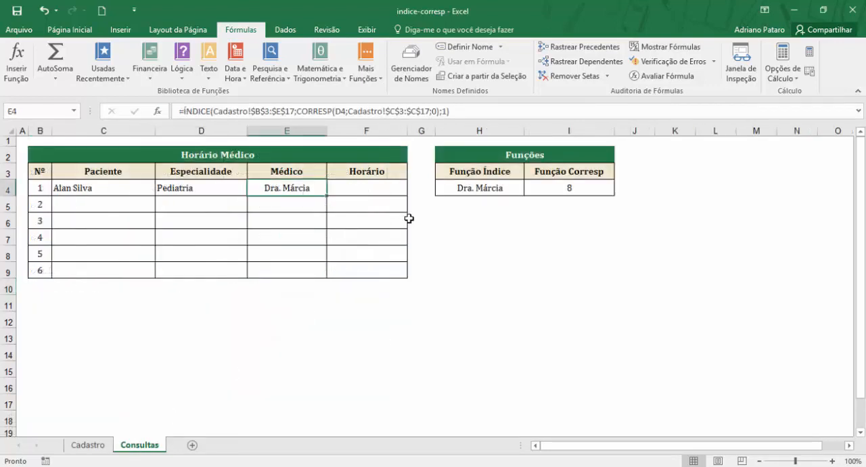
left_click(491, 190)
left_click(312, 191)
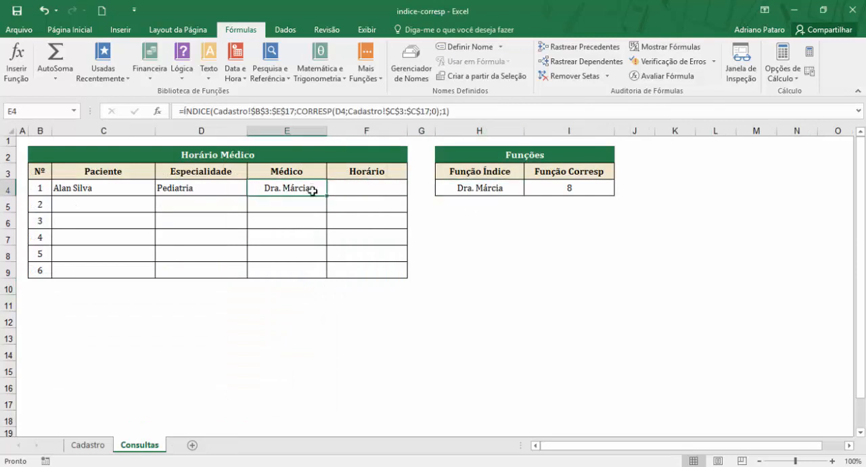
left_click(204, 186)
left_click(285, 190)
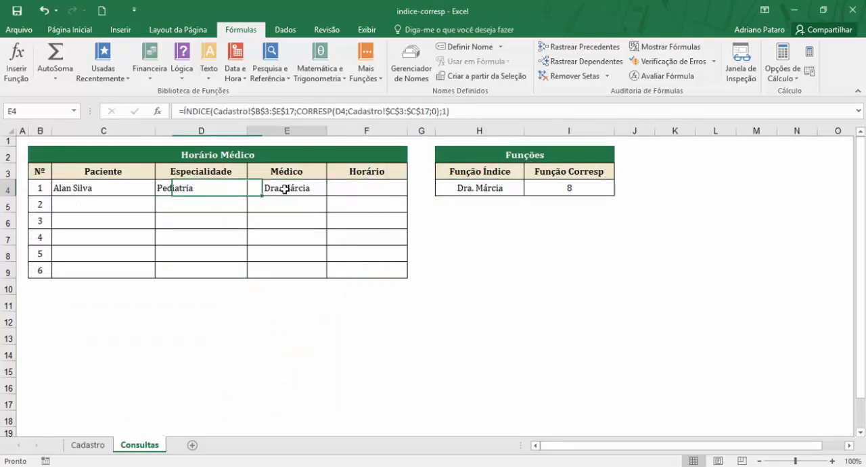
Step: Test the combined formula by changing the specialty in D4 to Fono
left_click(215, 189)
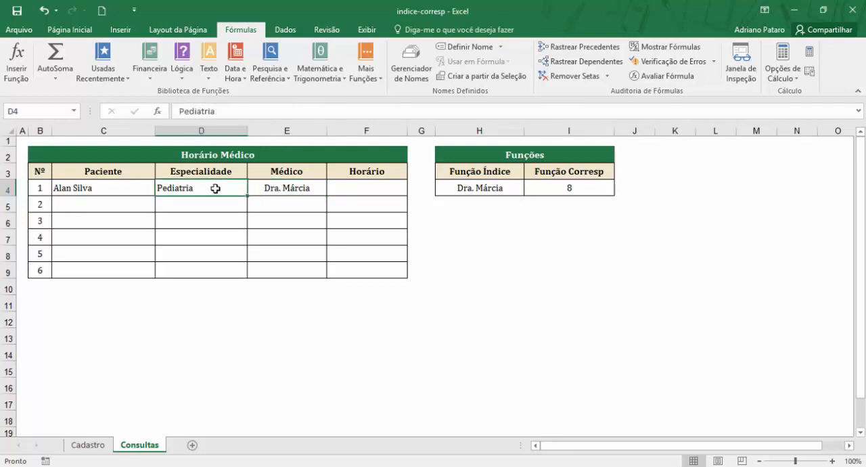
type("Fono")
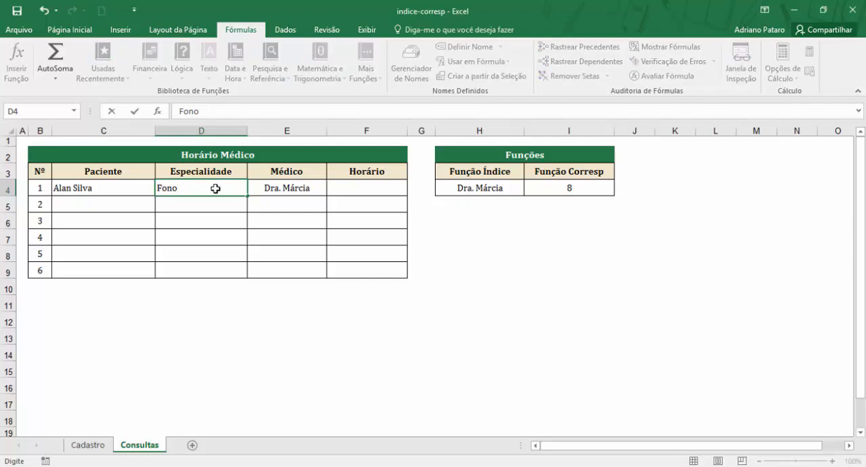
key("Return")
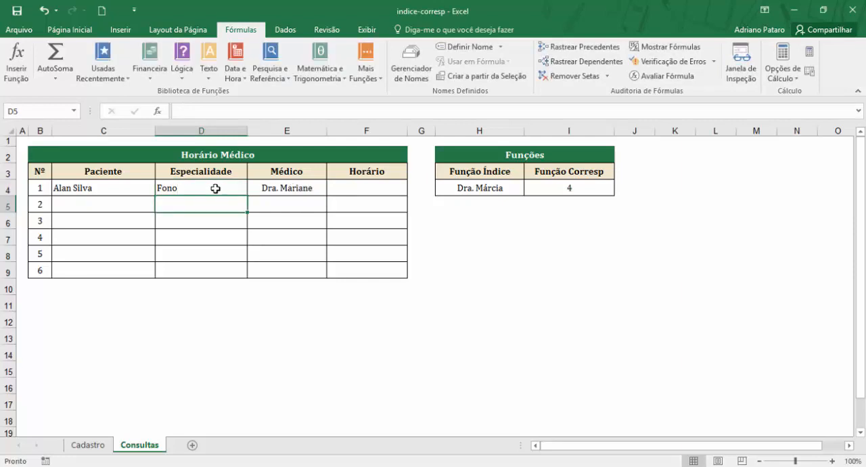
Step: Compare the fixed ÍNDICE cell H4 with the Médico cell E4, and check the doctor for Fono on the Cadastro sheet
left_click(480, 189)
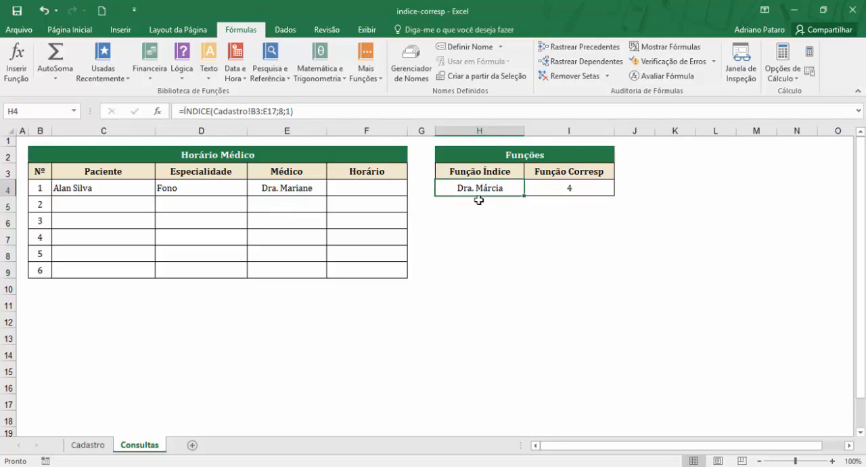
left_click(209, 190)
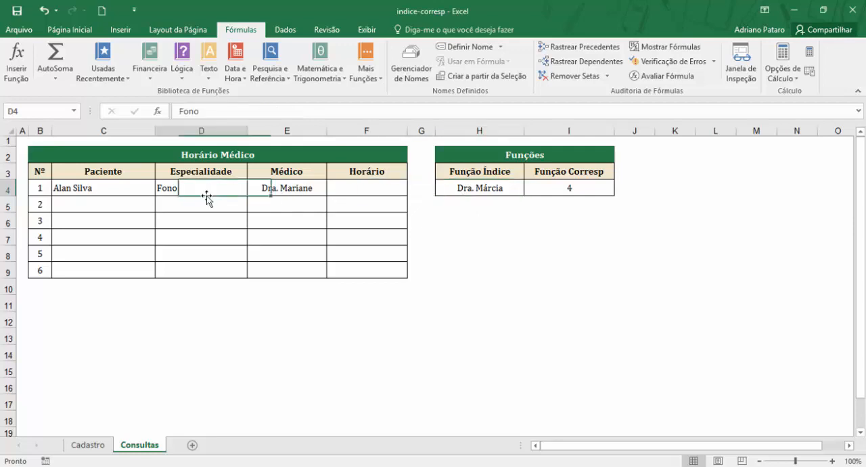
left_click(279, 195)
left_click(109, 448)
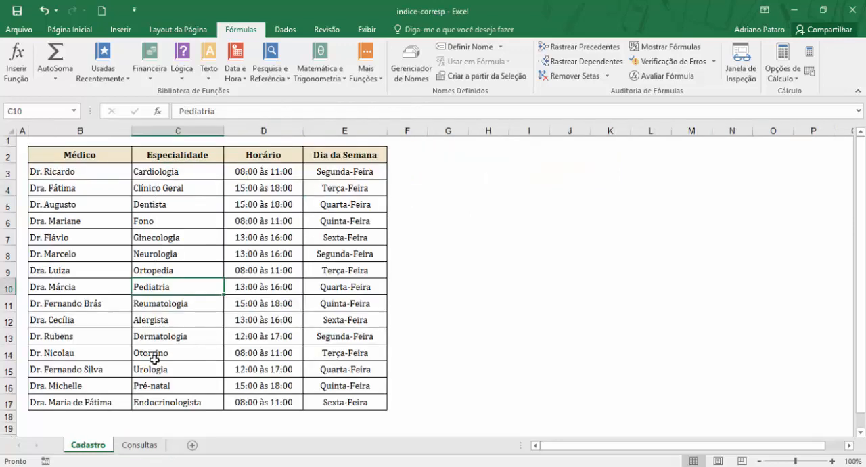
left_click_drag(173, 225, 110, 215)
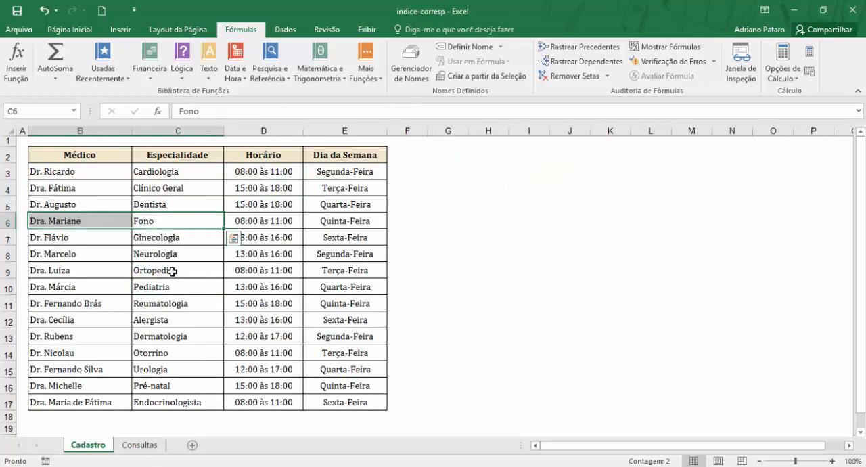
Step: Change the specialty in D4 on the Consultas sheet to Dentista
left_click(140, 445)
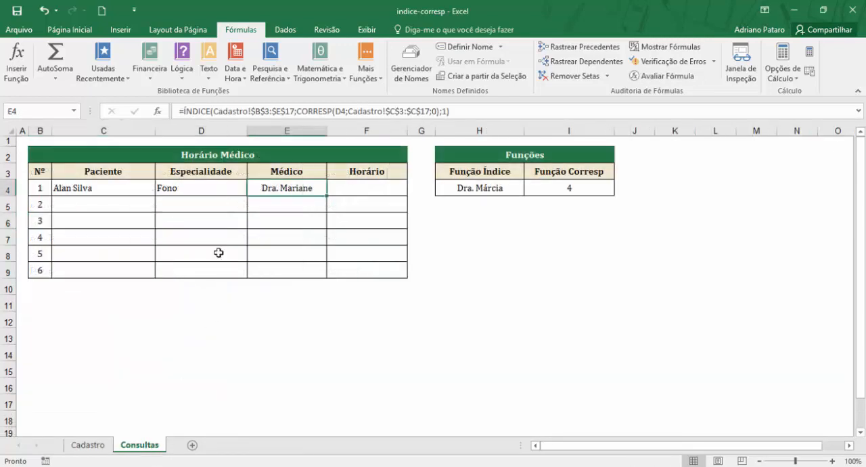
left_click(212, 192)
type("De")
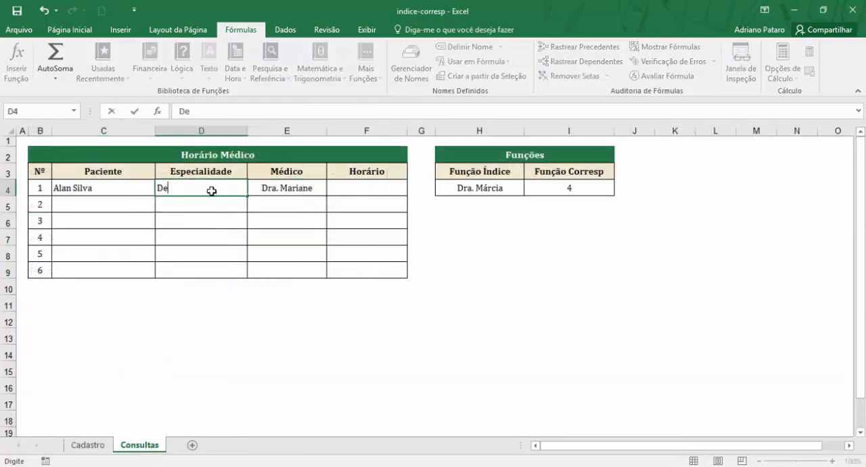
type("ntista")
key("Return")
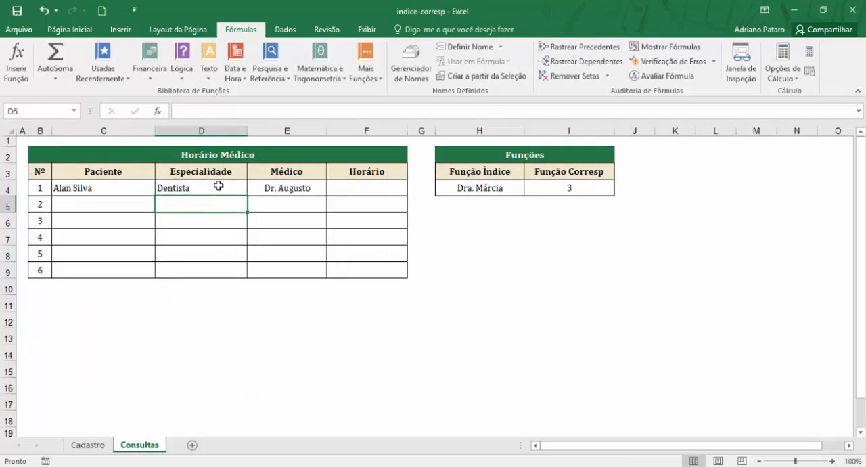
Step: Check which doctor is registered for Dentista on the Cadastro sheet
left_click(95, 444)
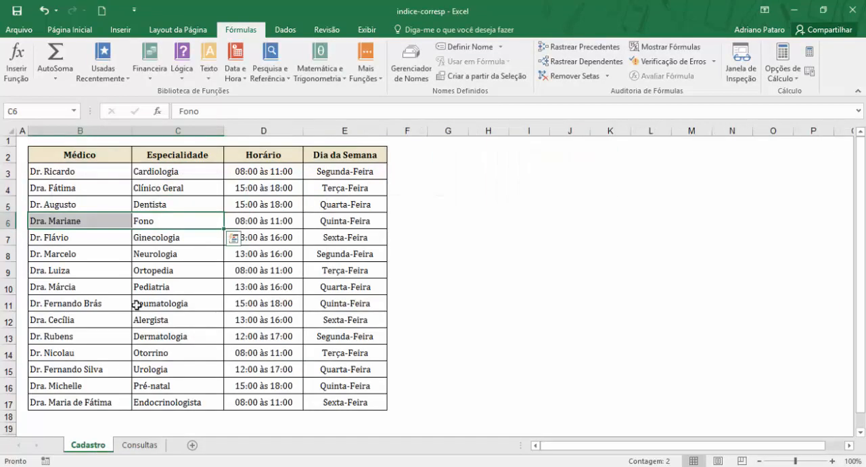
left_click(147, 206)
left_click_drag(147, 205, 91, 204)
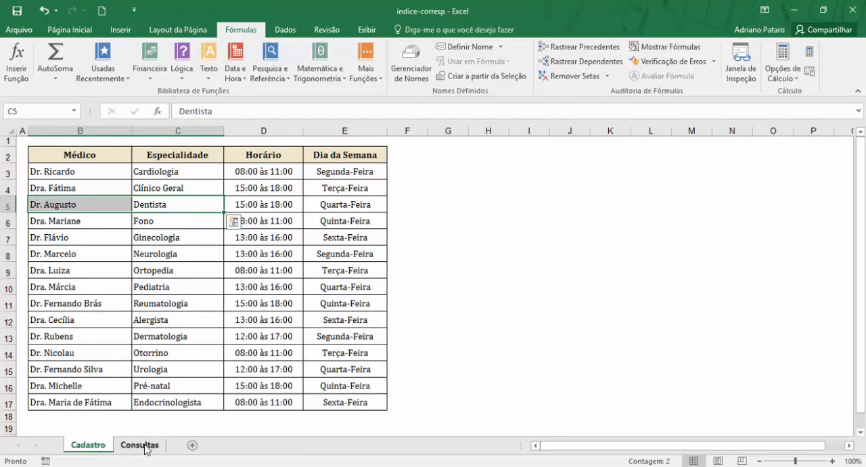
Step: Compare the Médico cell E4 with the specialty in D4 on the Consultas sheet
left_click(142, 446)
left_click(264, 191)
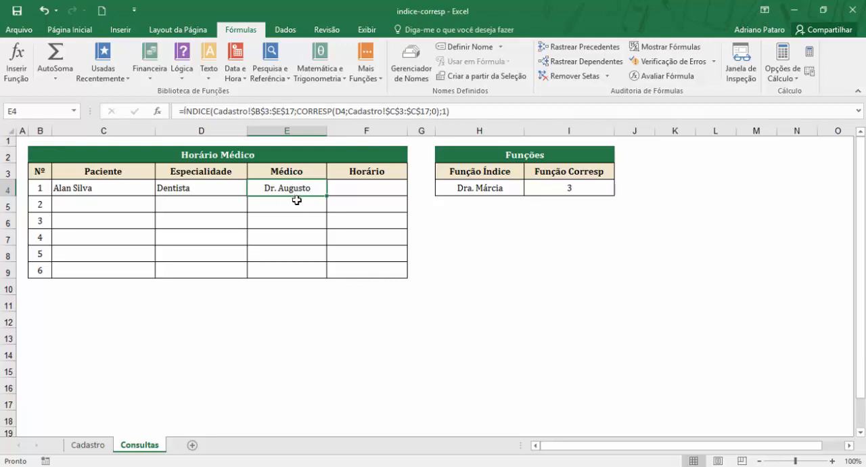
left_click(226, 191)
left_click(263, 188)
left_click(217, 190)
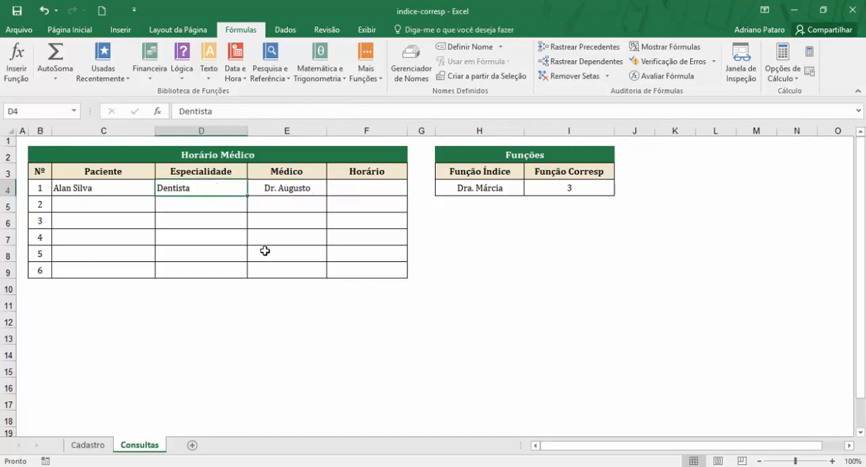
left_click(298, 189)
left_click(222, 189)
left_click(279, 190)
Step: Test the Médico formula with an unregistered specialty by changing D4 to Nutricionista
left_click(218, 189)
type("Nu")
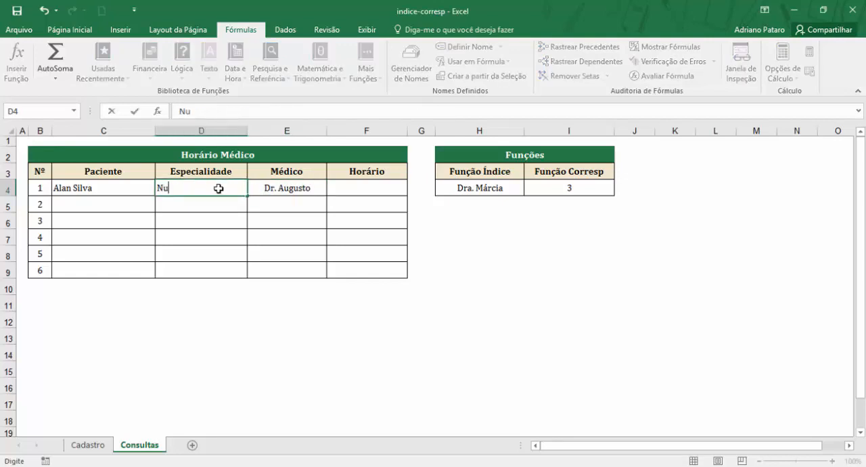
type("tricionista")
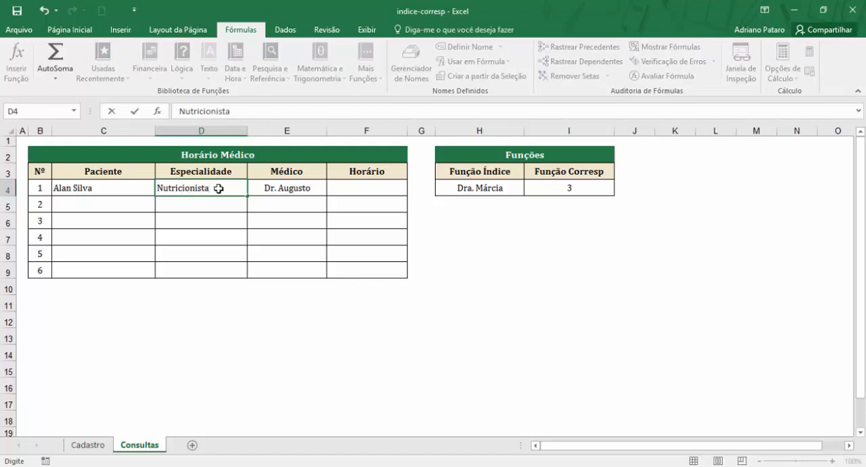
key("Return")
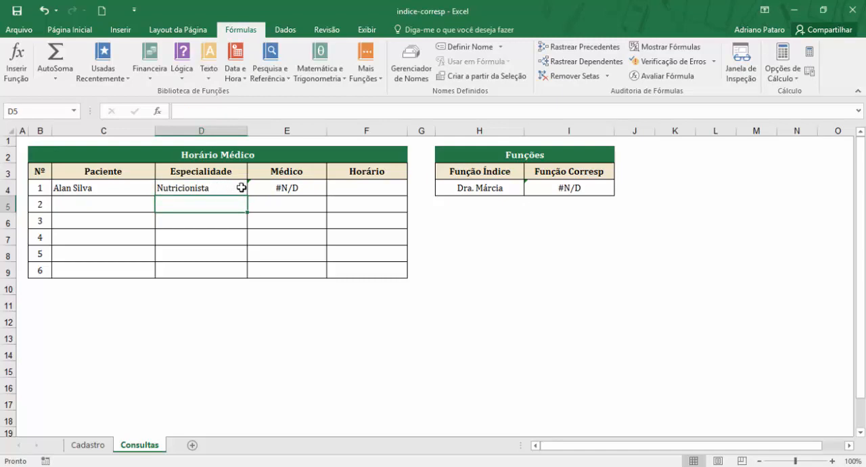
Step: Check the Médico result in E4 for Nutricionista and look for that specialty in the Especialidade column of the Cadastro sheet
left_click(279, 193)
left_click(203, 184)
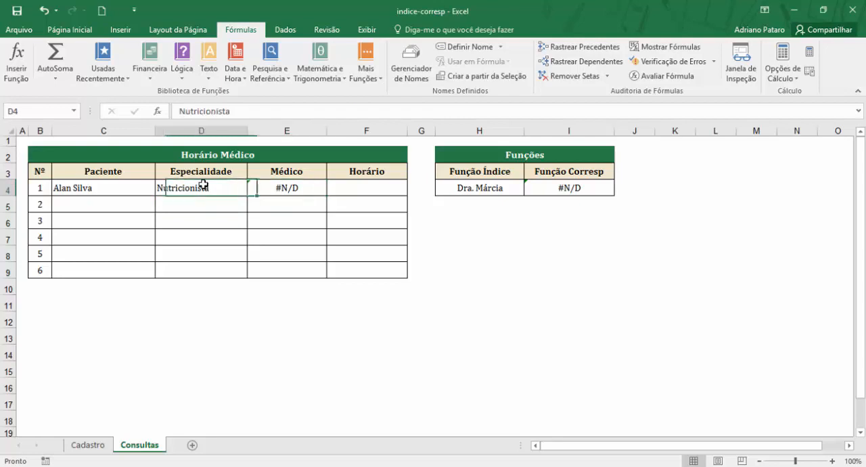
left_click(295, 190)
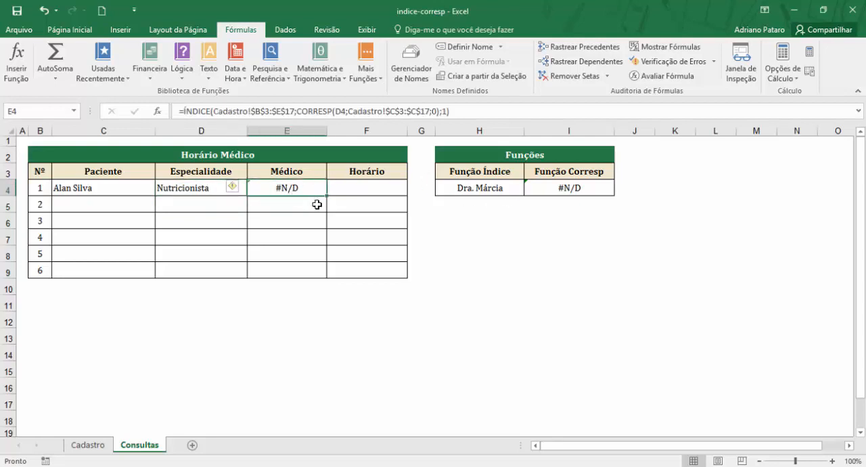
left_click(213, 191)
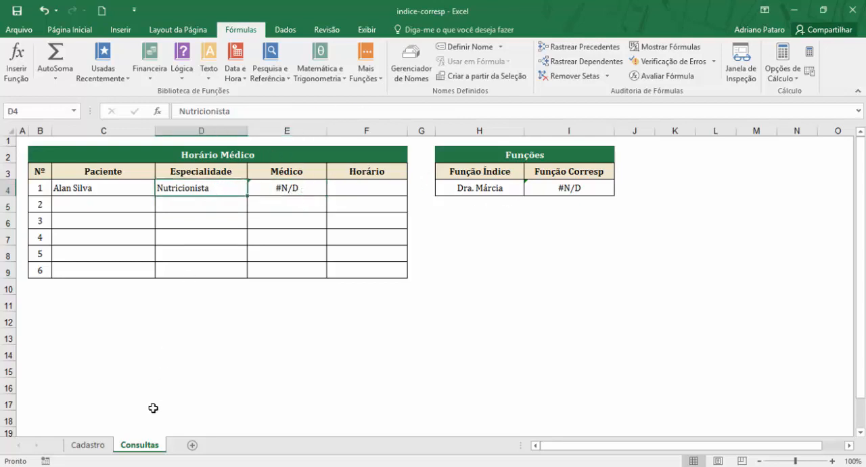
left_click(88, 445)
left_click_drag(172, 172, 170, 405)
left_click(153, 447)
Step: Wrap the ÍNDICE and CORRESP formula in E4 in SEERRO, with empty text "" as the value returned on error
left_click(286, 190)
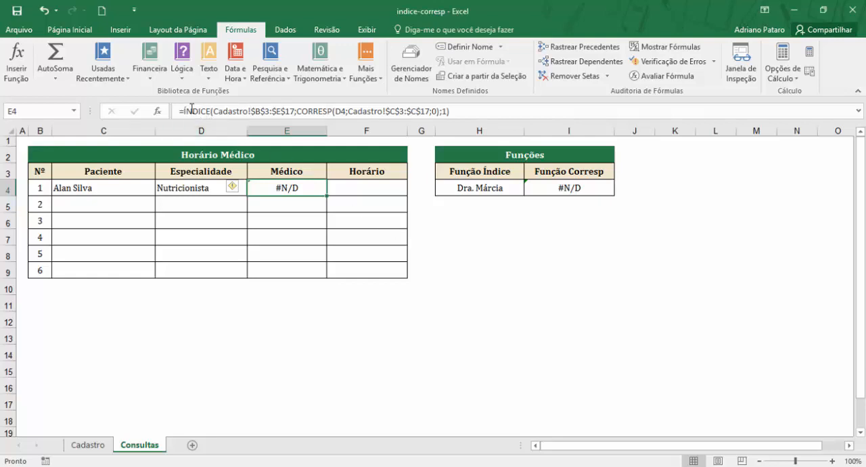
left_click(183, 110)
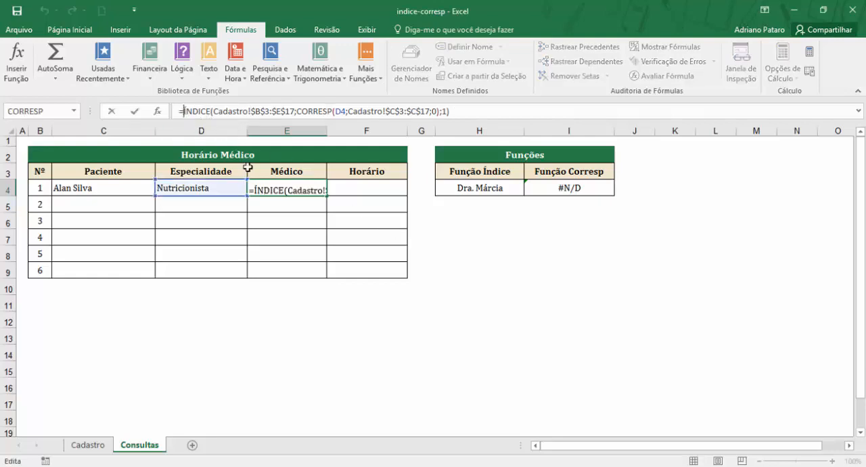
type("s")
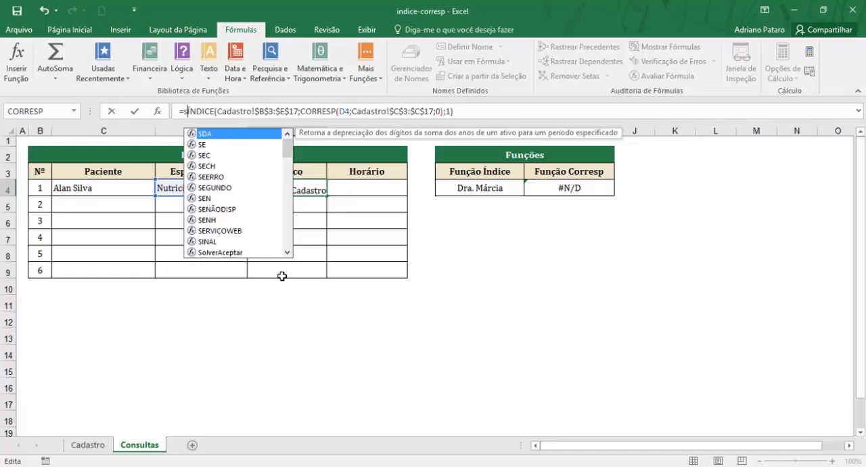
type("e")
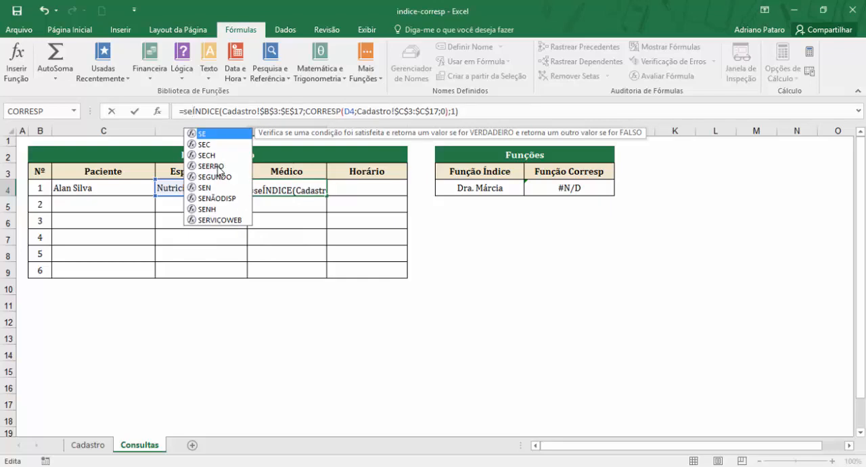
type("e")
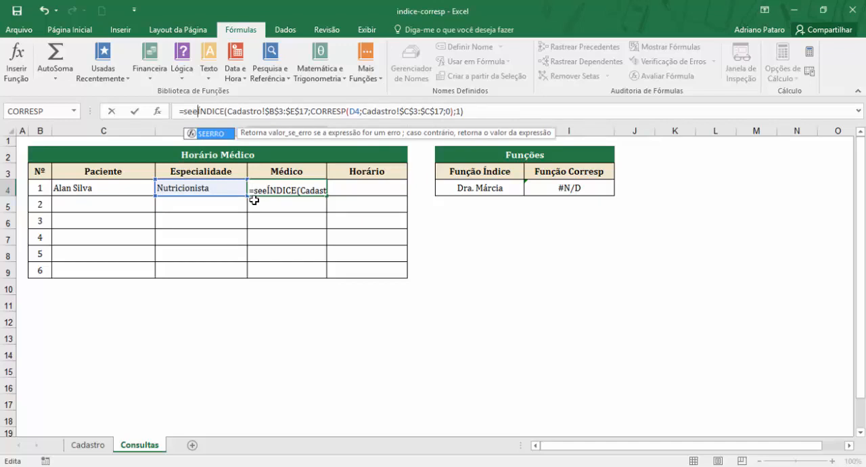
double_click(207, 134)
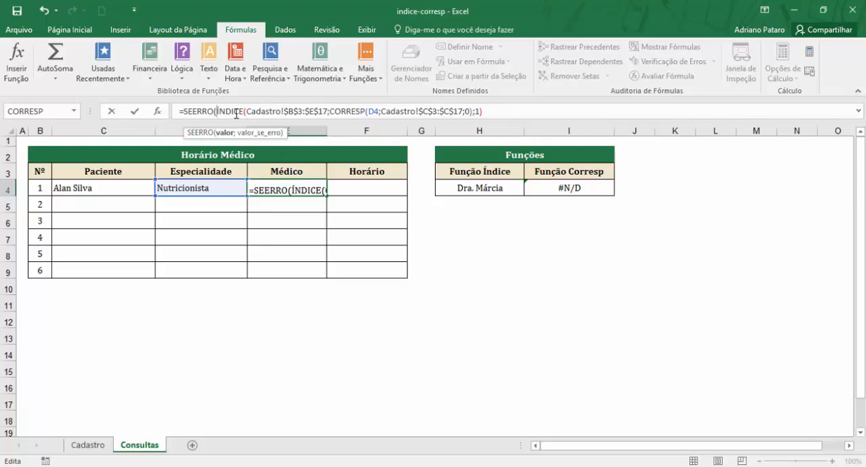
left_click_drag(218, 111, 485, 110)
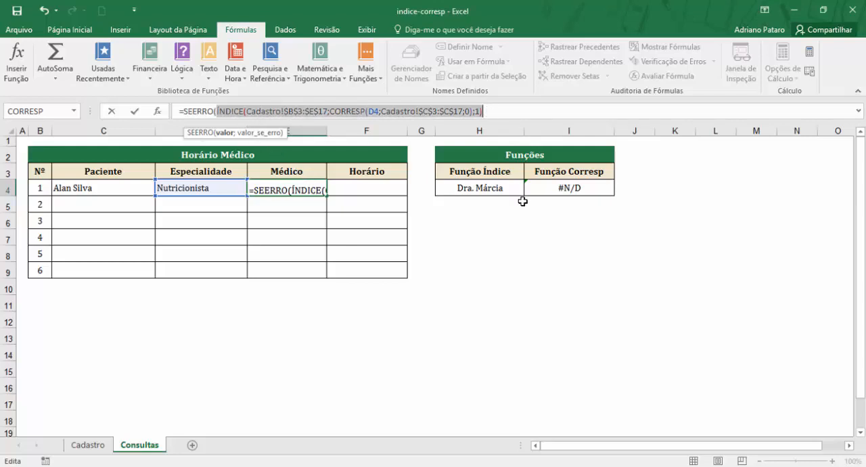
left_click(503, 115)
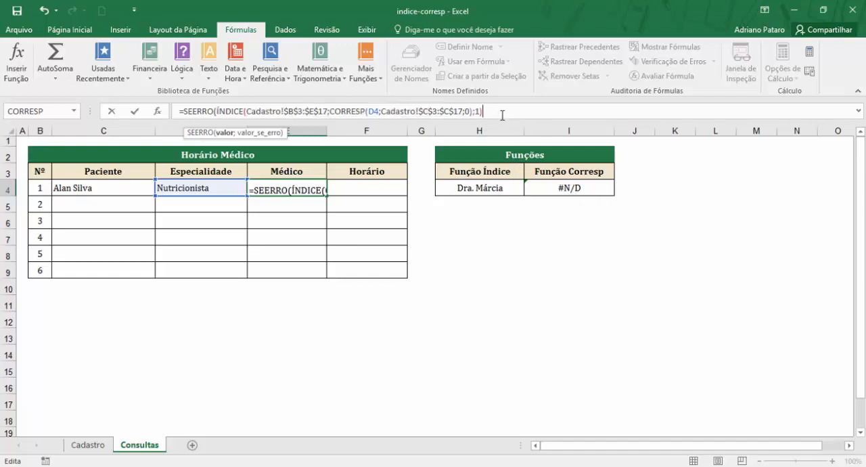
type(";")
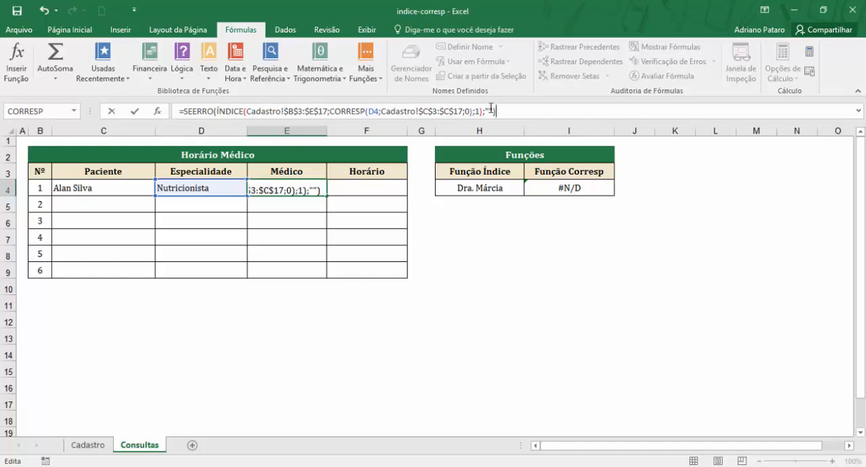
key("Return")
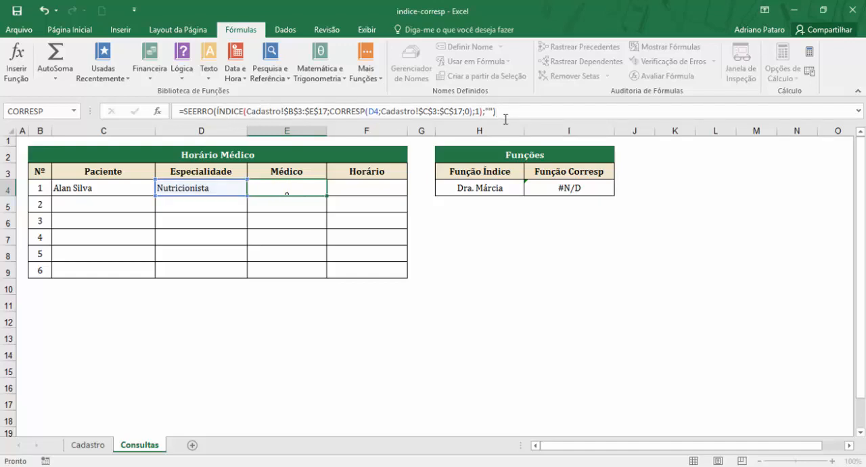
Step: Copy the SEERRO formula from E4 down to E9 and check the copied formula in E5 against D5
left_click(317, 190)
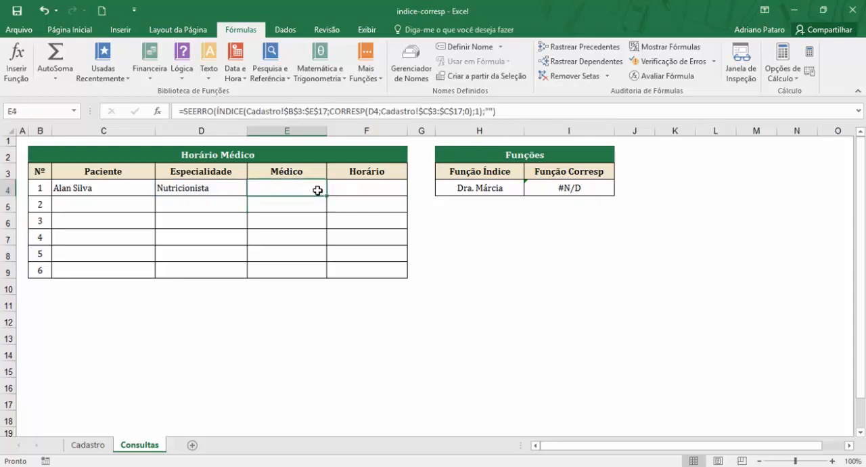
left_click_drag(327, 196, 321, 284)
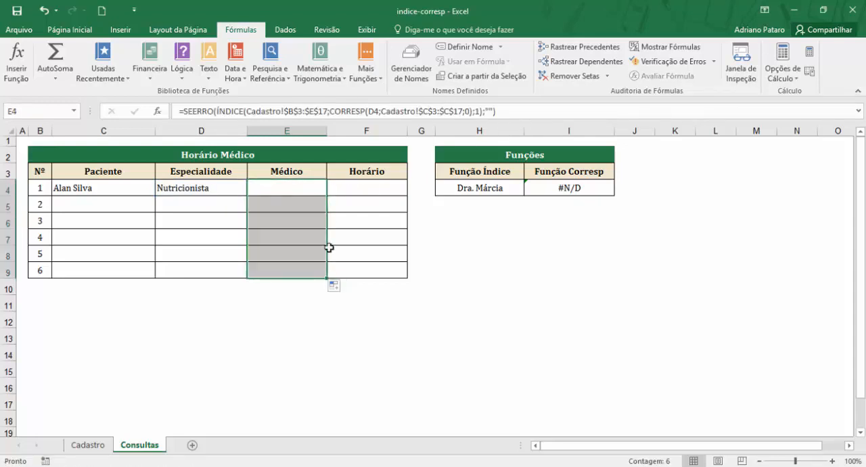
left_click(298, 210)
left_click(215, 207)
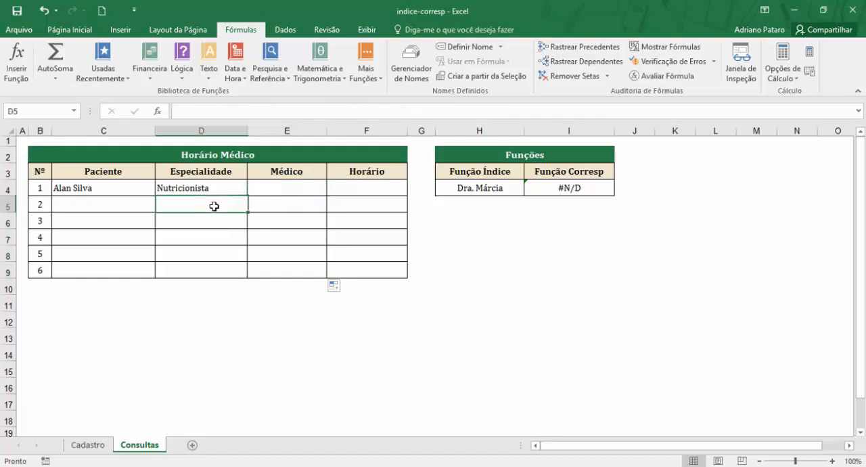
left_click(287, 204)
left_click(229, 204)
left_click(293, 198)
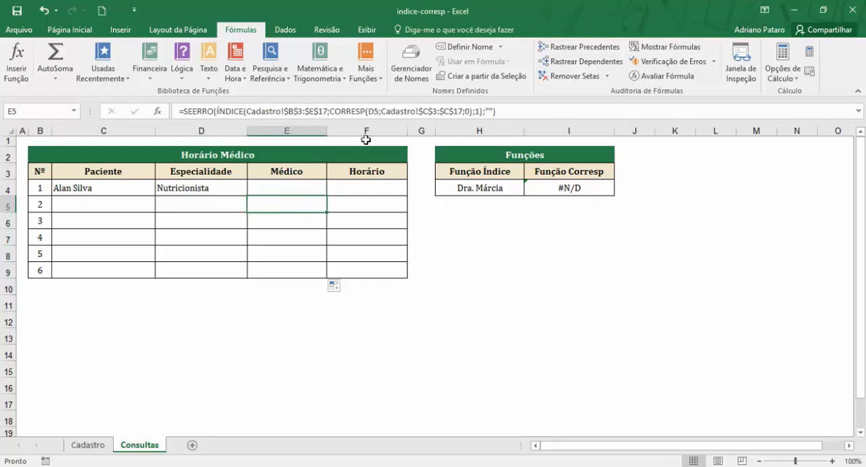
Step: Review the Médico cells E4:E9 and the specialty in D4, and look up Cardiologia on the Cadastro sheet
left_click_drag(314, 189, 285, 261)
left_click(203, 190)
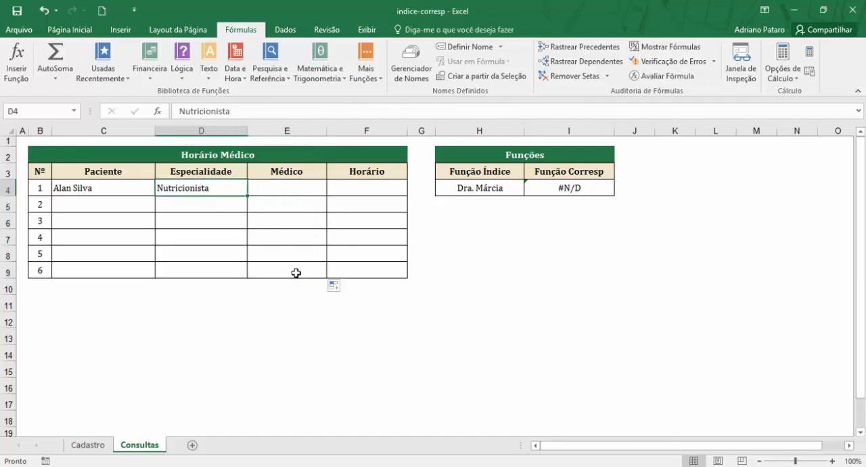
left_click_drag(305, 189, 284, 187)
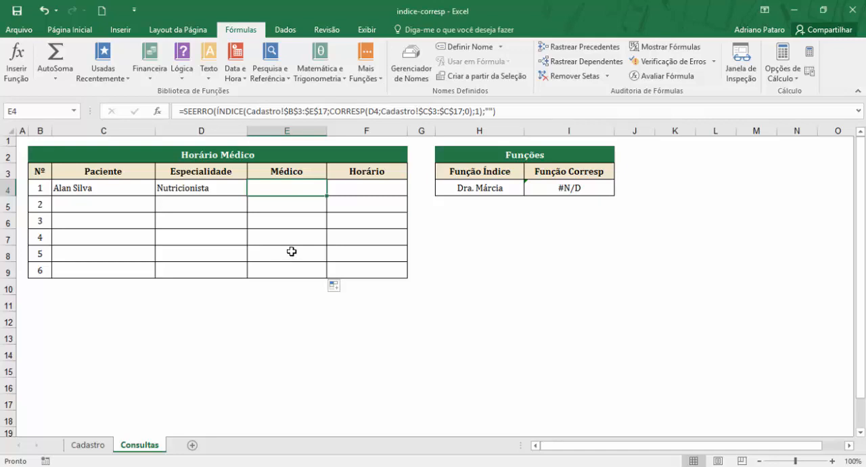
left_click(218, 188)
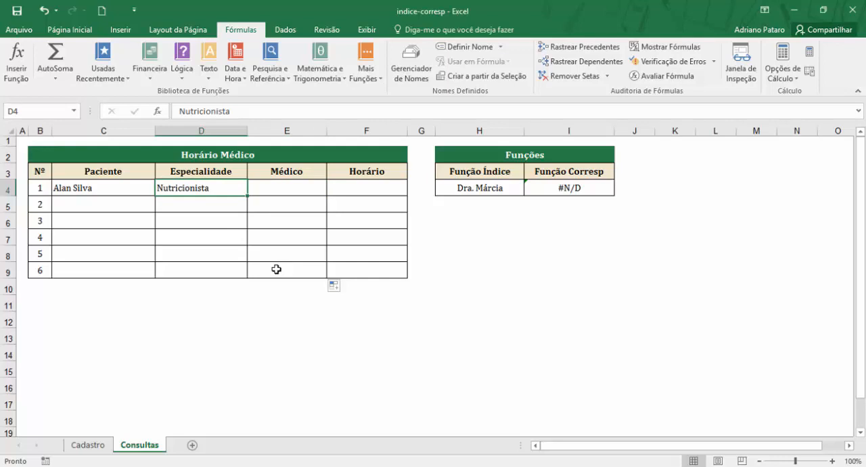
left_click(88, 444)
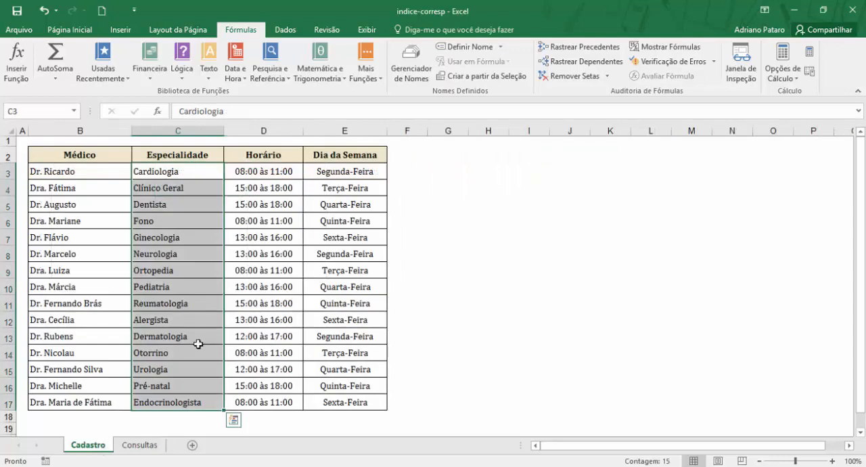
left_click(175, 172)
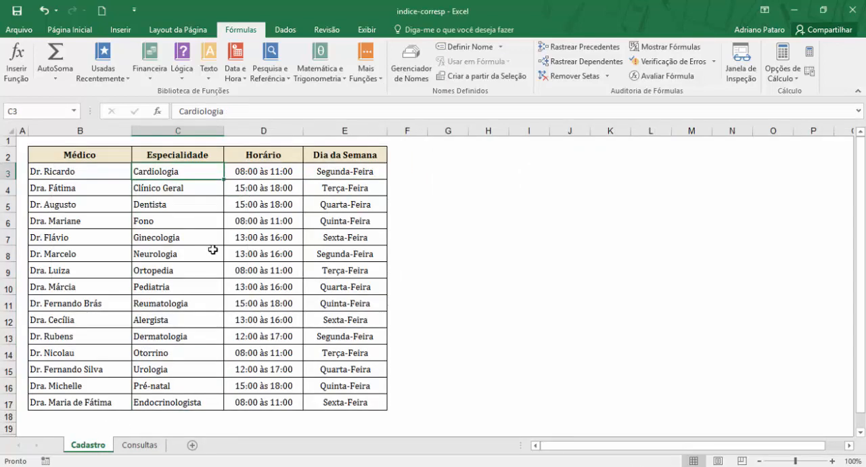
Step: Test a misspelled specialty on the Consultas sheet by changing D4 to cardilogia
left_click(141, 445)
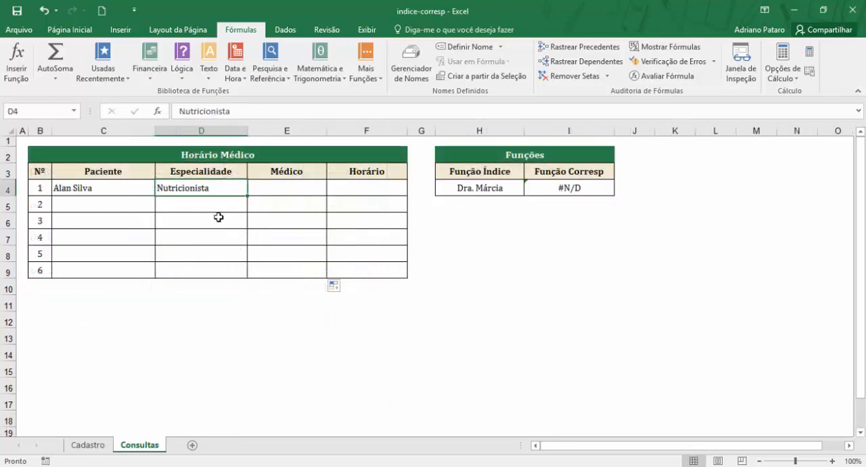
type("cardi")
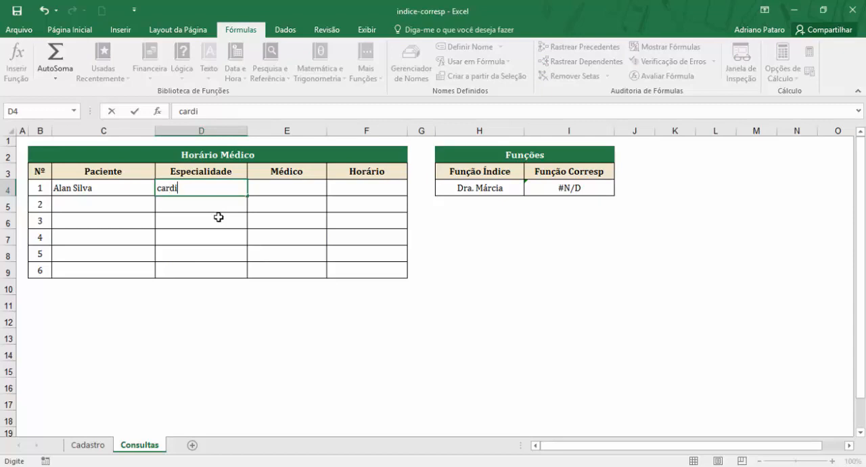
type("logia")
key("Return")
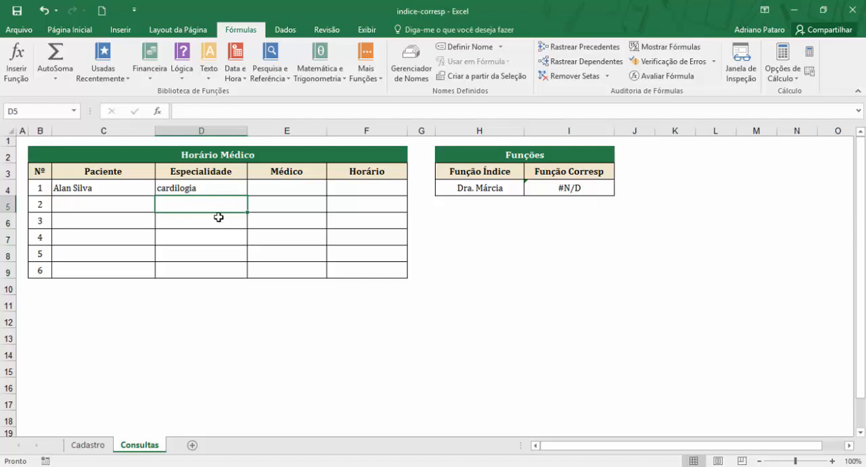
Step: Compare the Médico cell E4 with the misspelled specialty in D4 and check the spelling on the Cadastro sheet
left_click(268, 190)
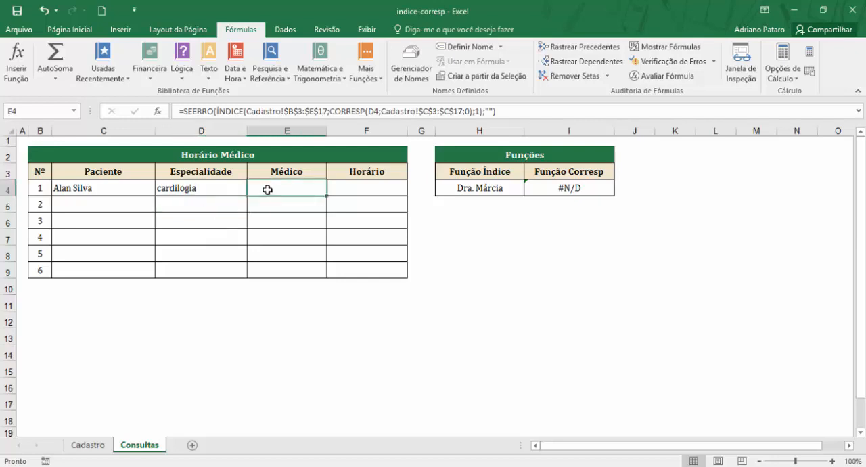
left_click(220, 184)
left_click(287, 194)
left_click(223, 187)
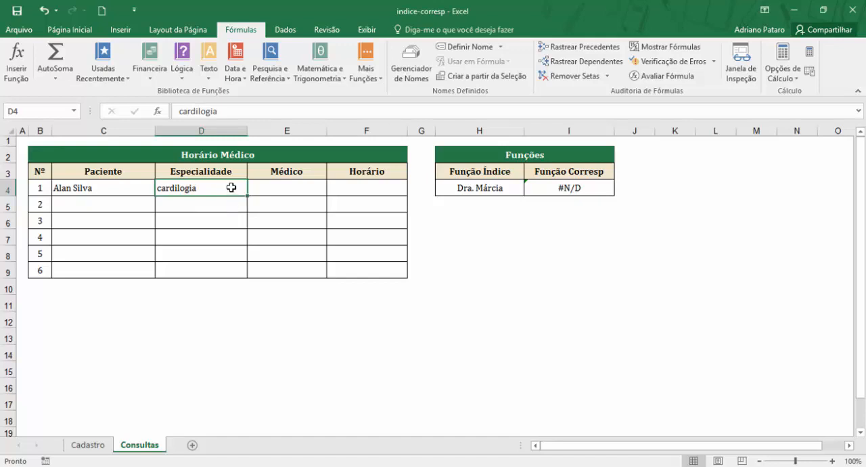
left_click(91, 446)
Step: Clear the specialty in D4 on the Consultas sheet
left_click(145, 445)
key("Delete")
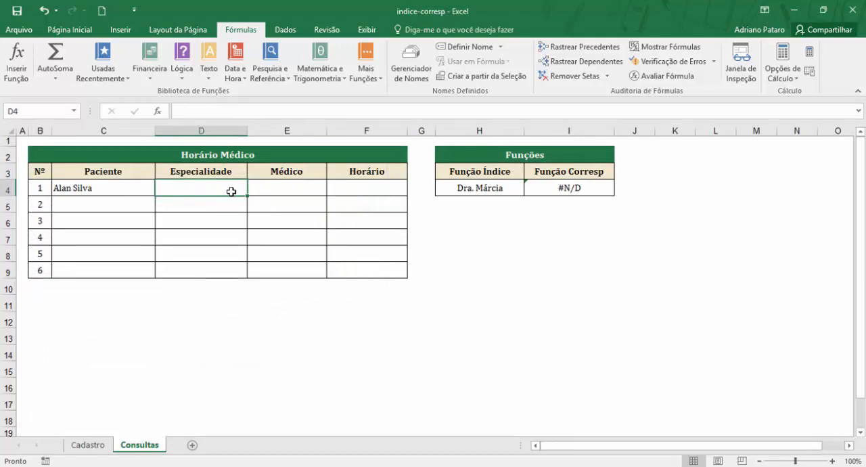
Step: Open data validation for the Especialidade cells D4:D9 and review its criteria, input message and error alert settings
left_click_drag(226, 196, 223, 264)
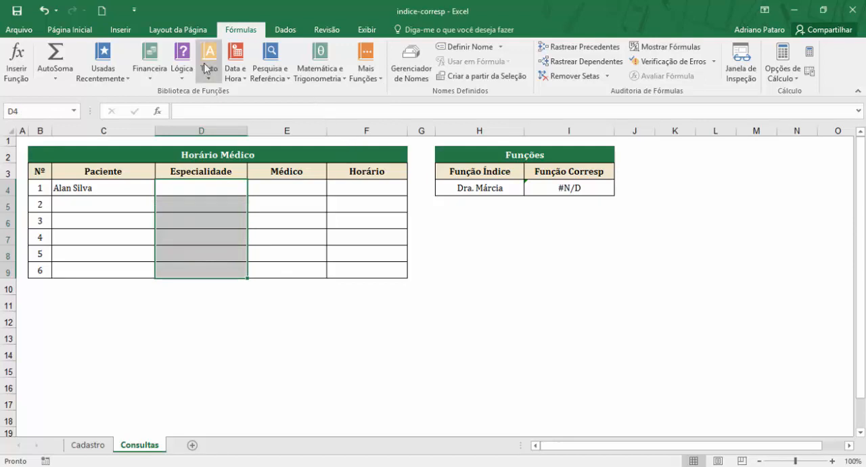
left_click(285, 29)
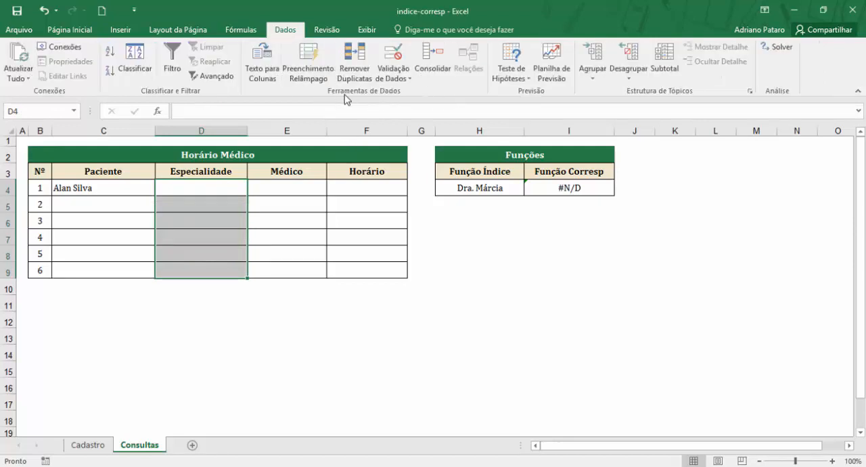
left_click(400, 57)
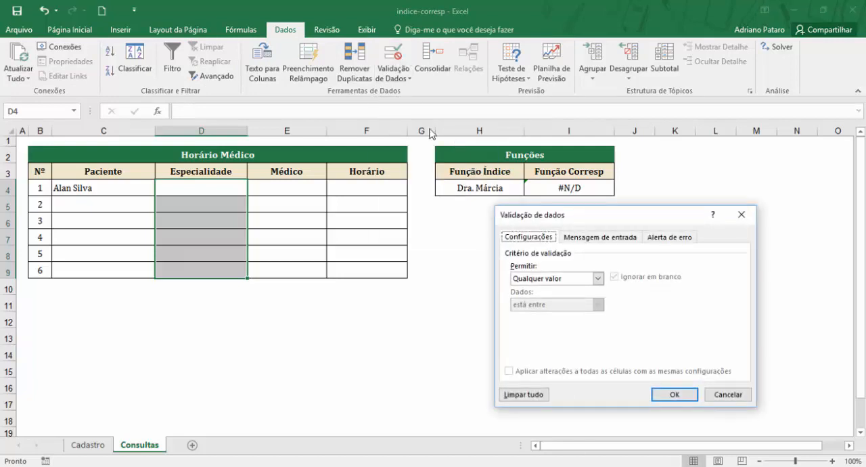
left_click_drag(601, 218, 525, 219)
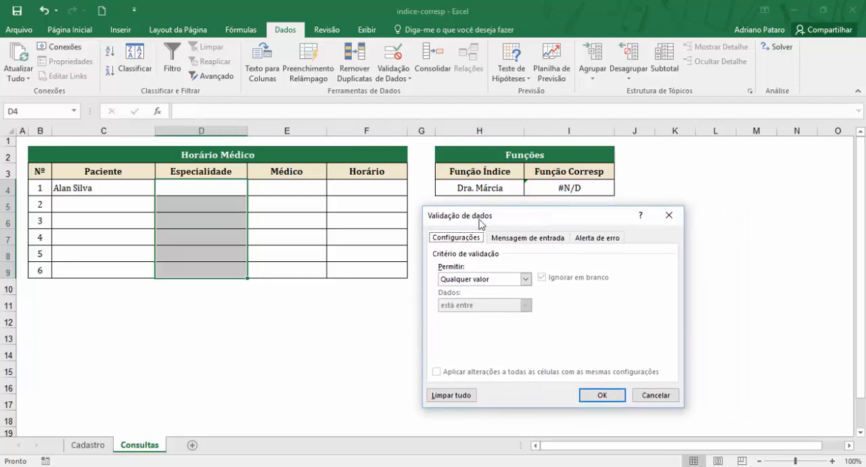
left_click(501, 238)
key("Right")
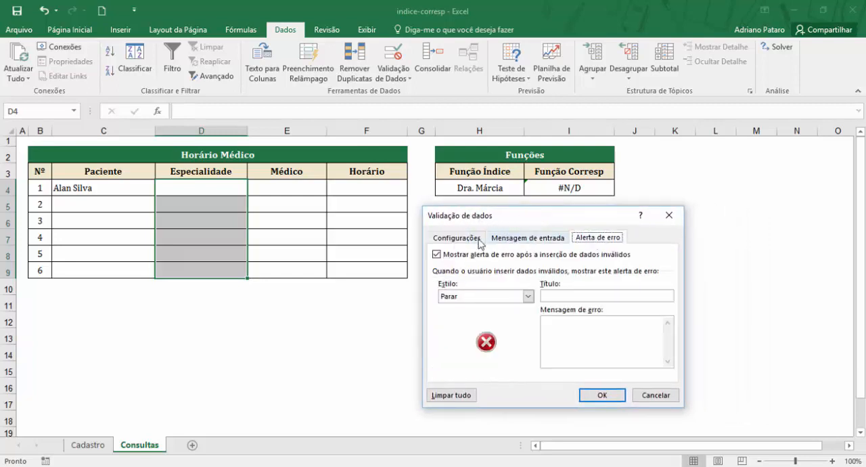
left_click(467, 239)
left_click(503, 240)
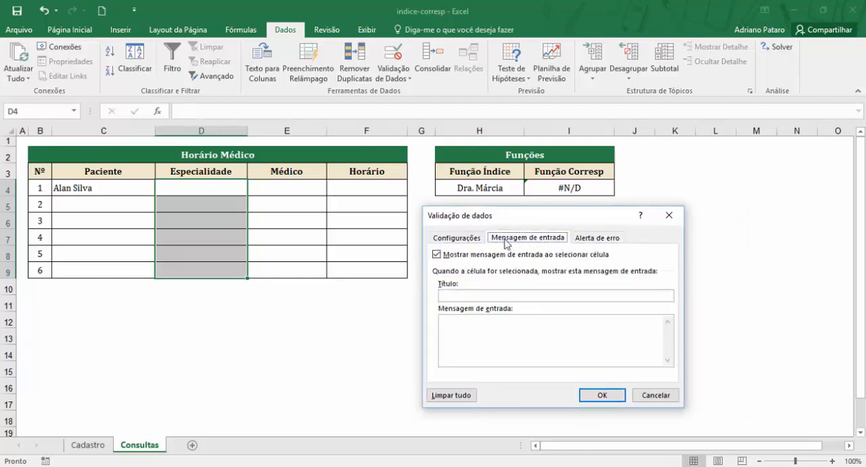
left_click(599, 239)
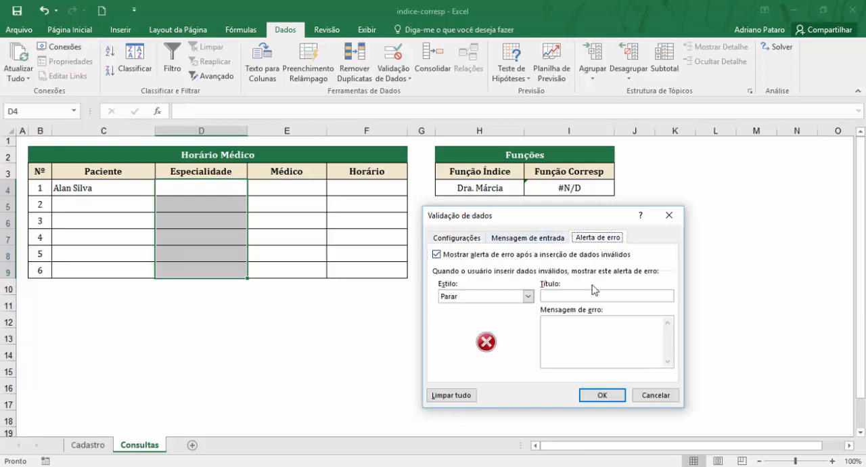
left_click(474, 240)
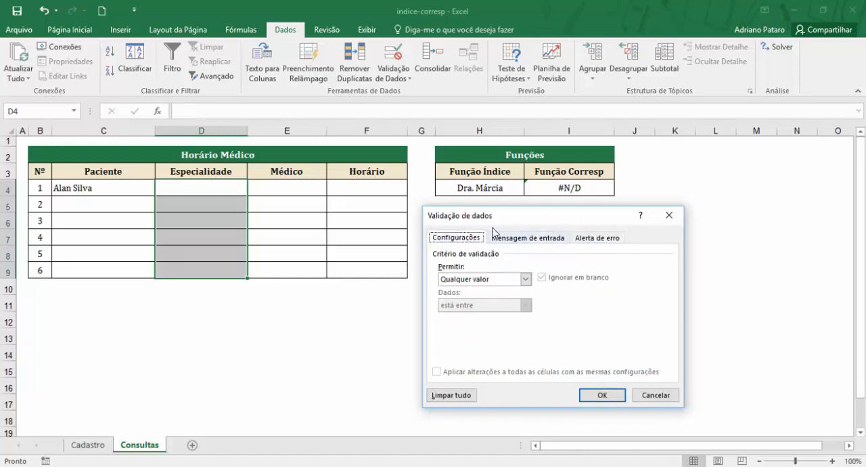
left_click_drag(493, 218, 524, 217)
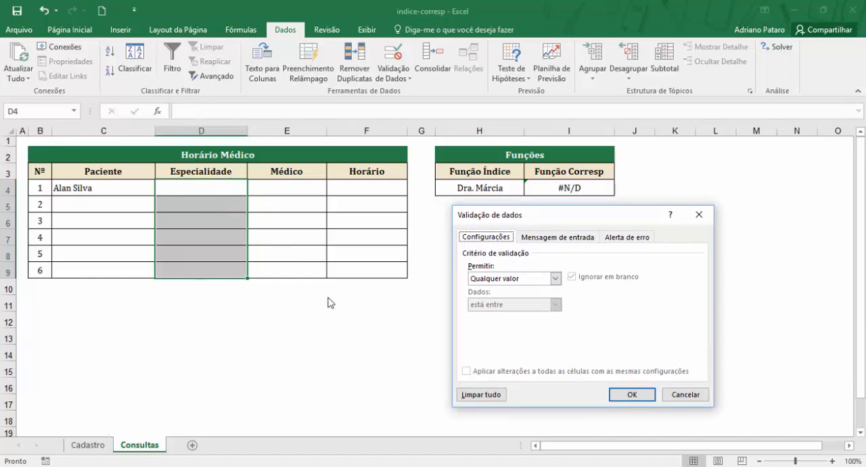
Step: Restrict D4:D9 to a list sourced from the specialties in =Cadastro!$C$3:$C$17
left_click(555, 280)
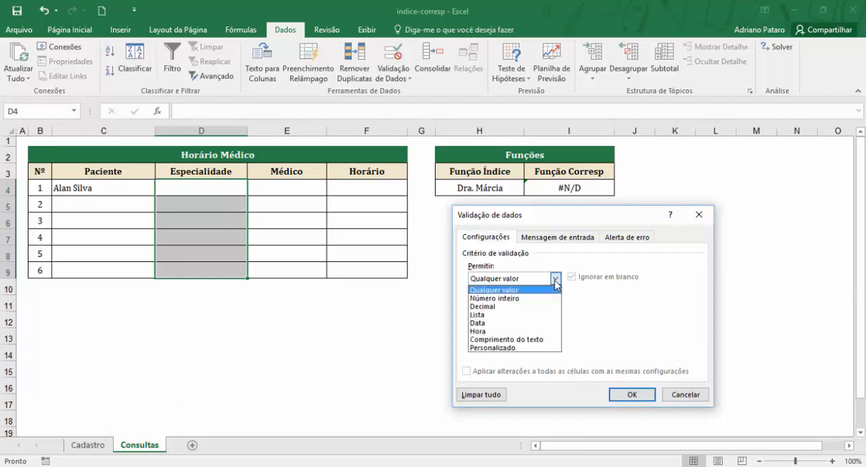
left_click(514, 316)
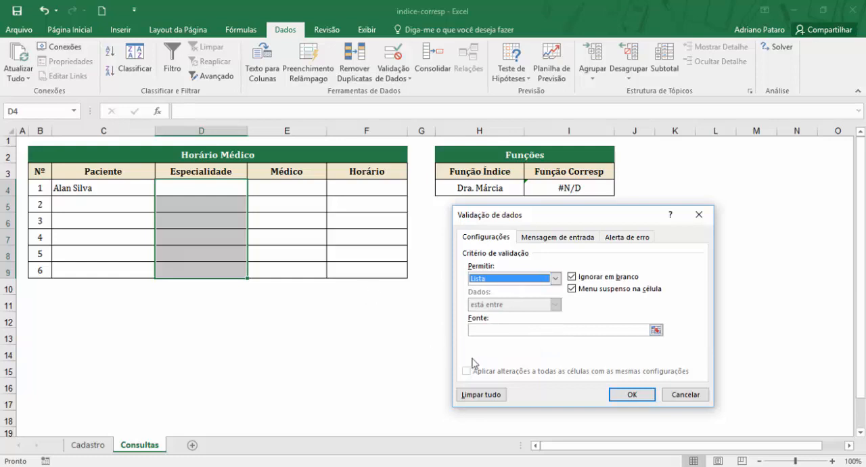
left_click(502, 331)
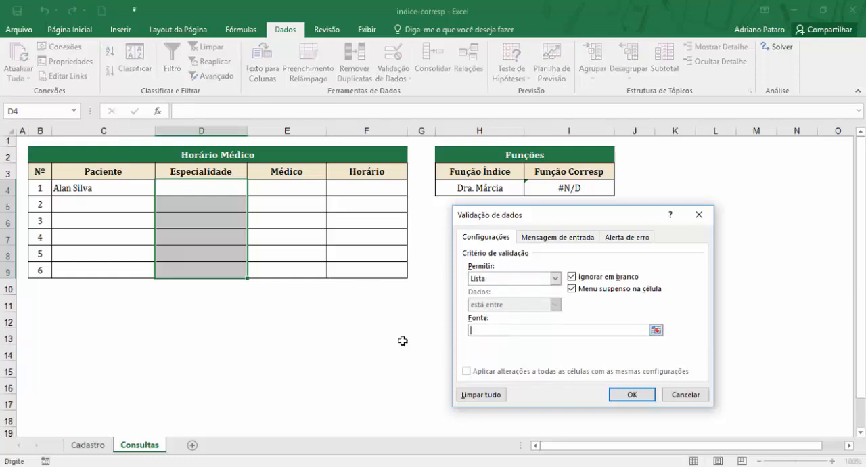
left_click(98, 447)
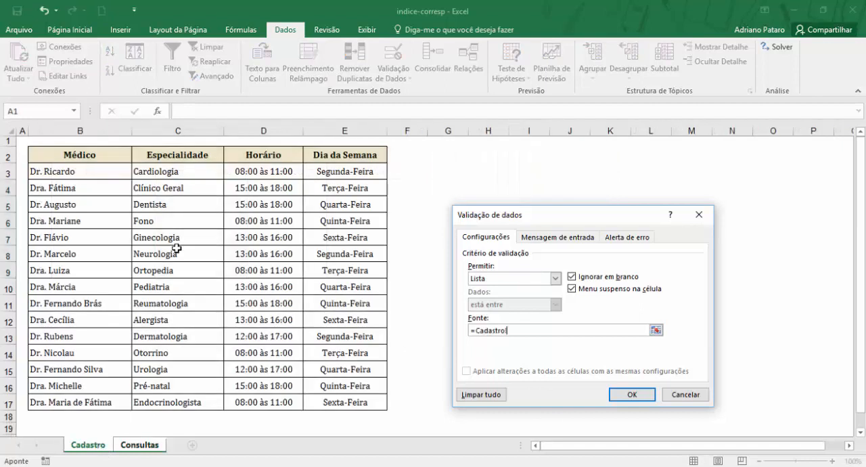
left_click_drag(197, 169, 193, 401)
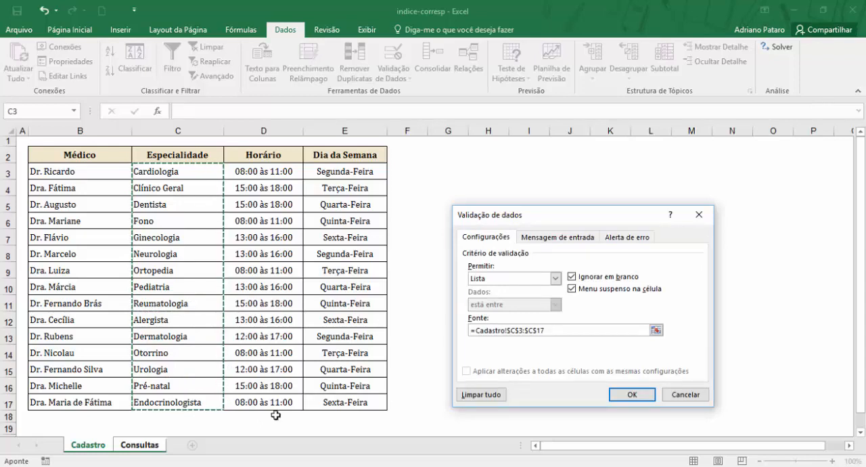
left_click(633, 396)
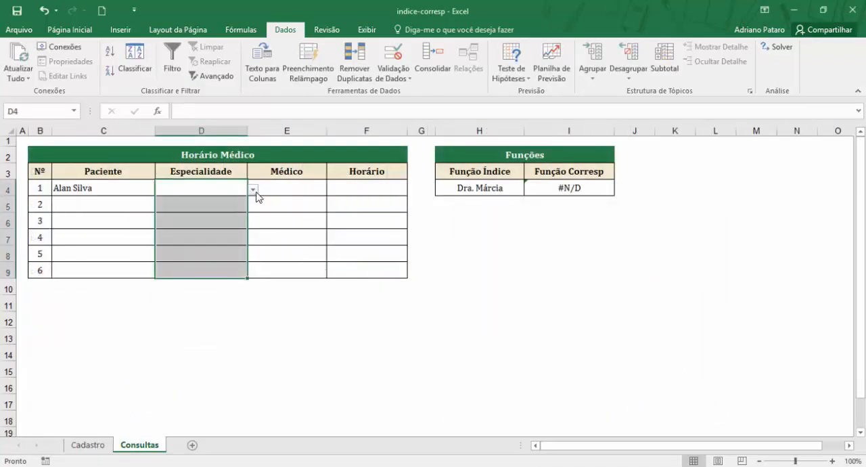
Step: Choose Ginecologia from the validation list in D4 and Clínico Geral in D5
left_click(229, 187)
left_click(252, 191)
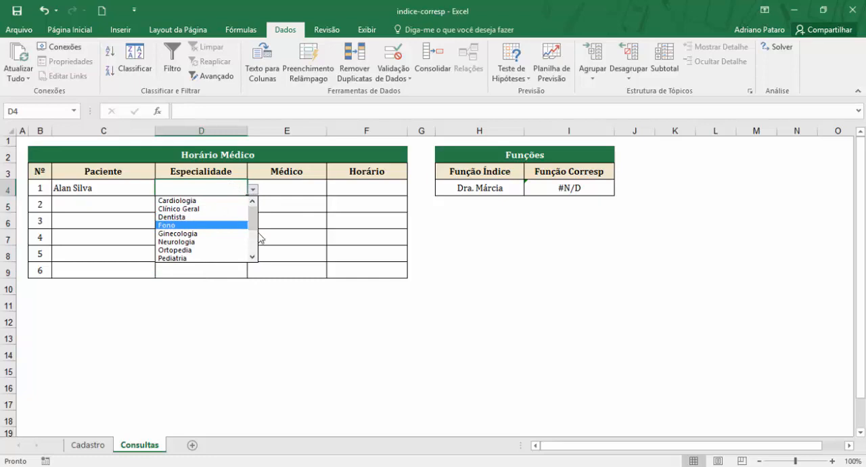
mouse_move(253, 218)
left_mouse_down()
mouse_move(254, 253)
mouse_move(253, 214)
left_mouse_up()
left_click(214, 210)
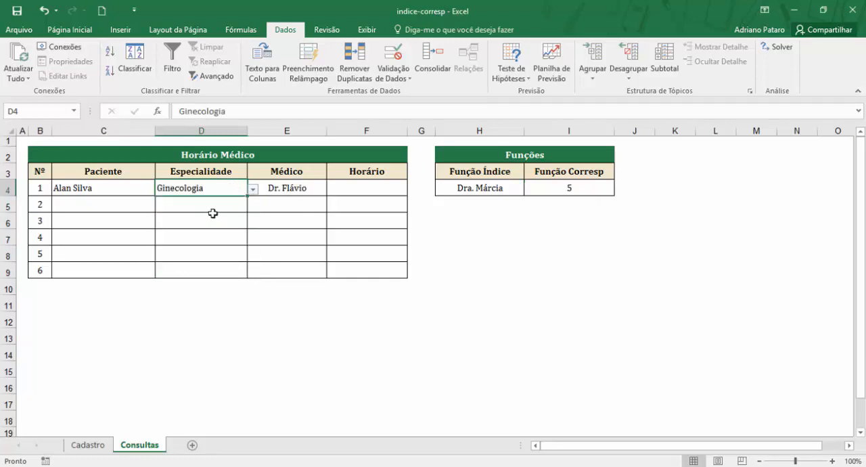
left_click(214, 205)
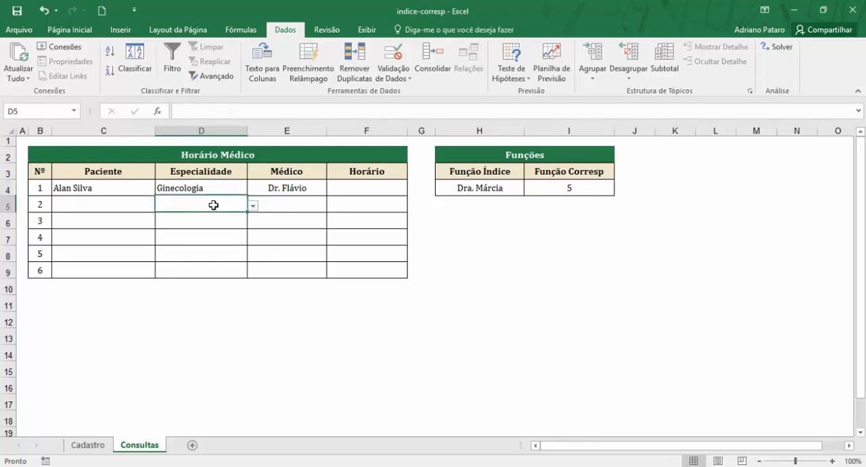
left_click(253, 205)
left_click(233, 224)
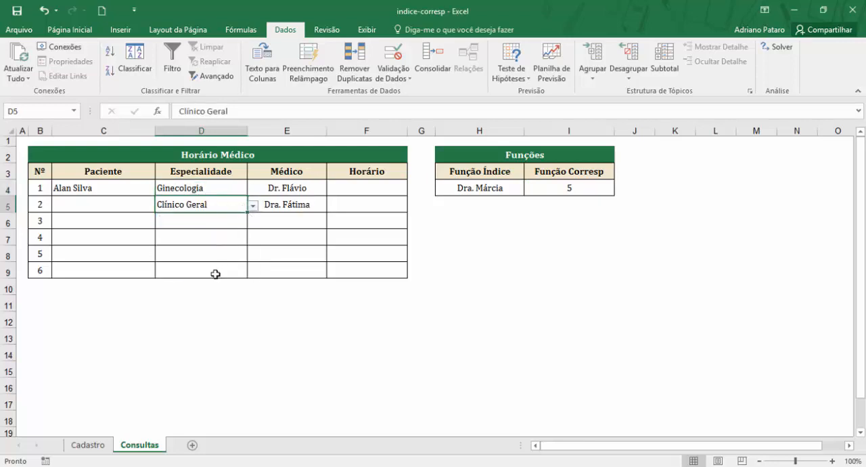
Step: Choose Dermatologia from the validation list in D6 and Cardiologia in D7
left_click(232, 223)
left_click(253, 224)
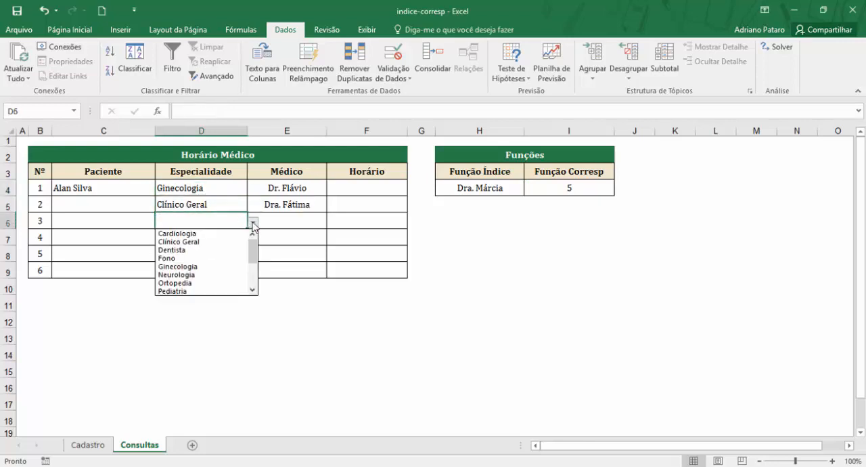
left_click(295, 234)
left_click(294, 221)
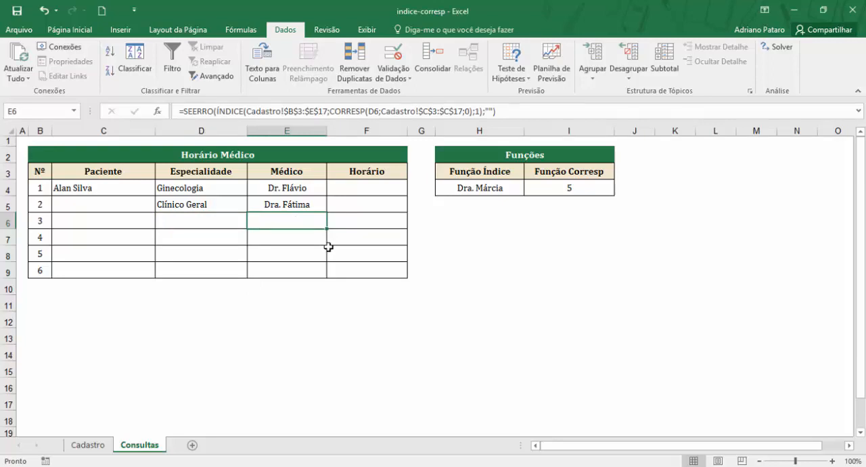
left_click(228, 221)
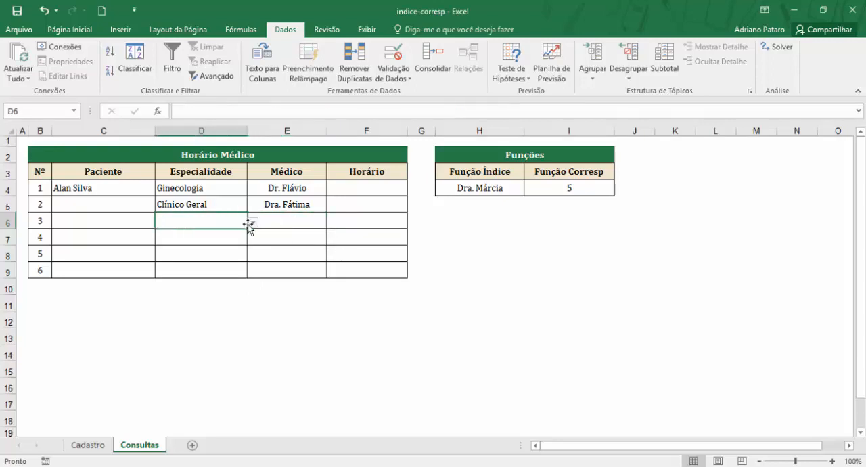
left_click(252, 223)
left_click_drag(252, 245, 251, 256)
left_click(232, 273)
left_click(240, 238)
left_click(253, 239)
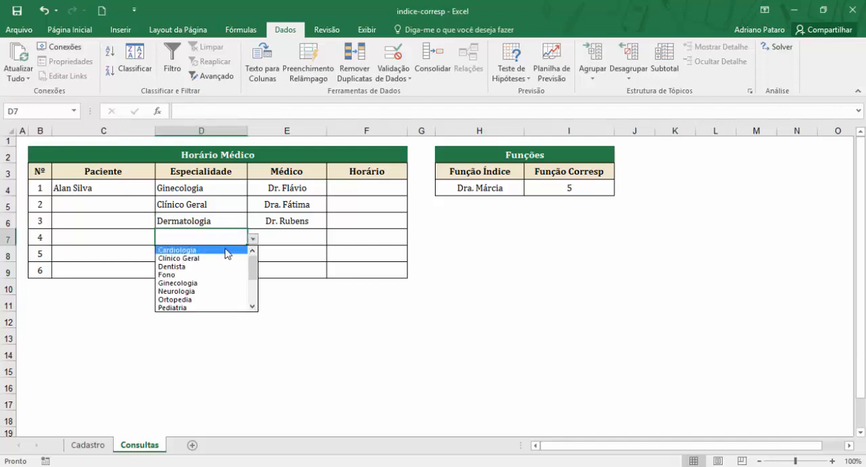
left_click(227, 248)
Step: Choose Urologia in D8 and Endocrinologista in D9, and widen the Médico column E to fit the doctors' names
left_click(222, 252)
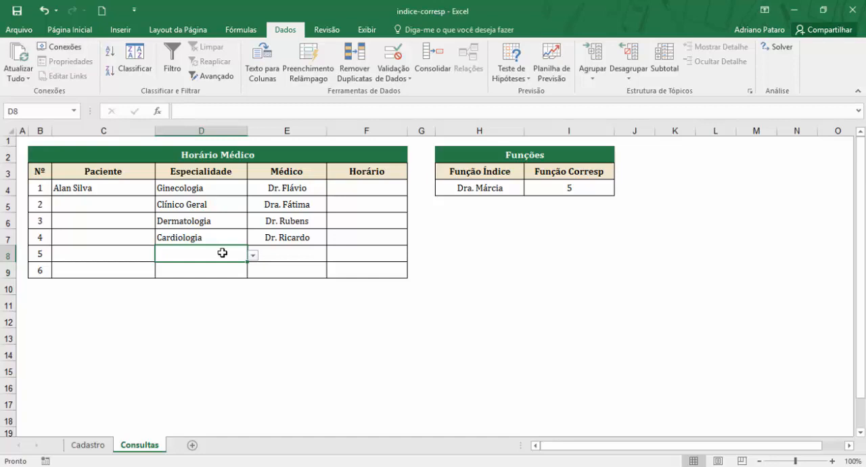
left_click(253, 255)
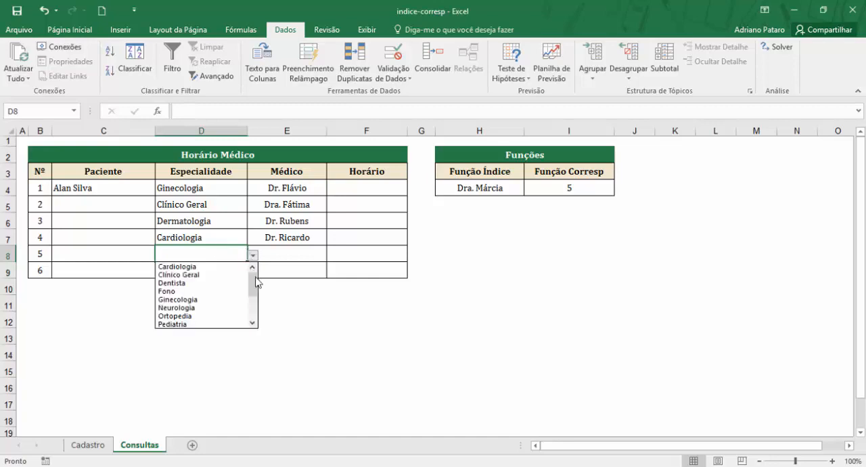
left_click_drag(256, 281, 255, 306)
left_click(226, 307)
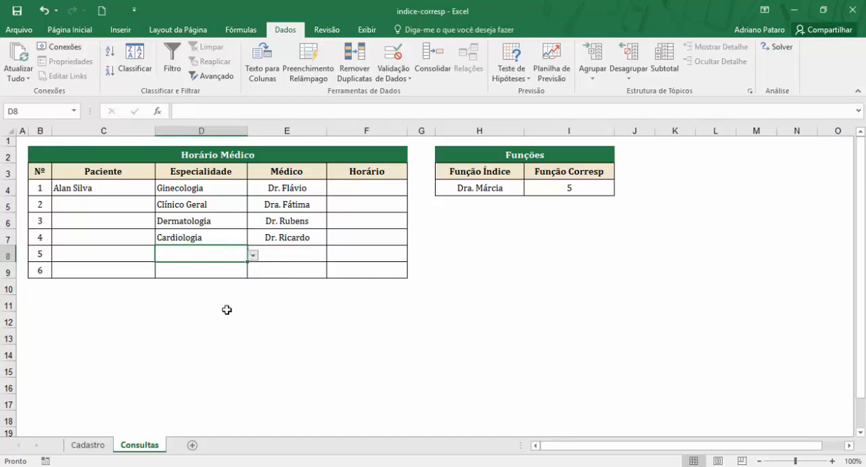
left_click(219, 272)
left_click(253, 272)
left_click_drag(255, 309, 256, 342)
left_click(203, 341)
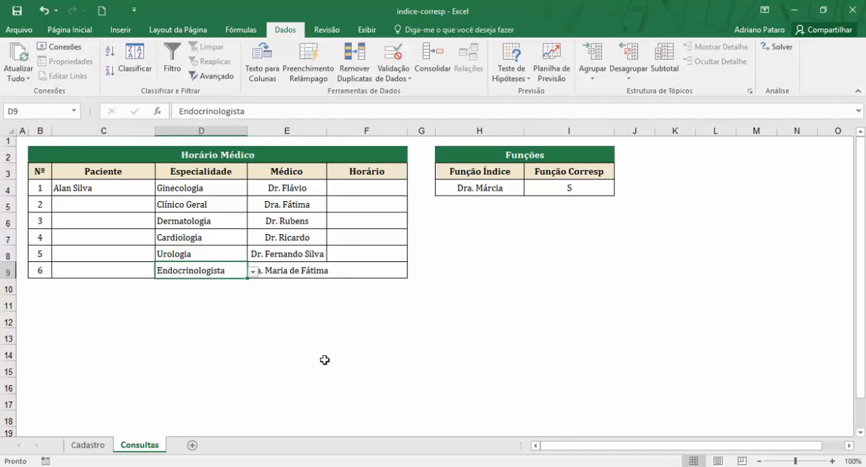
left_click_drag(327, 131, 344, 145)
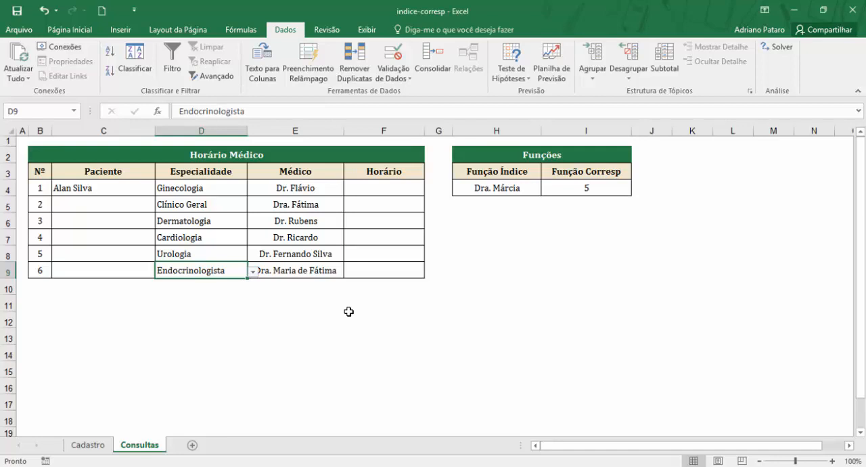
Step: Review the Médico formula in E4 against the empty Horário cell F4, and examine the Médico, Horário and Dia da Semana columns on Cadastro
left_click(365, 192)
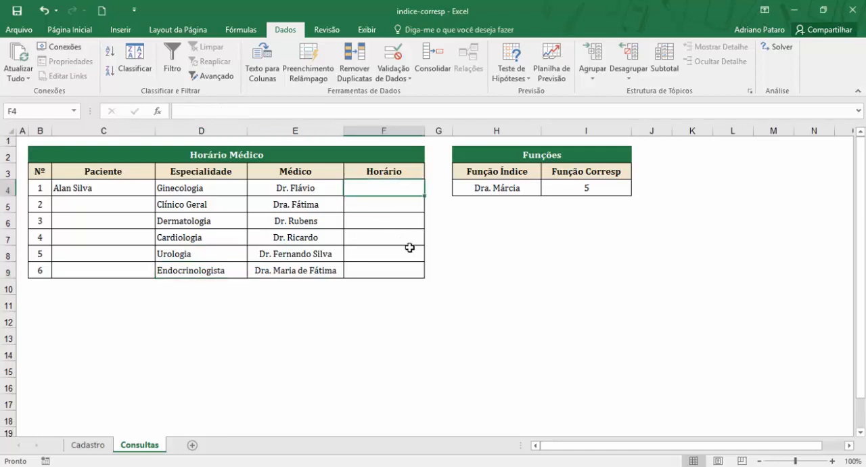
left_click(309, 191)
left_click(404, 187)
left_click(306, 189)
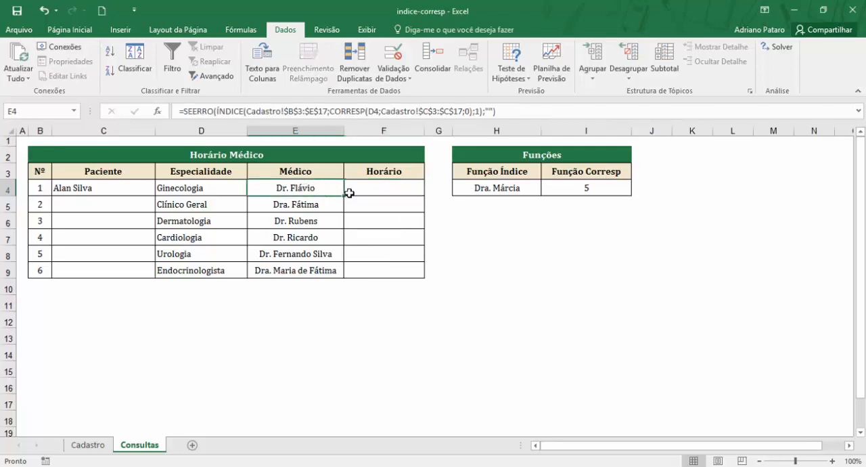
left_click(87, 445)
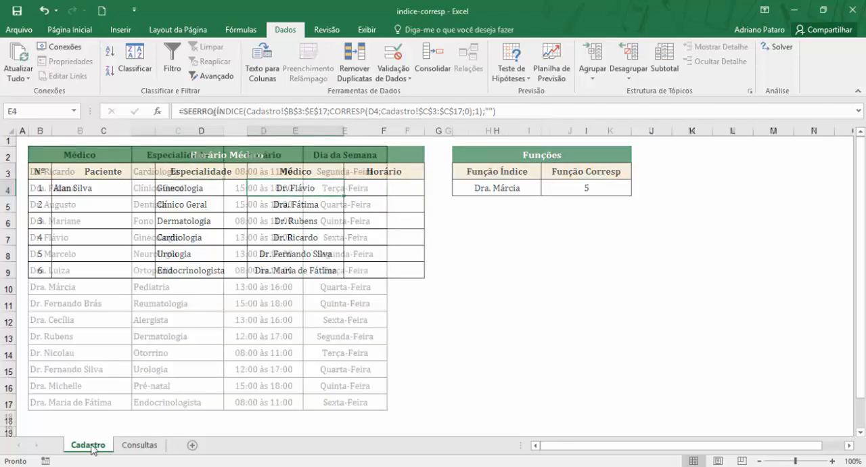
left_click_drag(120, 151, 91, 403)
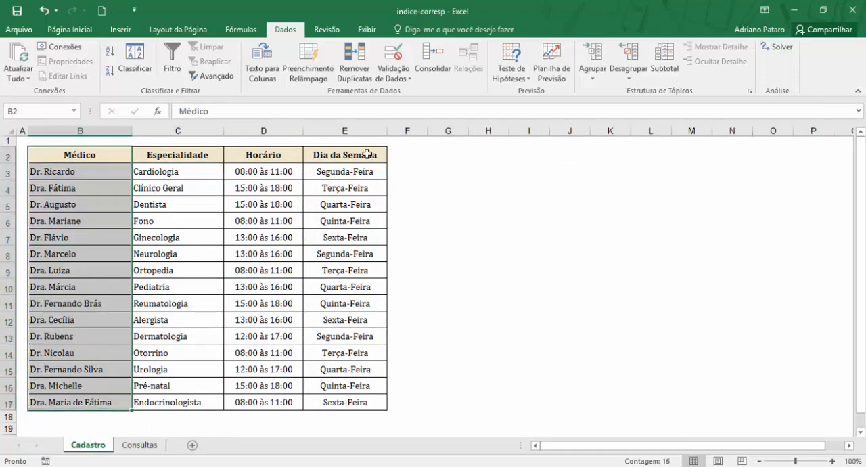
left_click_drag(371, 155, 355, 204)
left_click_drag(282, 155, 266, 403)
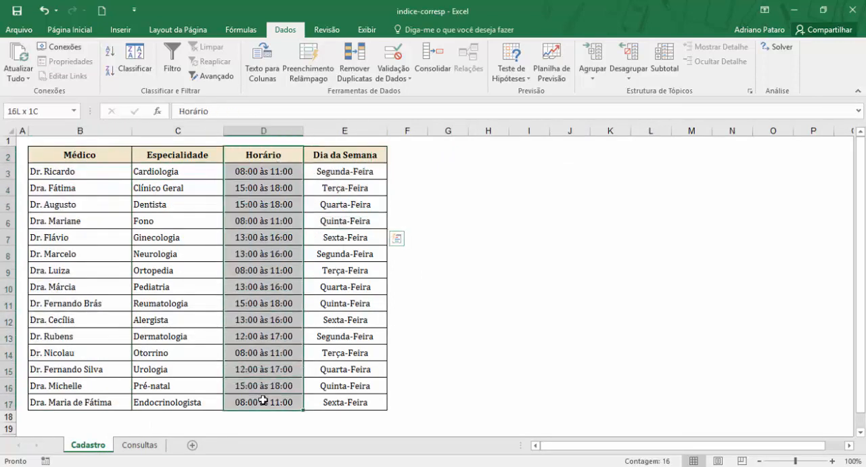
left_click(156, 445)
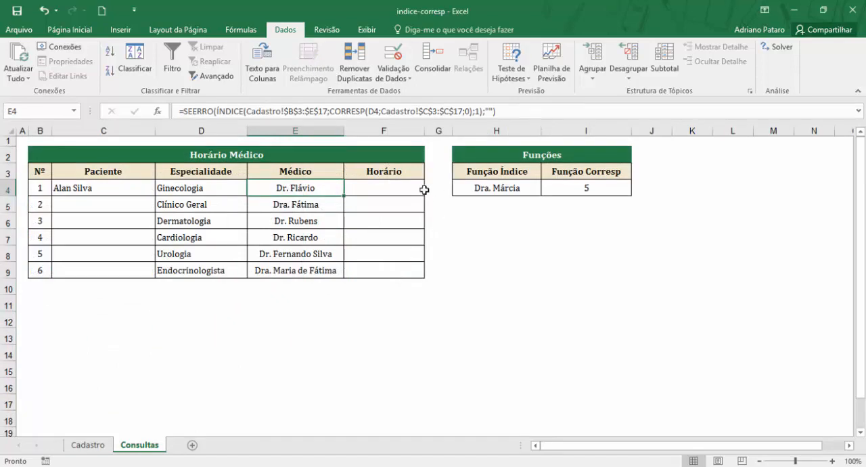
left_click(395, 189)
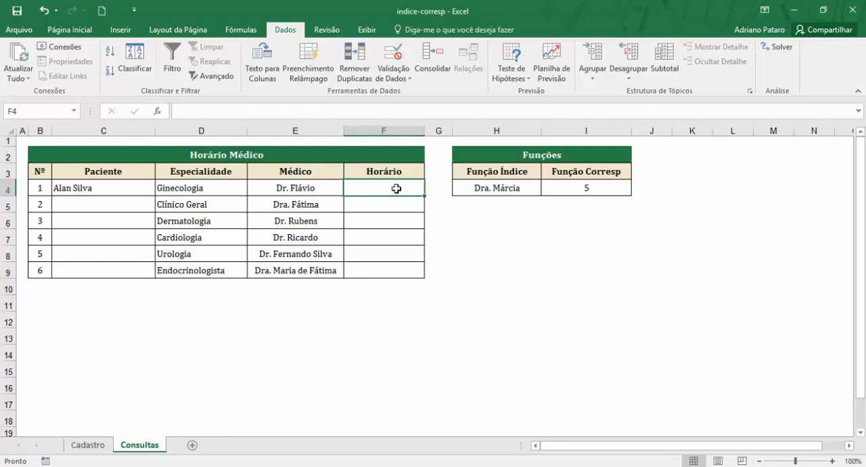
Step: Review the Médico formula in E4 and the specialty in D6 on Consultas against the Cadastro table
left_click(321, 191)
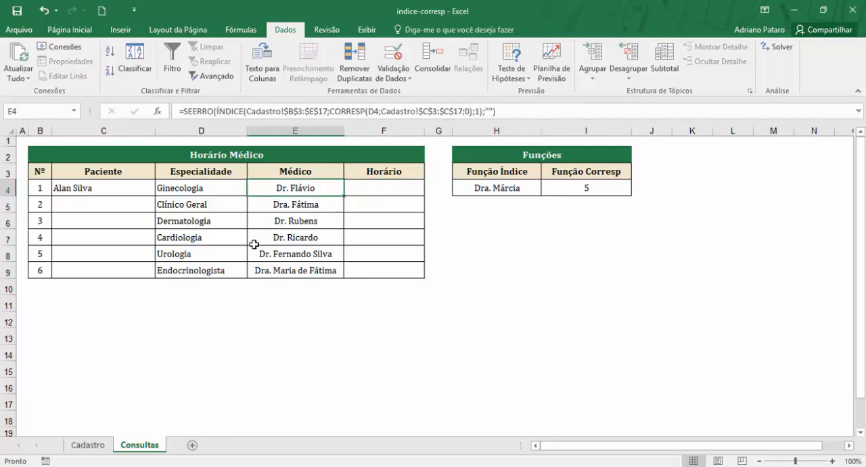
left_click(230, 223)
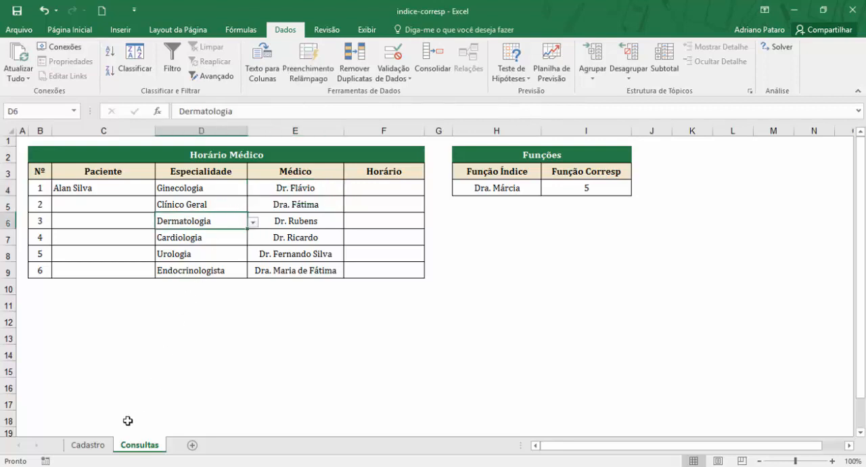
left_click(92, 446)
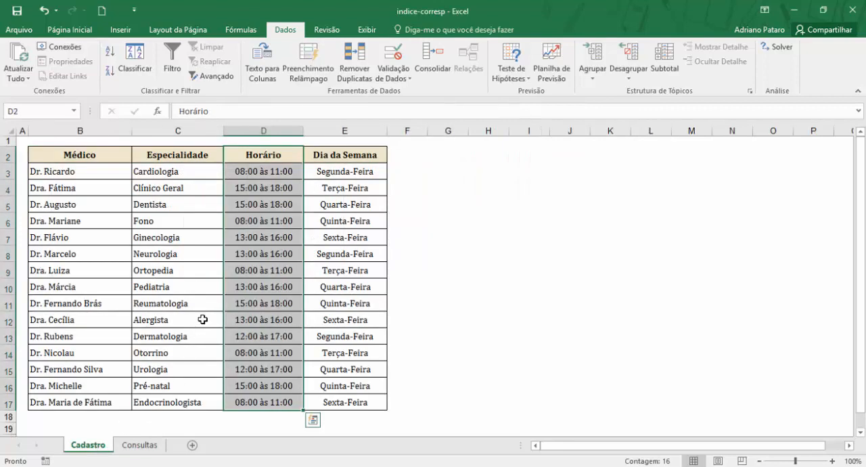
left_click(184, 416)
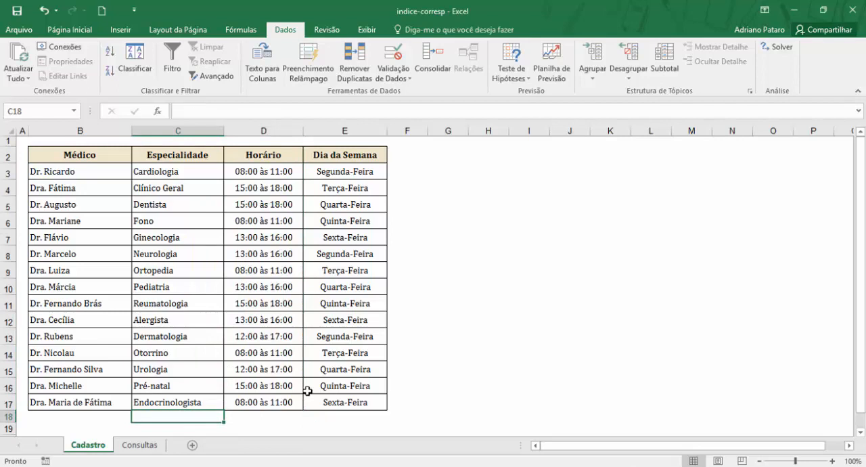
left_click(156, 445)
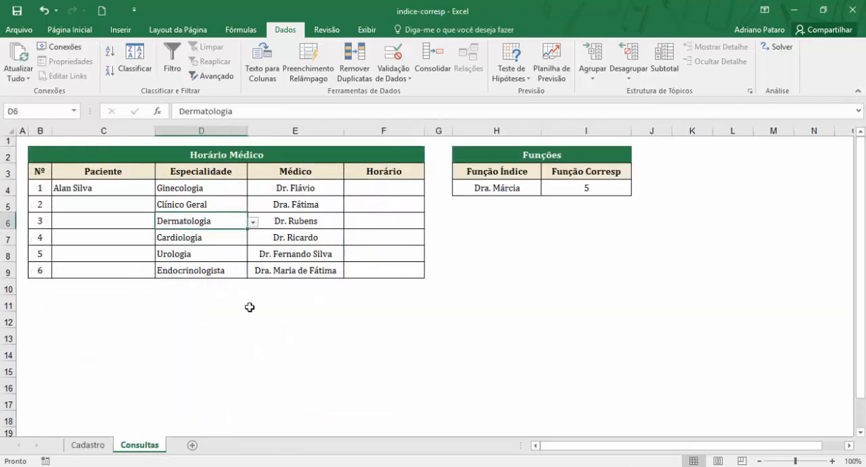
Step: Inspect the specialty list in D6 and the source range of its Lista validation rule, without changing the rule
left_click(253, 222)
left_click_drag(254, 280, 253, 244)
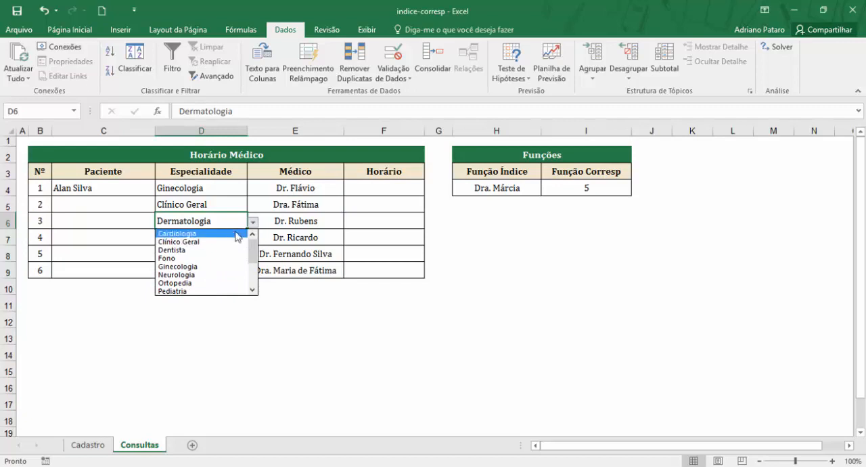
left_click(223, 217)
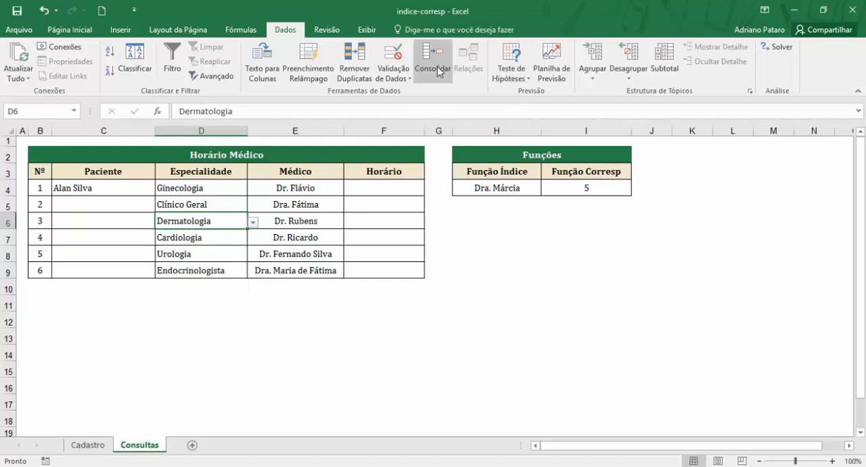
left_click(398, 61)
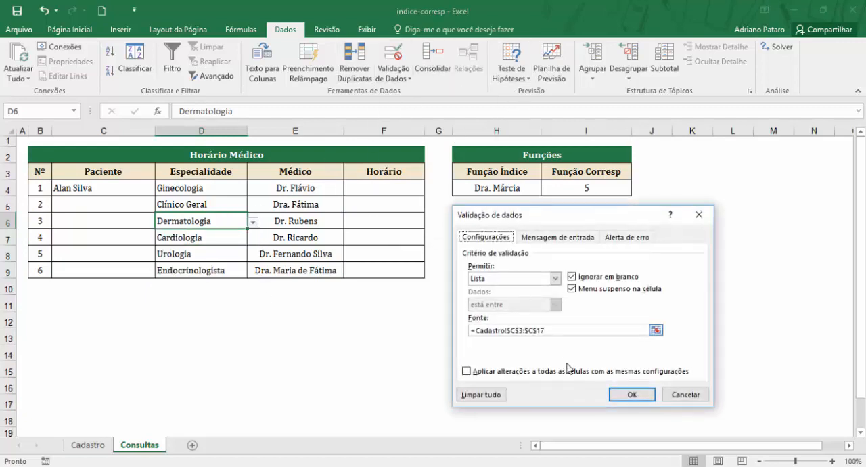
left_click(557, 332)
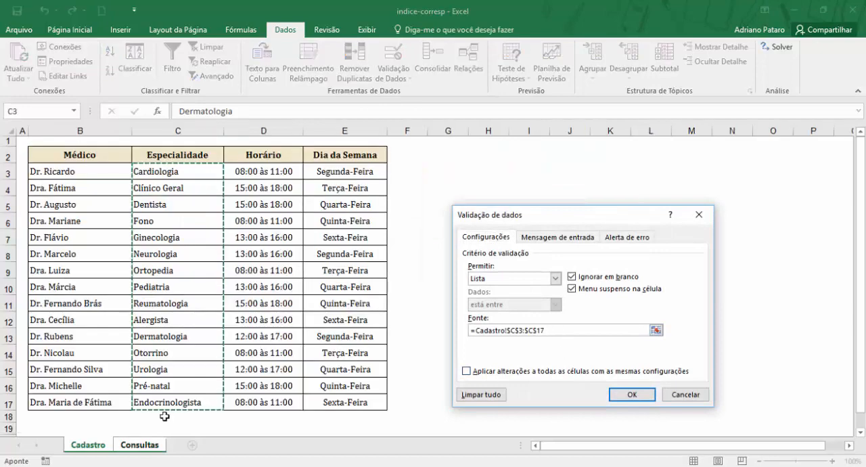
left_click(692, 396)
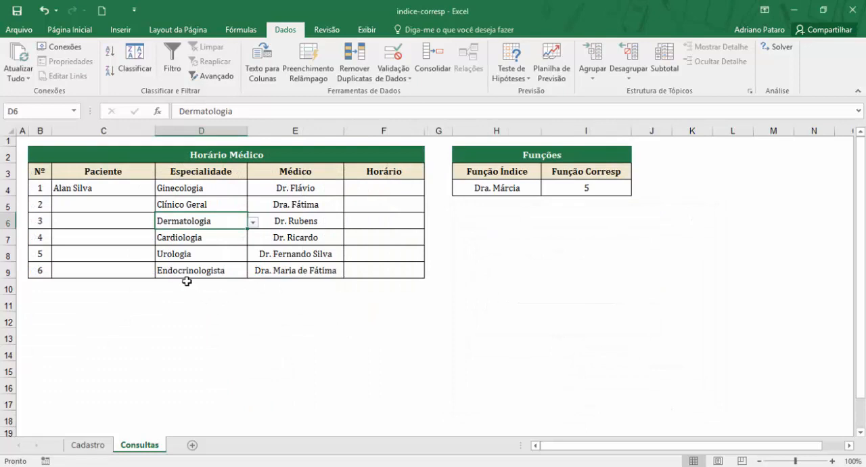
Step: Examine the Cadastro table and the empty cells C19:C28 below its Especialidade column
left_click(186, 282)
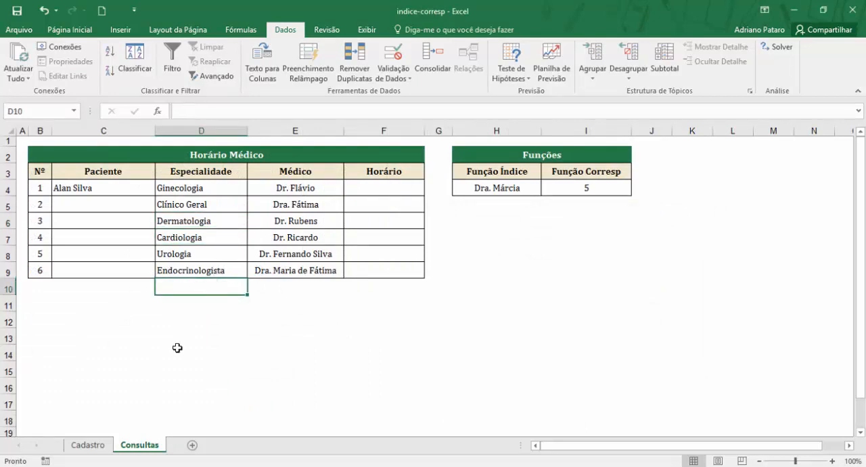
left_click(107, 449)
scroll(174, 416, "down", 4)
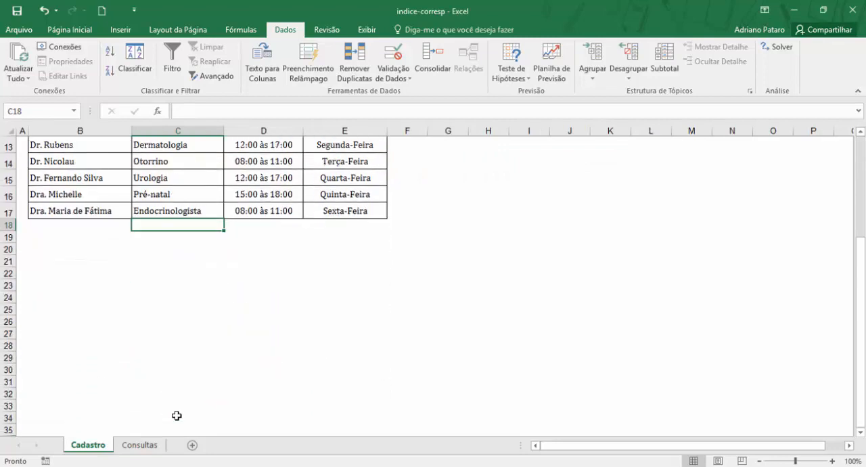
left_click(174, 415)
scroll(217, 410, "up", 4)
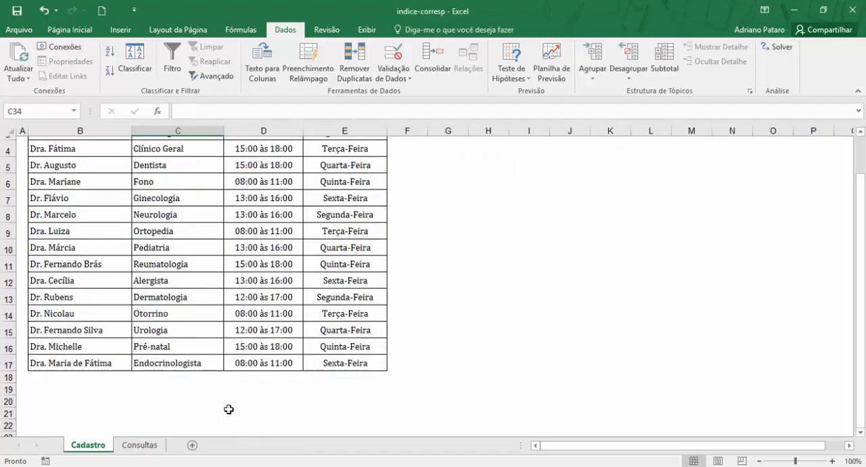
scroll(190, 271, "down", 3)
left_click(191, 286)
left_click_drag(189, 336, 180, 394)
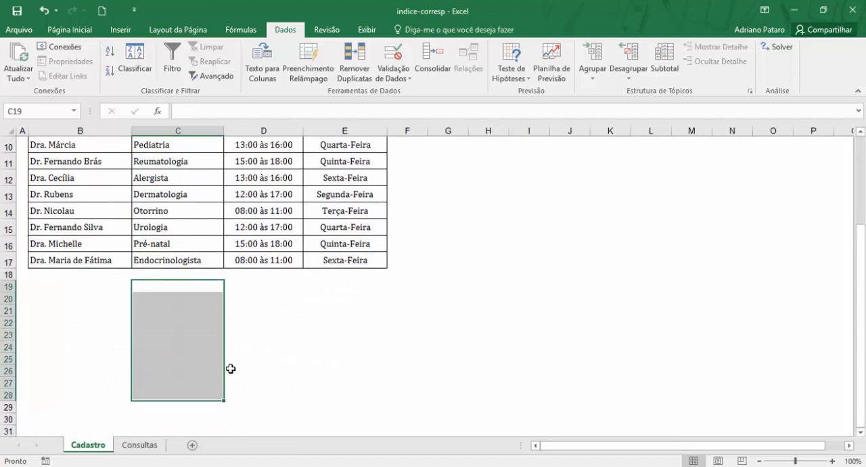
scroll(203, 386, "up", 1)
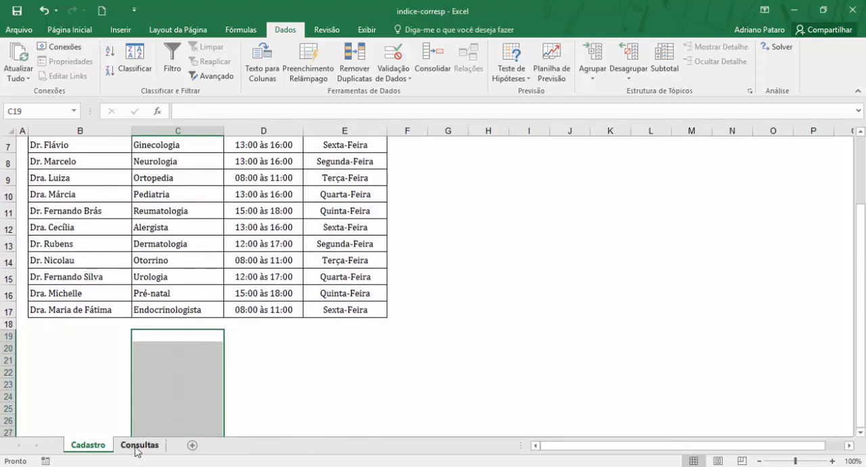
Step: Review the ÍNDICE and CORRESP arguments of the Médico formula in E4 on Consultas, leaving the formula as it is
left_click(137, 445)
left_click(321, 187)
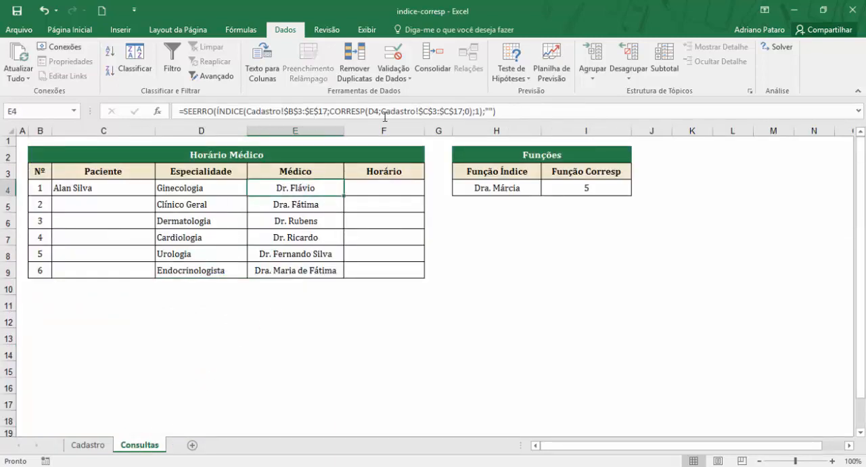
left_click(330, 108)
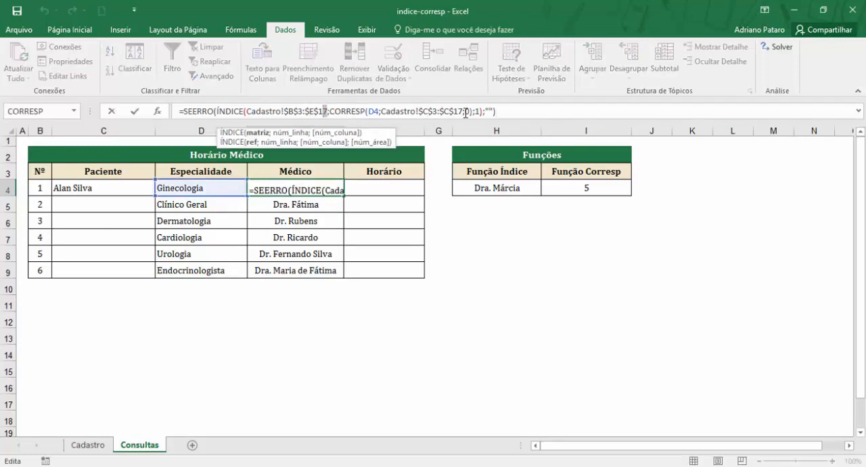
left_click(465, 110)
type(";")
left_click(522, 110)
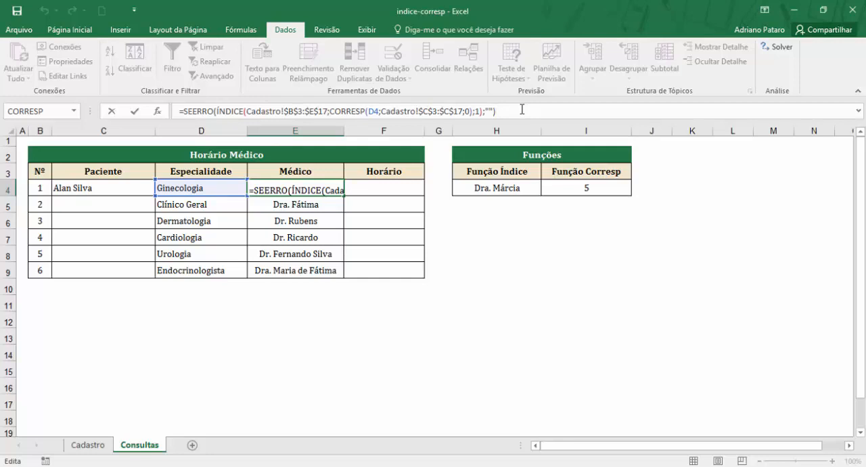
key("Return")
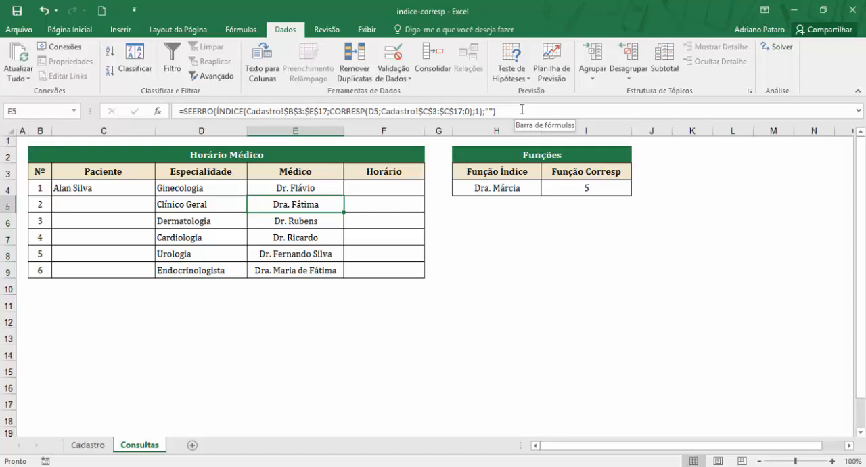
Step: Compare the Especialidade, Médico and Horário cells in row 4 of Consultas with the specialties listed on Cadastro
left_click(88, 445)
left_click_drag(199, 227, 195, 360)
left_click(140, 445)
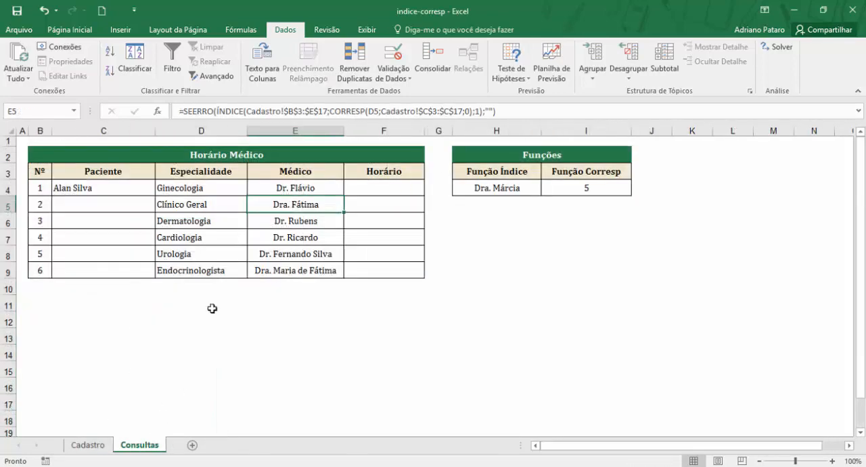
left_click(207, 191)
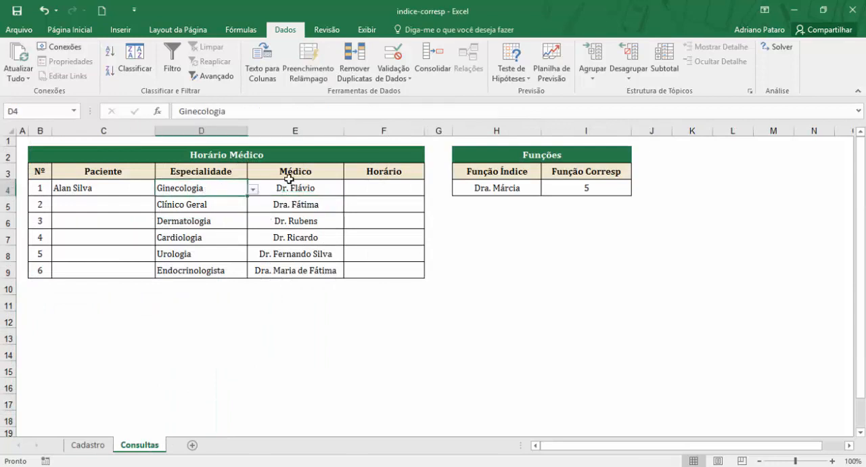
left_click(302, 182)
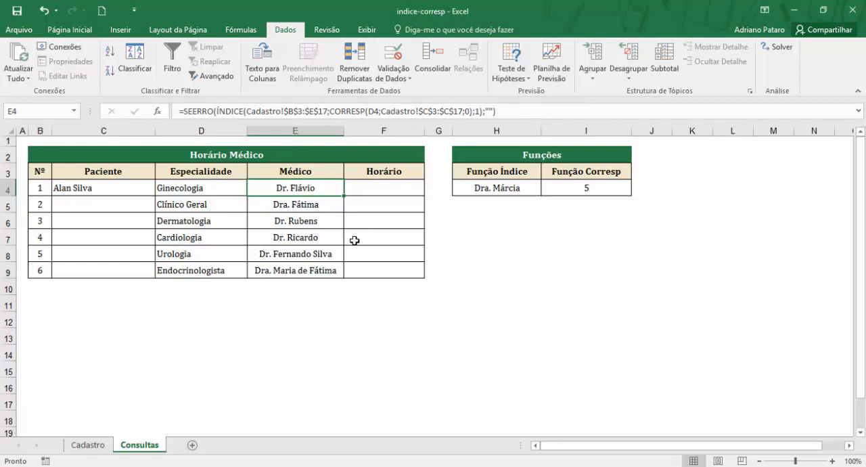
left_click(373, 187)
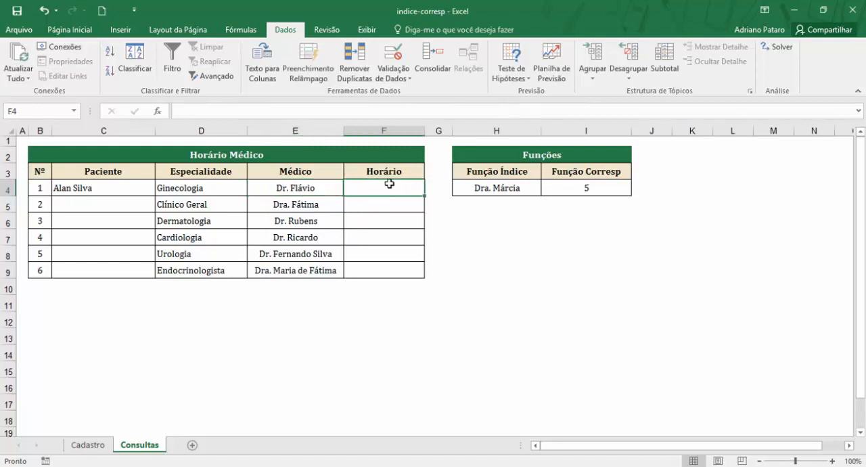
left_click(310, 190)
left_click(391, 187)
left_click(325, 185)
left_click(380, 189)
left_click(92, 447)
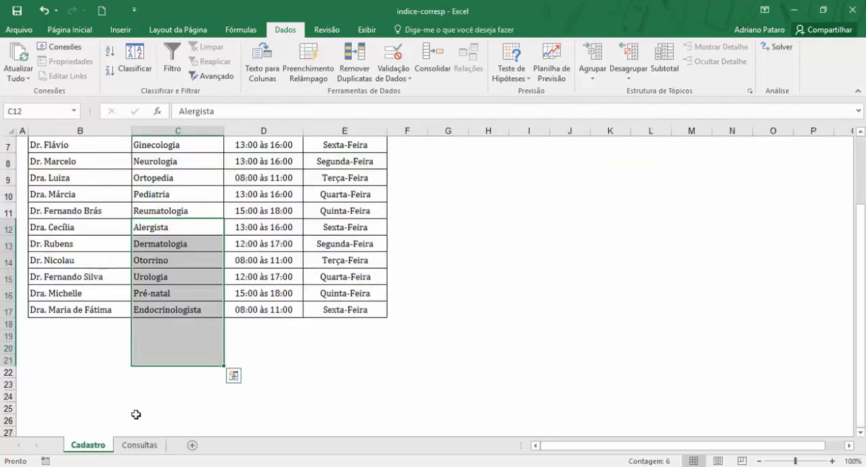
left_click(213, 228)
left_click(142, 444)
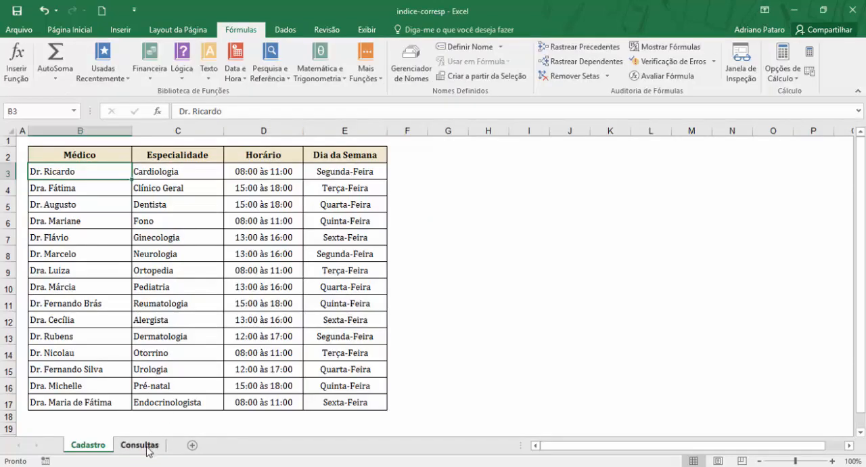
Step: Examine the Paciente, Especialidade, Médico and Horário cells in the first rows of the Horário Médico table on Consultas
left_click(146, 446)
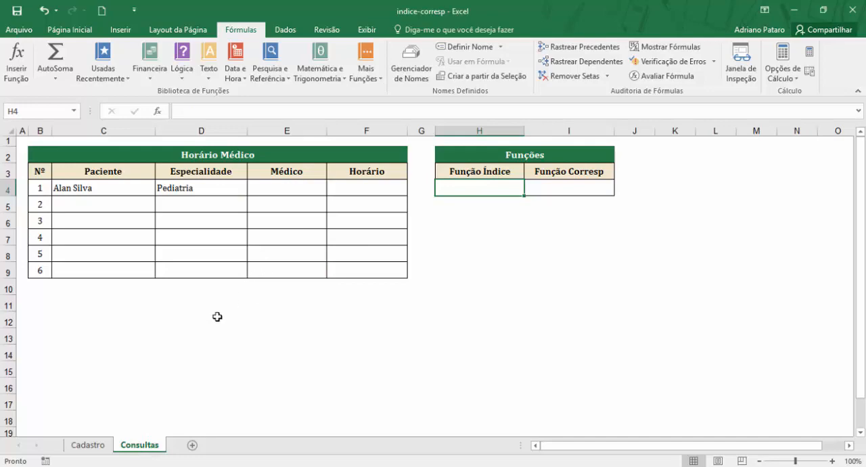
left_click(101, 447)
left_click(132, 448)
left_click(128, 188)
left_click(122, 207)
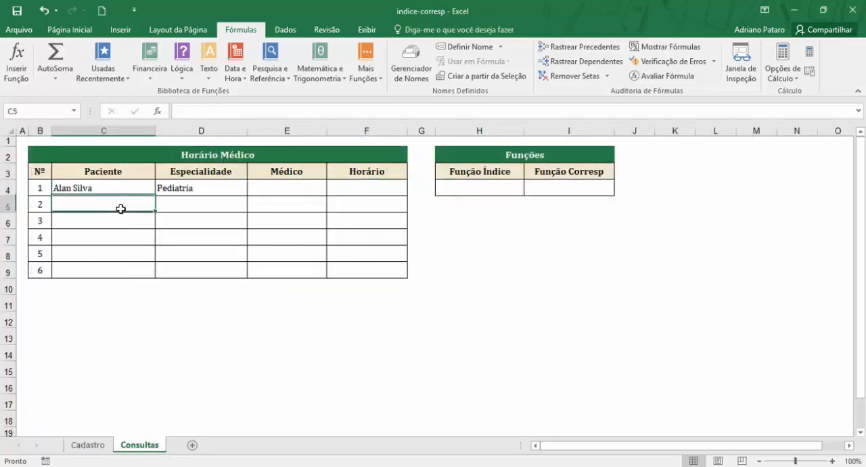
left_click(178, 198)
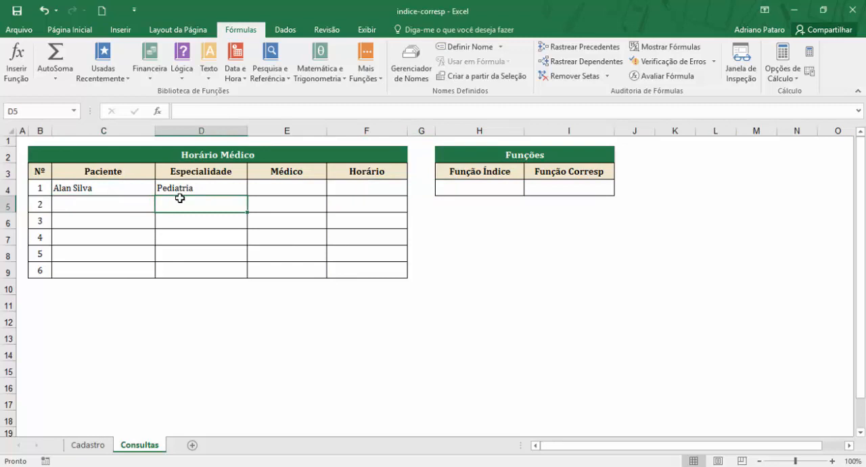
left_click(196, 188)
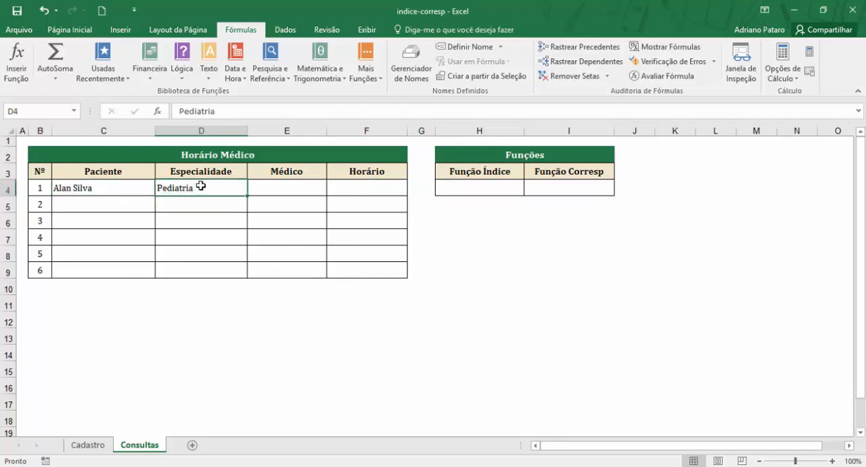
left_click(276, 187)
left_click(344, 188)
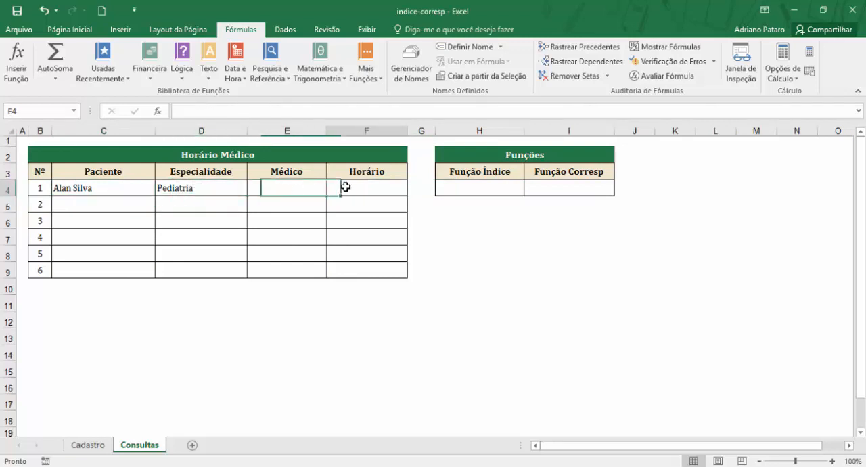
left_click(283, 194)
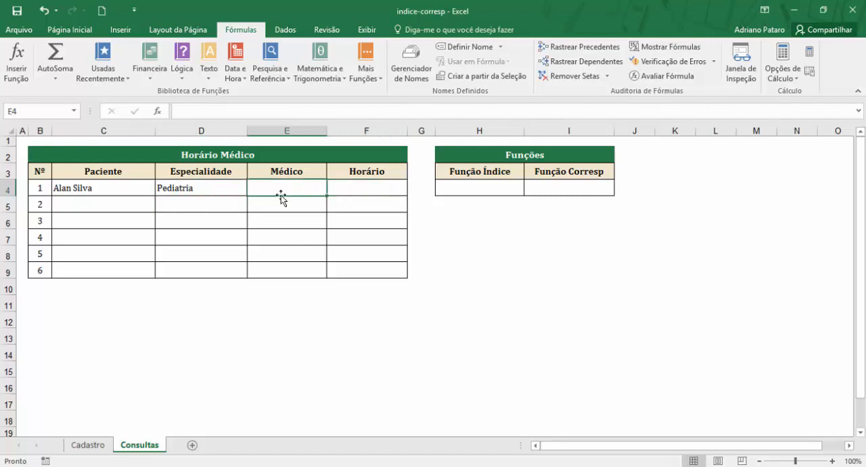
left_click(214, 191)
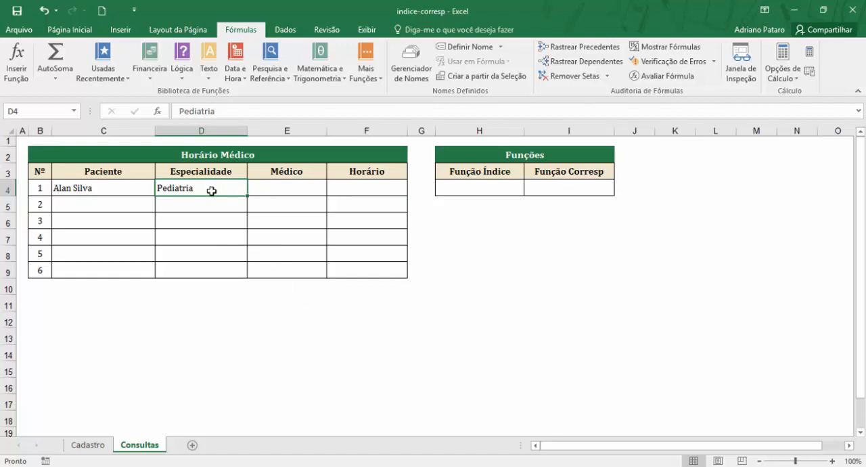
Step: Find Pediatria and its doctor in the Cadastro table, and return to Consultas
left_click(88, 445)
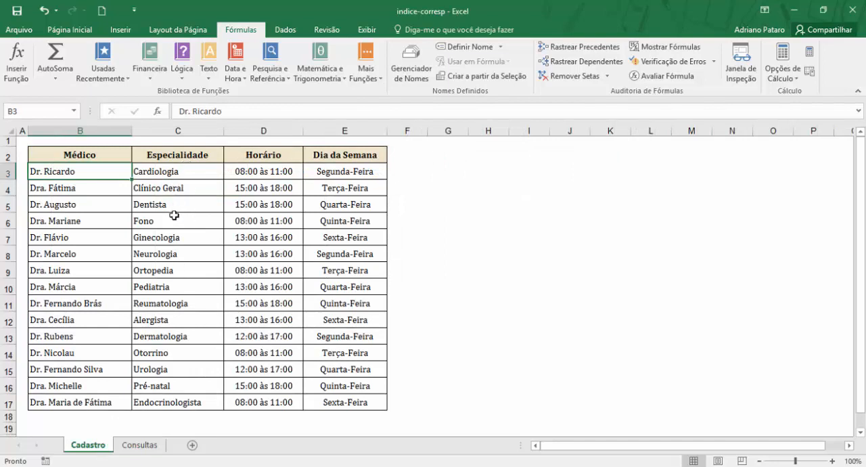
left_click(169, 288)
left_click(102, 289)
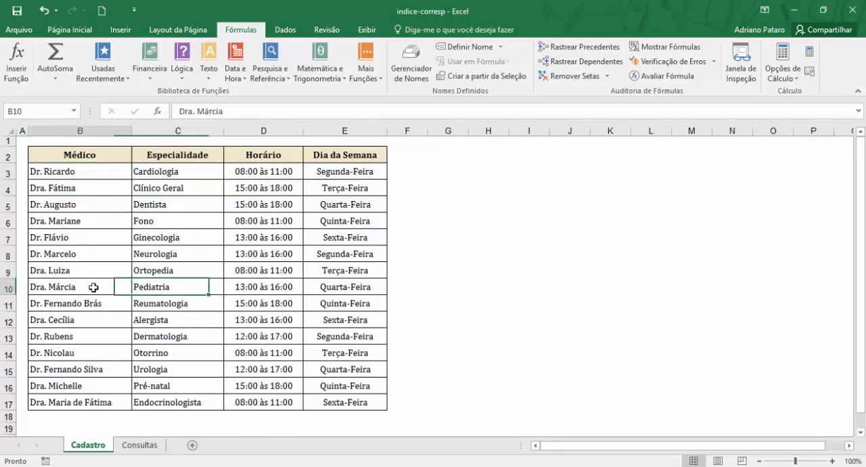
left_click(135, 444)
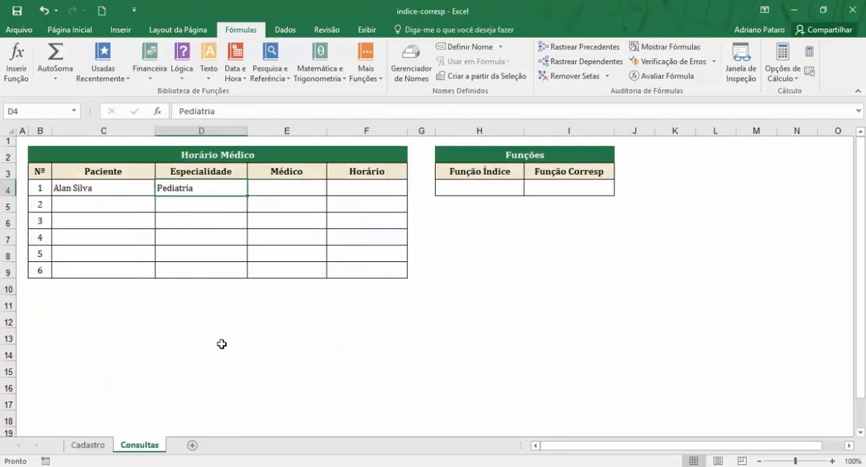
Step: Examine the Especialidade and Médico columns of the Cadastro table as lookup ranges for the Médico cell, and return to Consultas
left_click(282, 189)
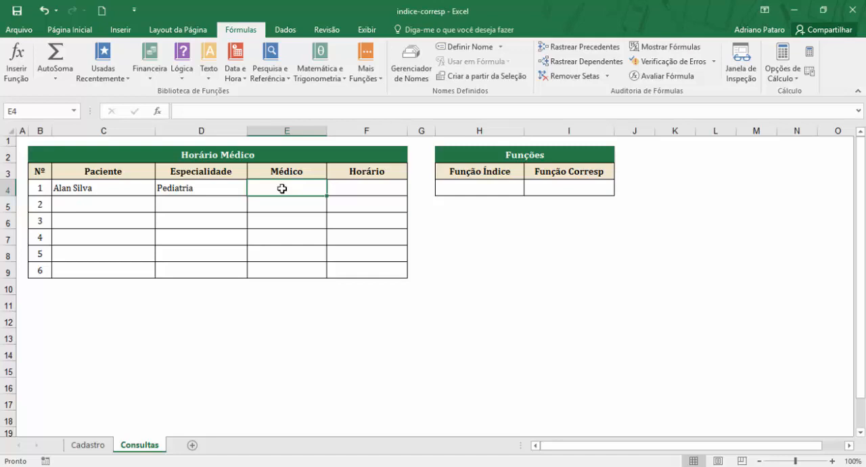
left_click_drag(178, 172, 231, 334)
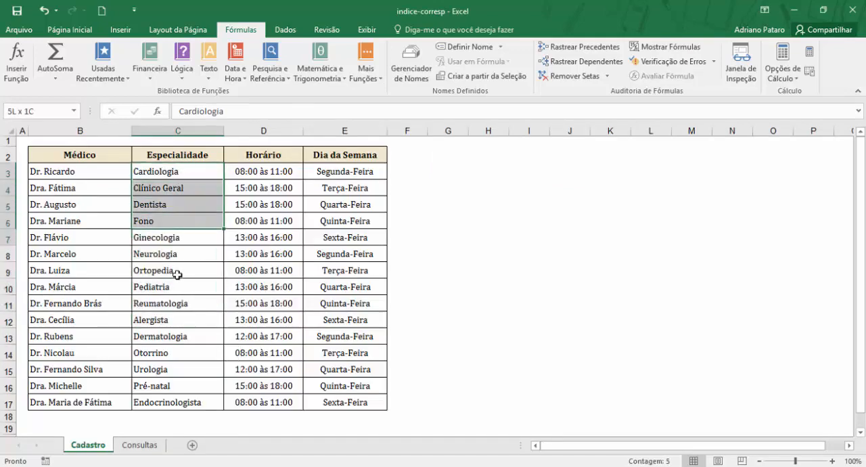
left_click(91, 178)
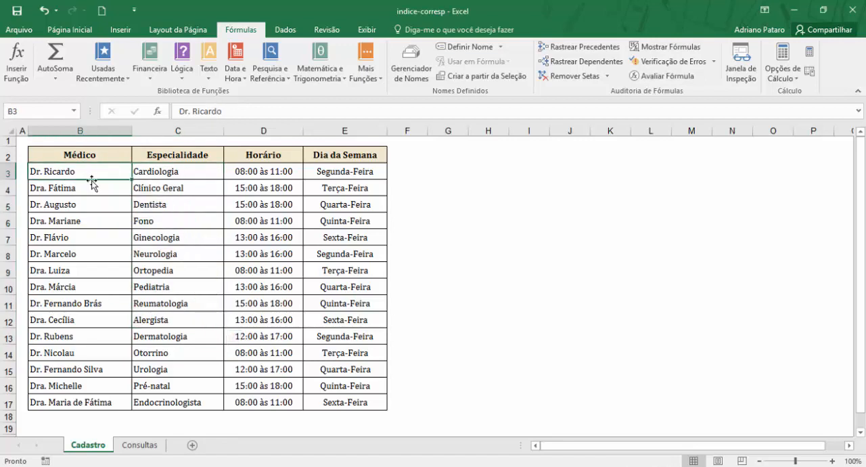
left_click_drag(196, 165, 105, 318)
left_click(181, 220)
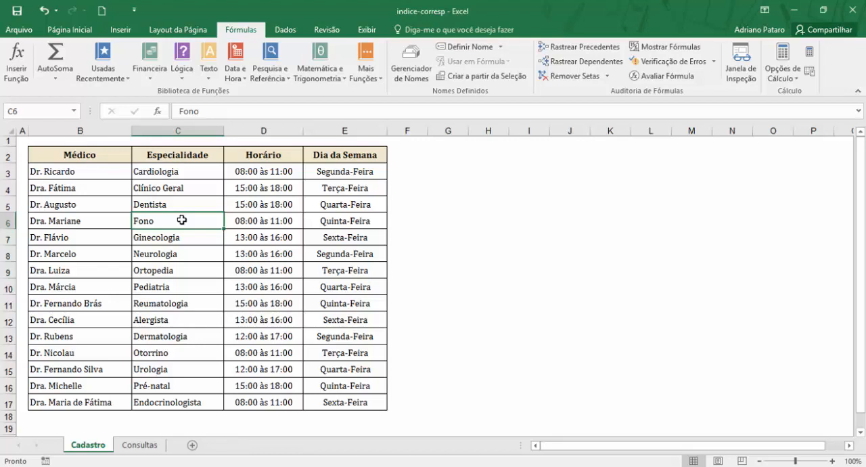
left_click(139, 446)
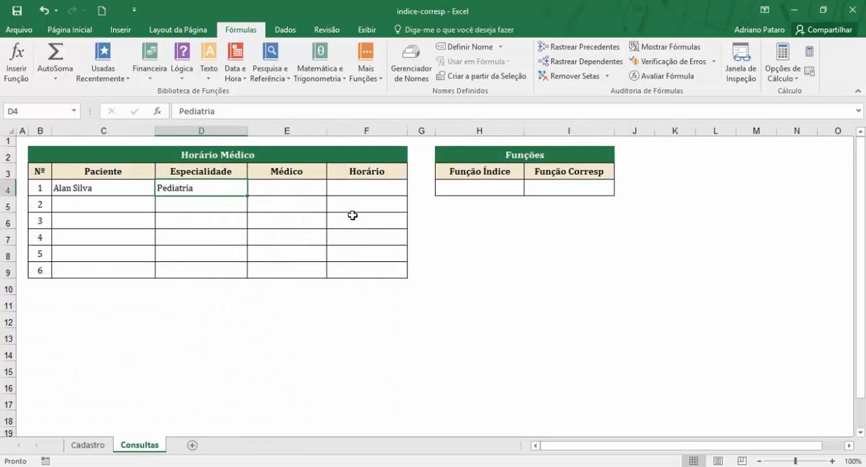
Step: Inspect the Função Índice and Função Corresp cells and find both functions among the lookup and reference functions, without inserting either
left_click(478, 189)
left_click(561, 187)
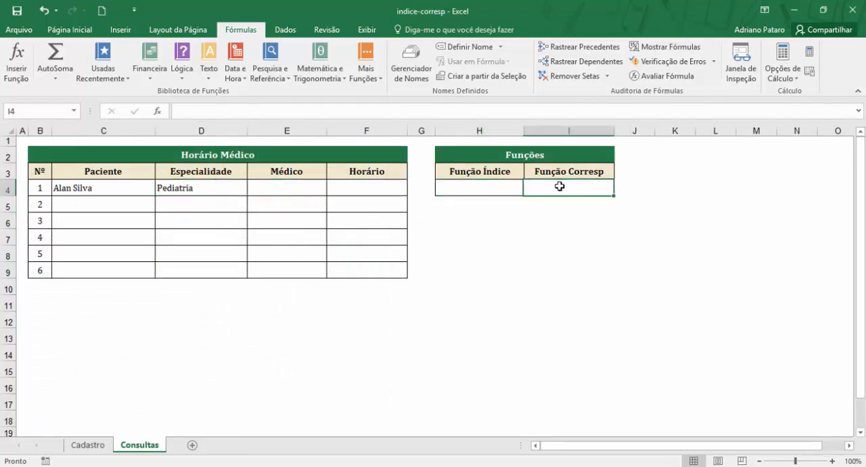
left_click(494, 192)
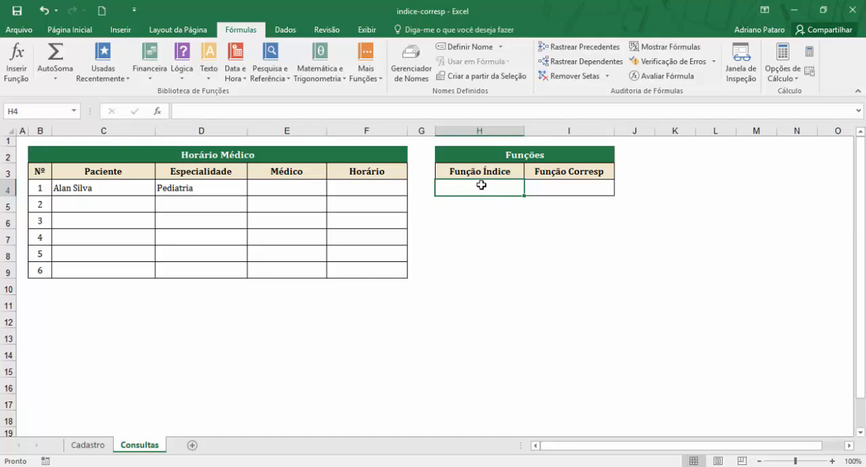
left_click(281, 70)
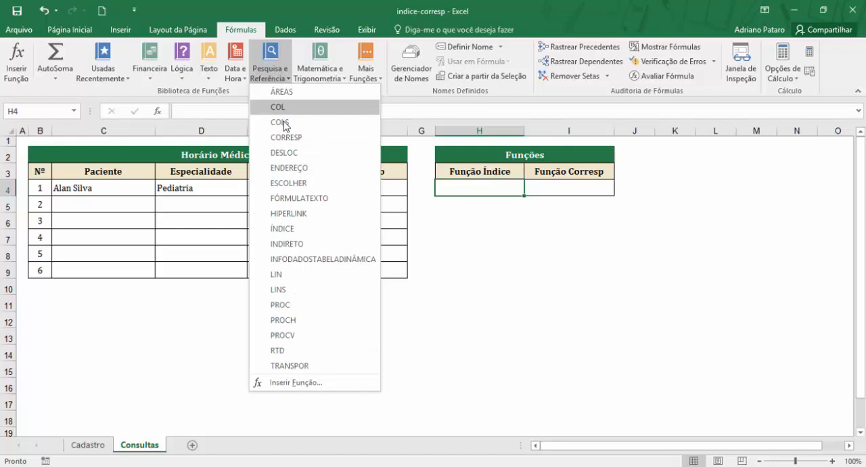
left_click(283, 189)
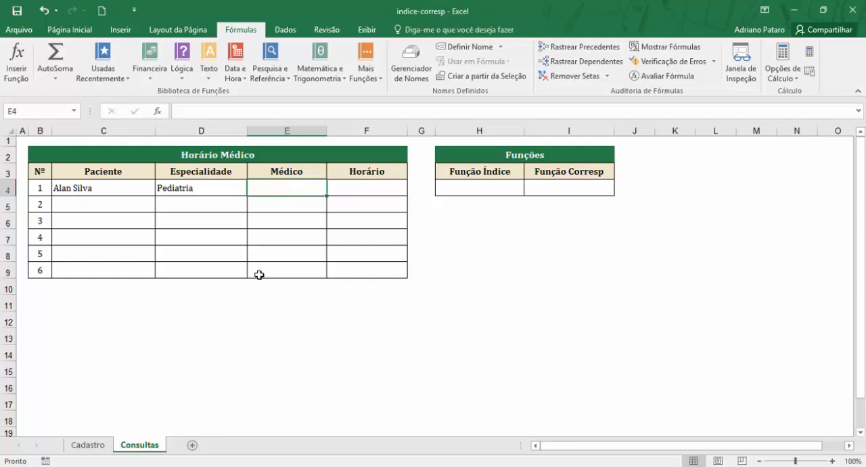
Step: Compare the Especialidade entry in row 4 of Consultas with the Especialidade and Médico columns on Cadastro, finishing on Cadastro
left_click(87, 447)
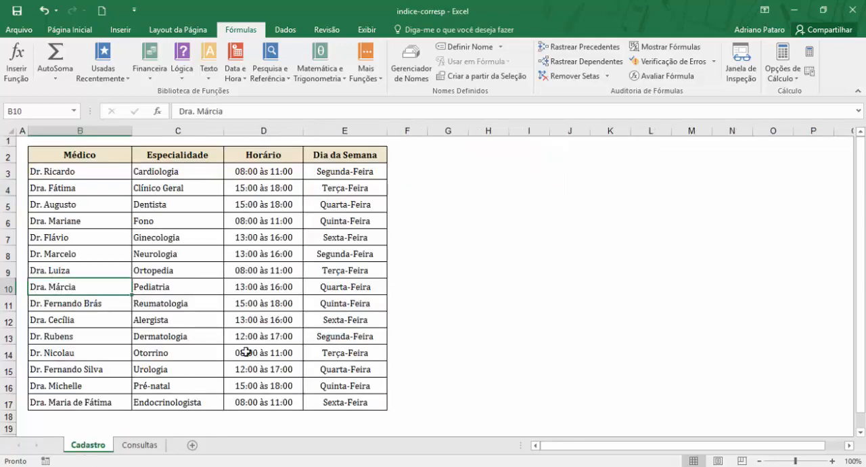
left_click(139, 445)
left_click(216, 190)
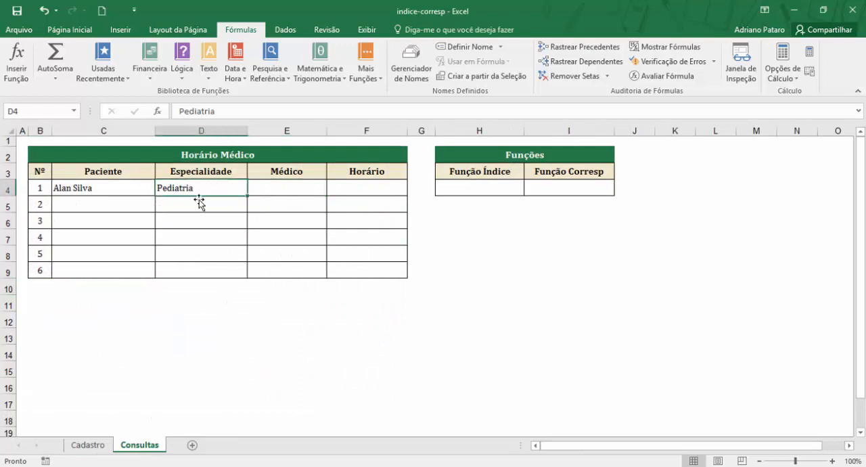
left_click(88, 445)
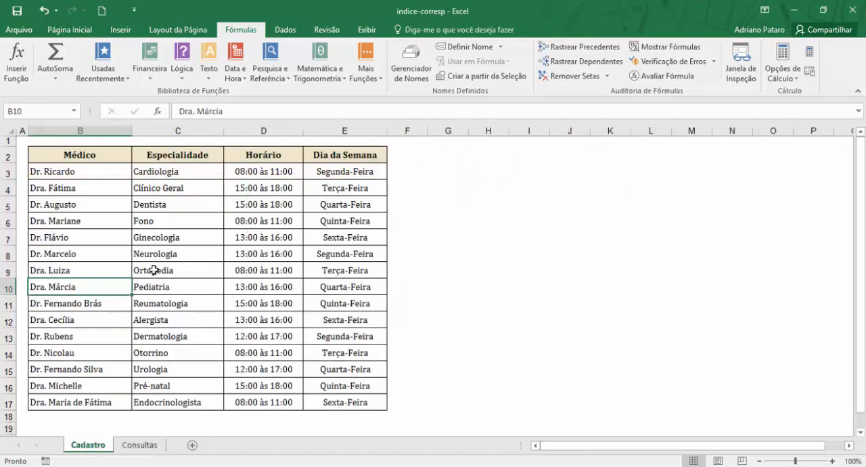
left_click_drag(178, 171, 87, 270)
left_click(98, 170)
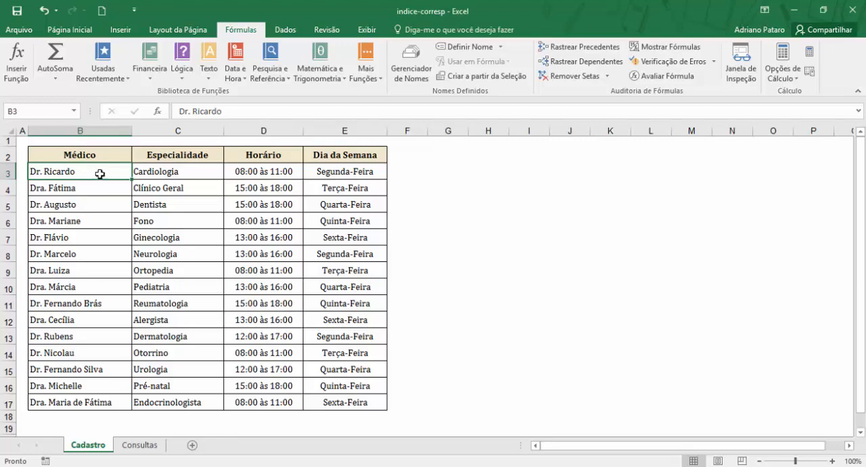
left_click_drag(93, 151, 95, 274)
left_click(178, 157)
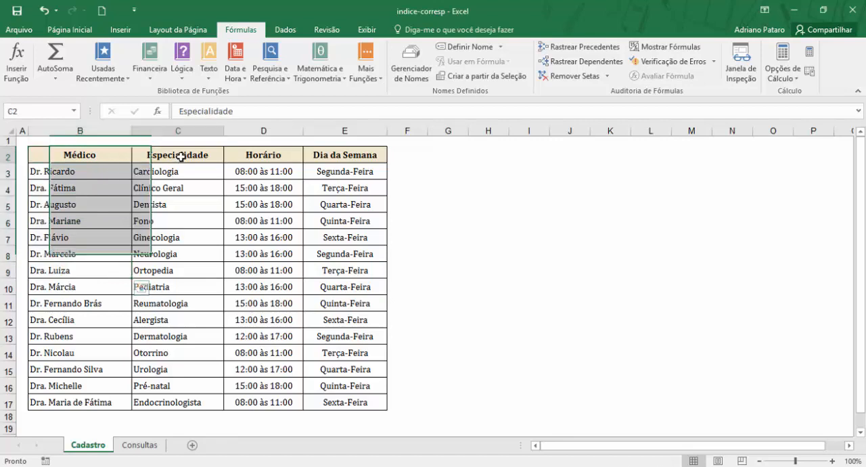
left_click(195, 223)
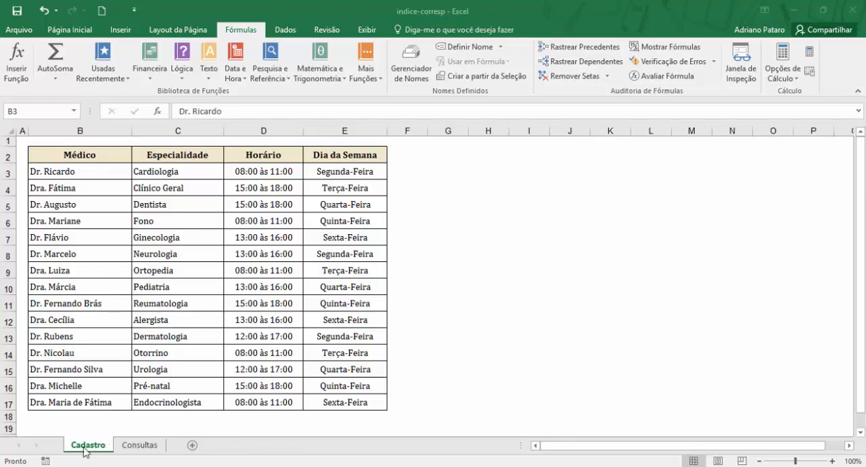
left_click(147, 446)
left_click(148, 445)
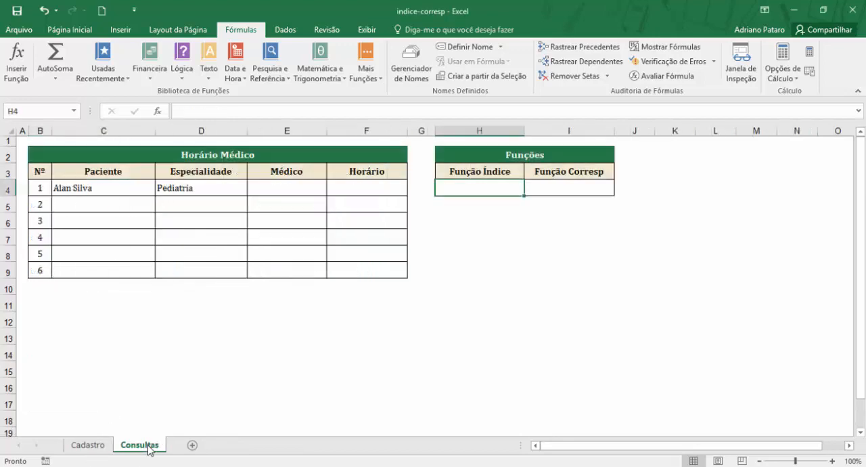
left_click(102, 447)
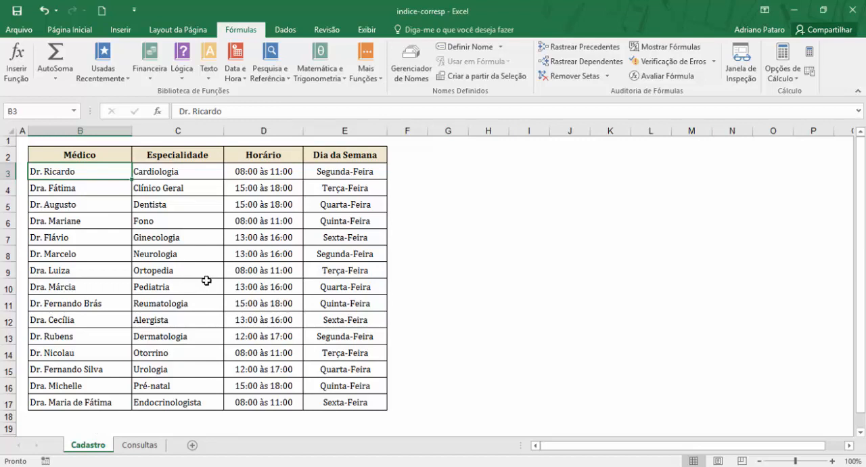